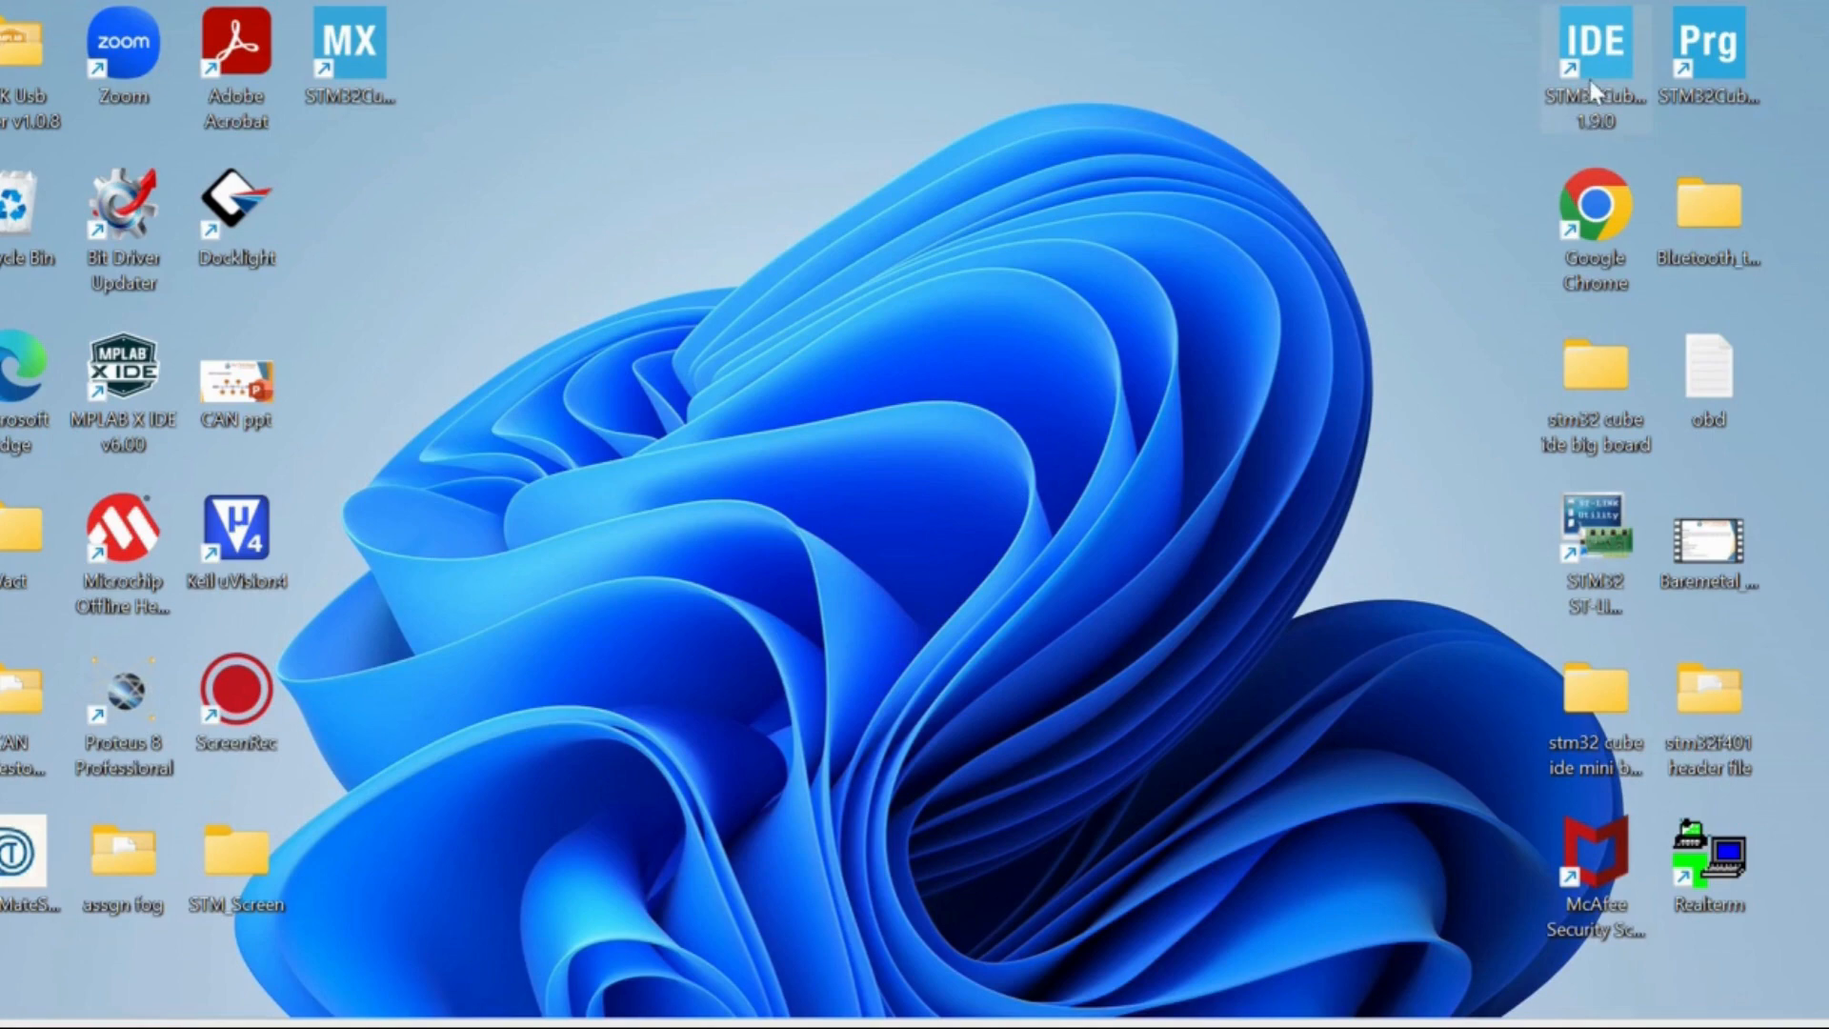
Launch STM32CubeIDE 1.9.0 as administrator with the STM_Screen workspace on the desktop and maximize its window
right_click(1588, 82)
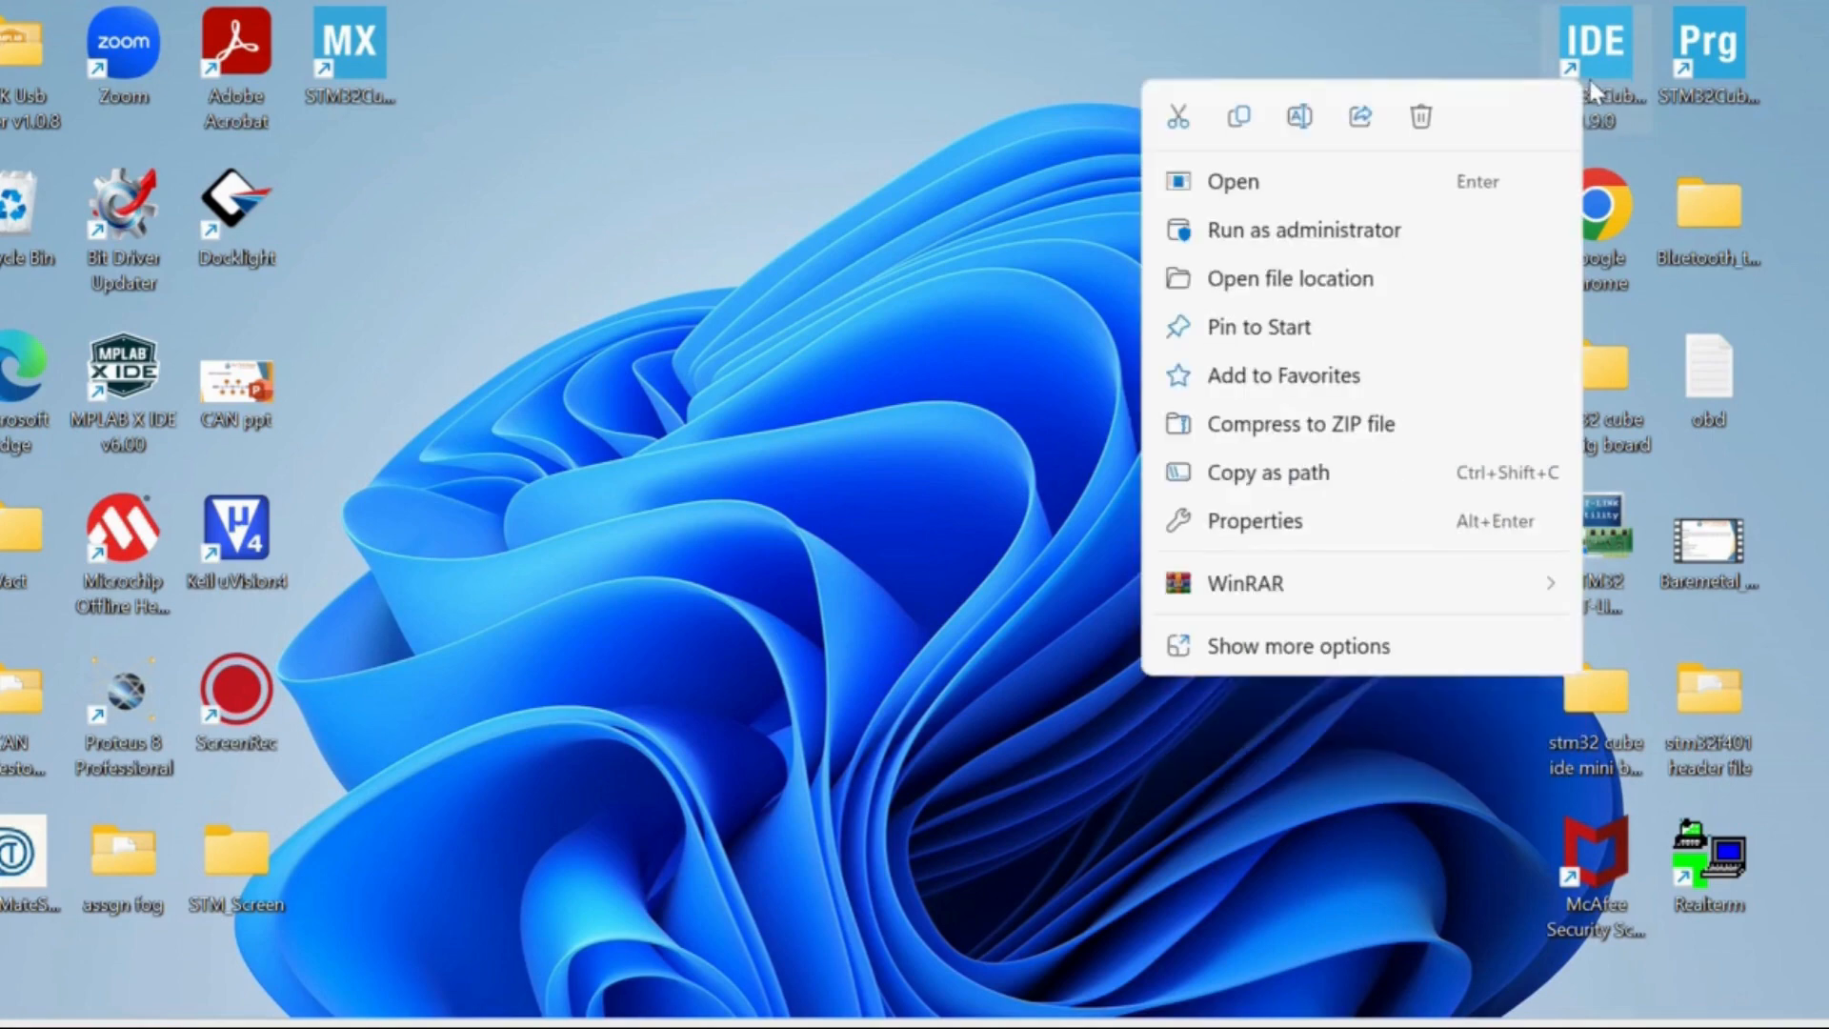
left_click(1401, 243)
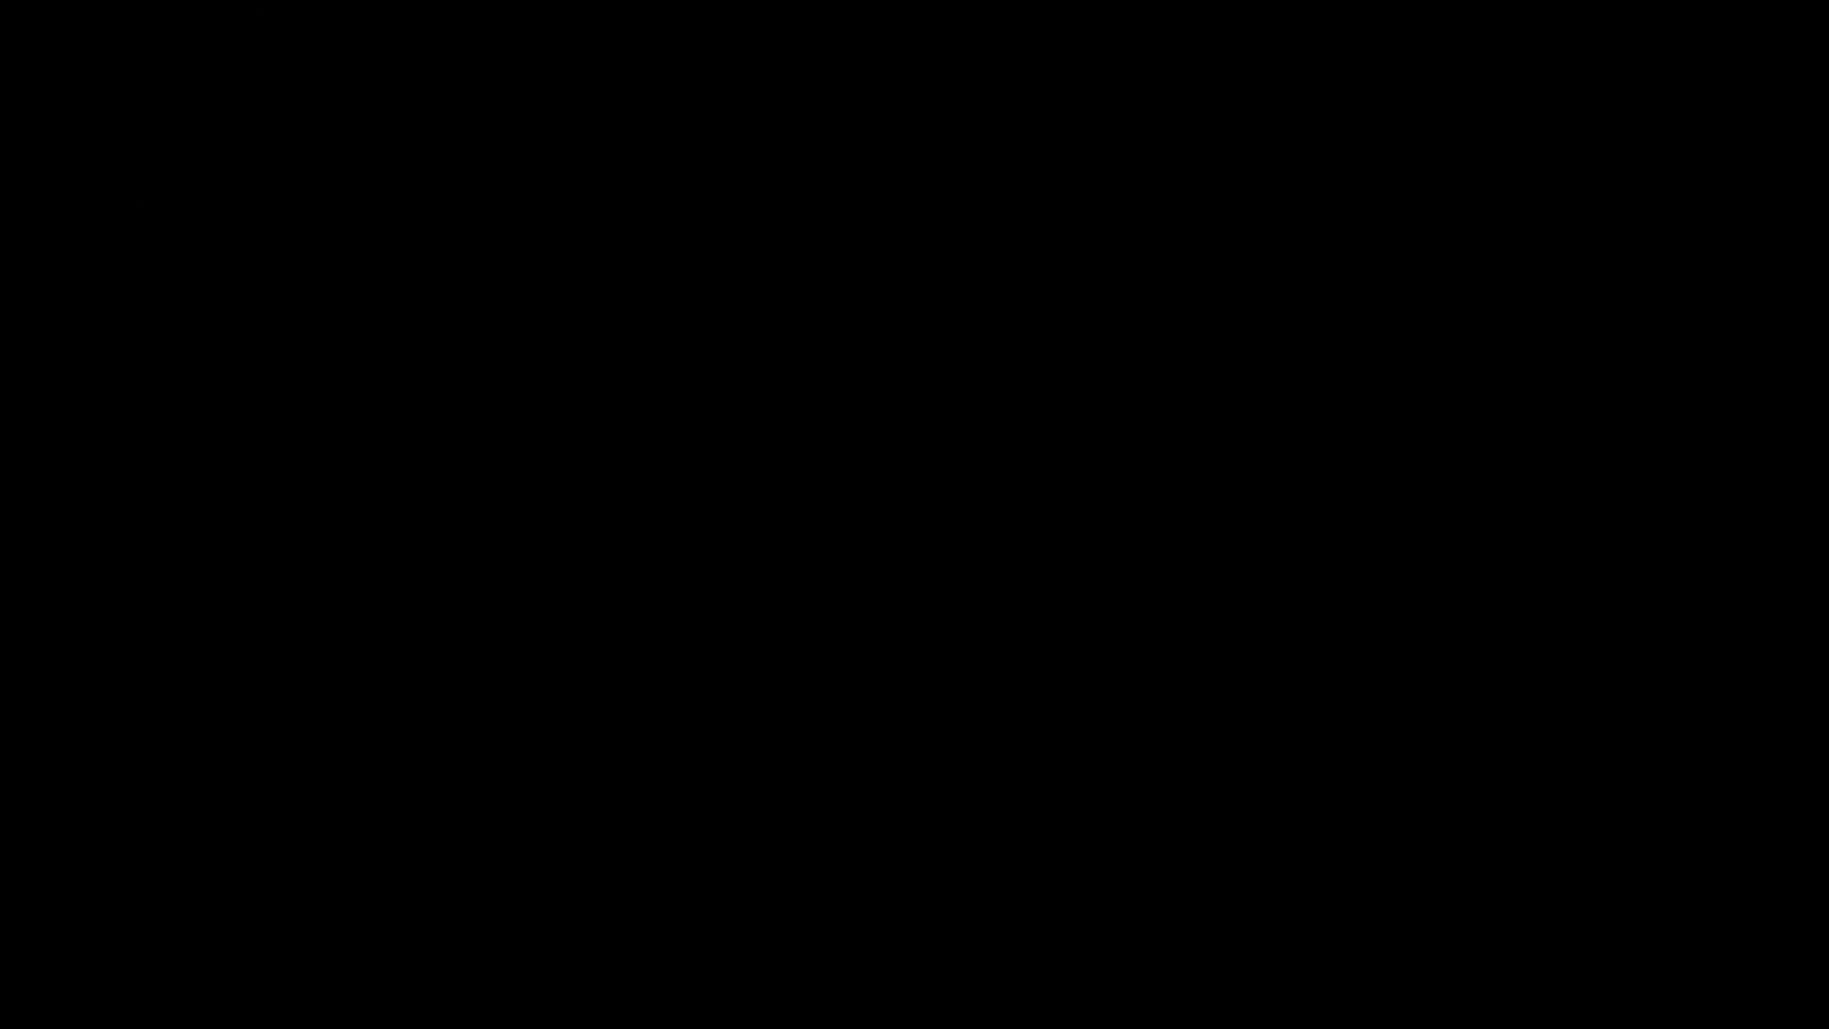
left_click(778, 792)
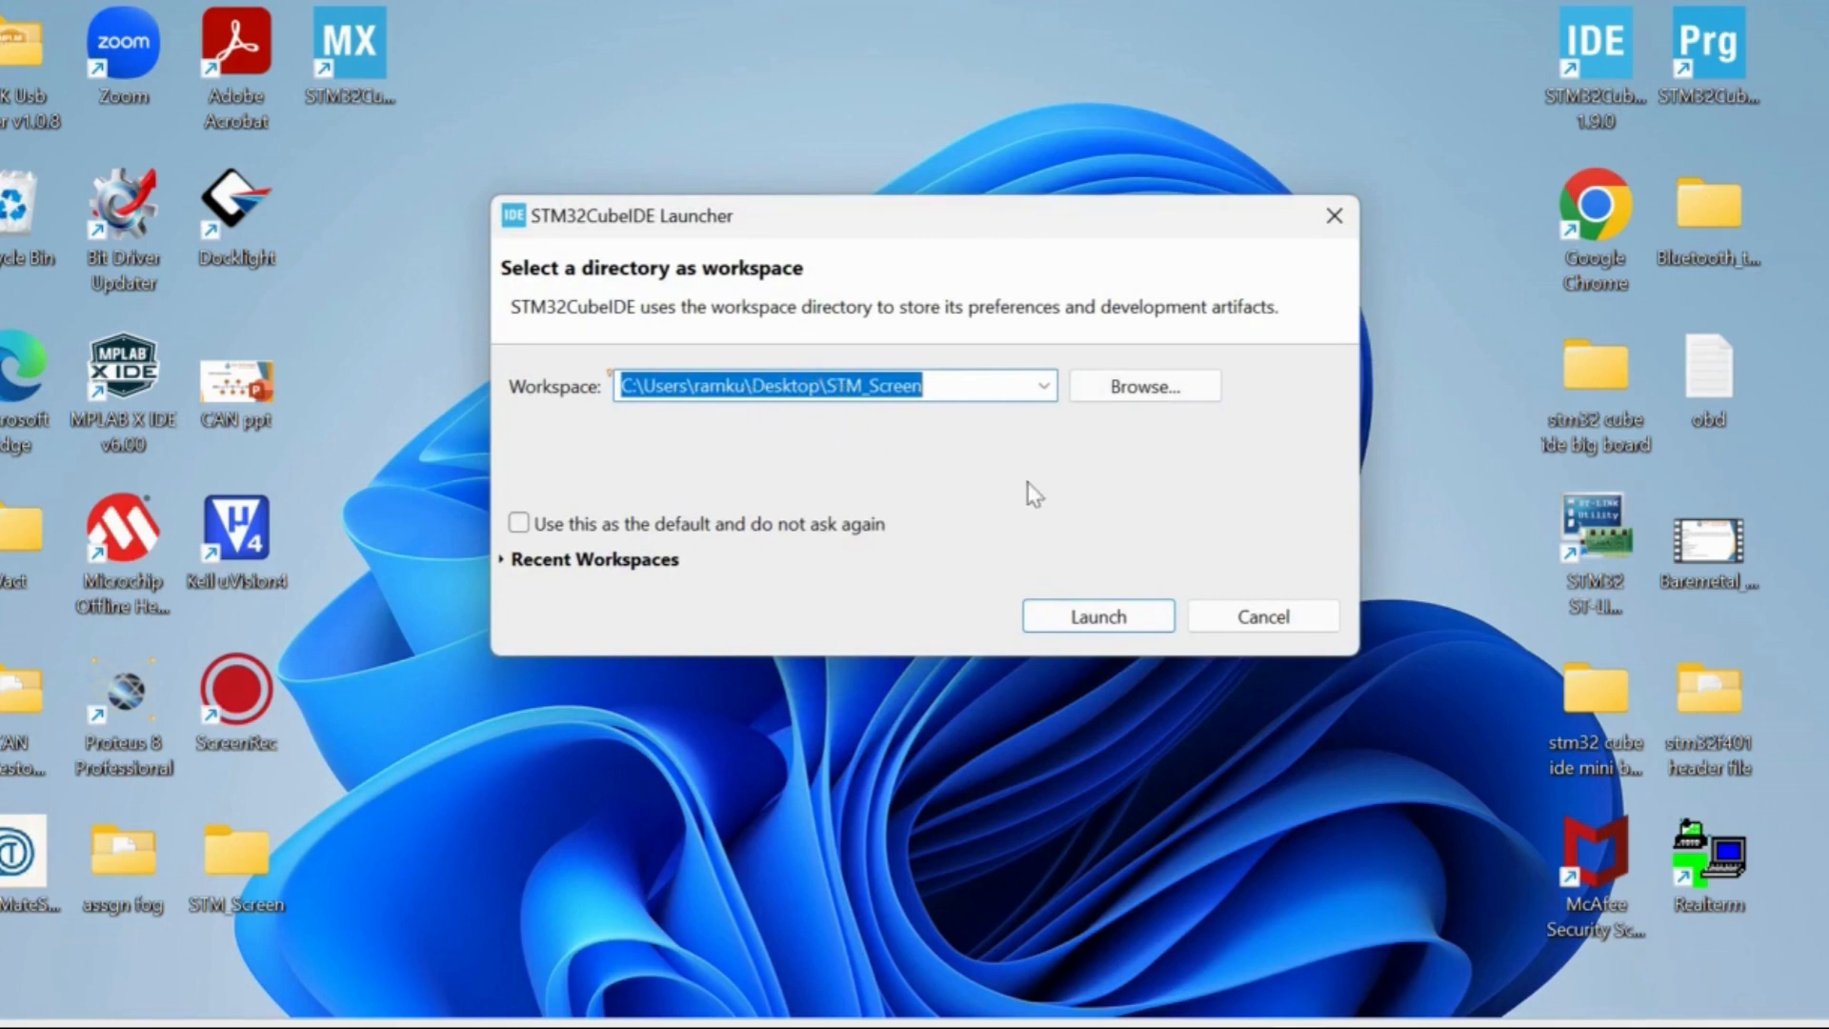
left_click(1095, 621)
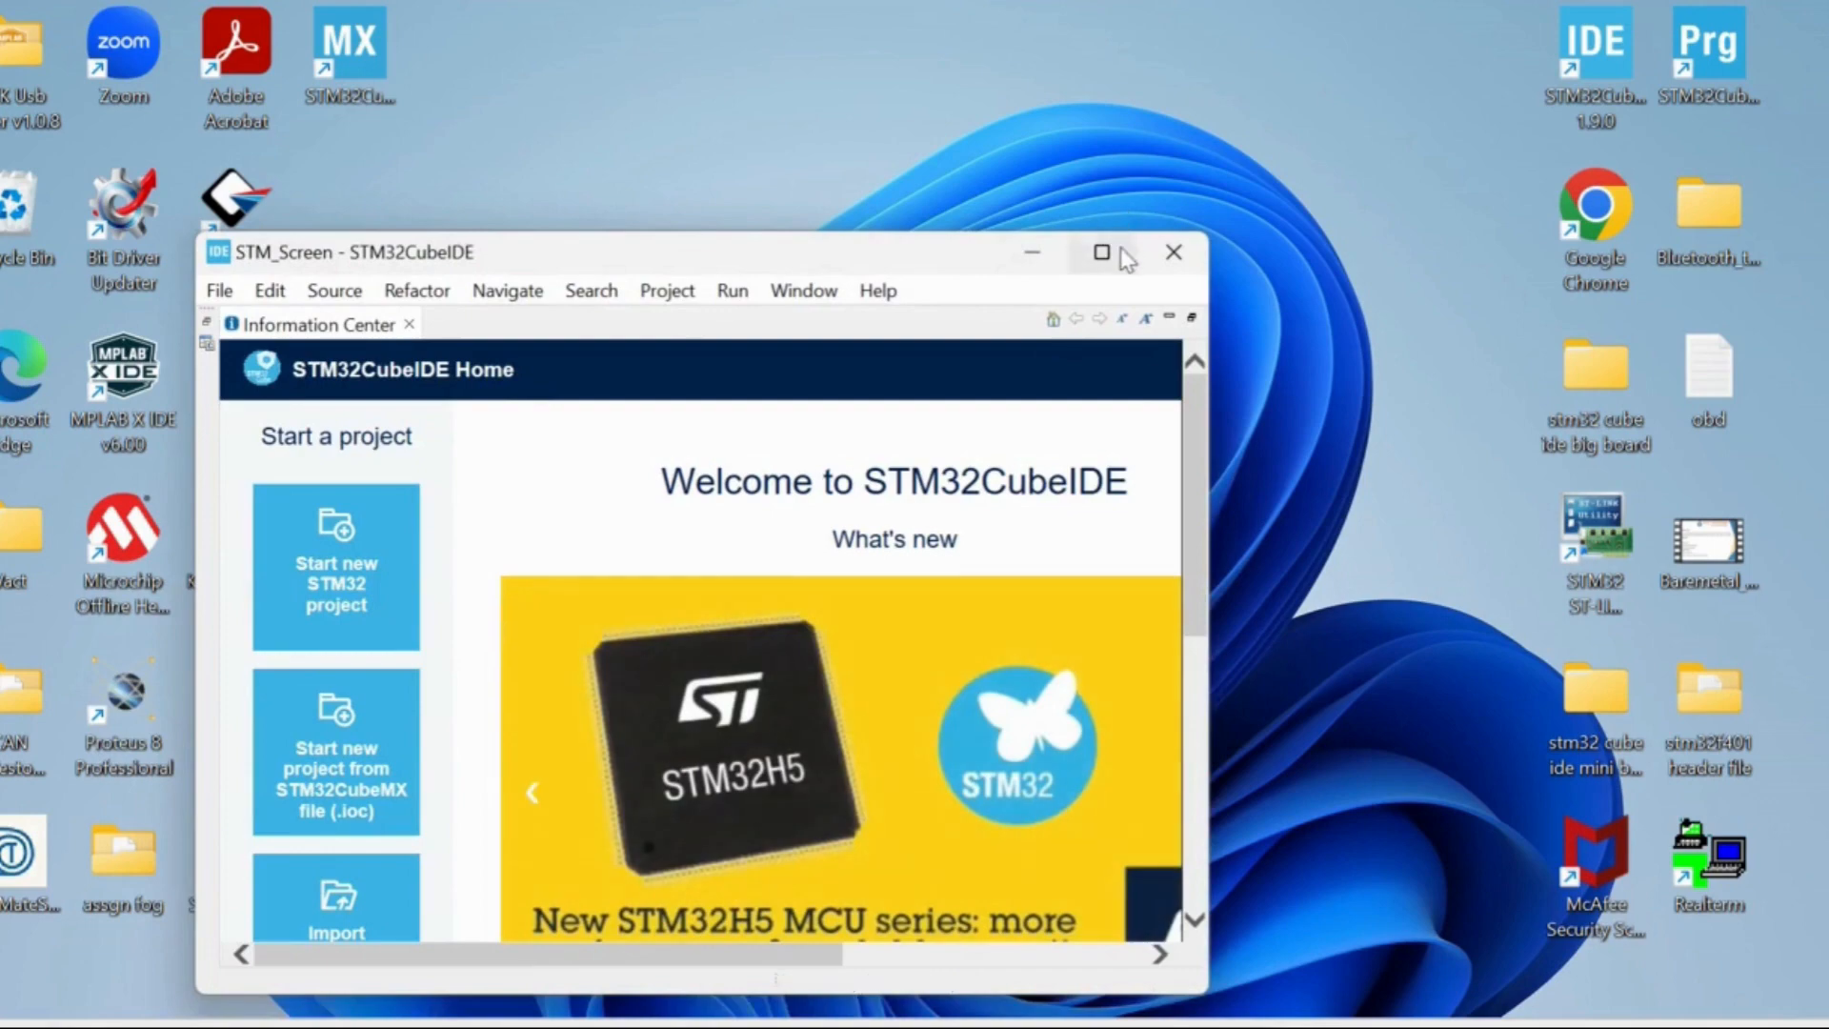
left_click(1109, 253)
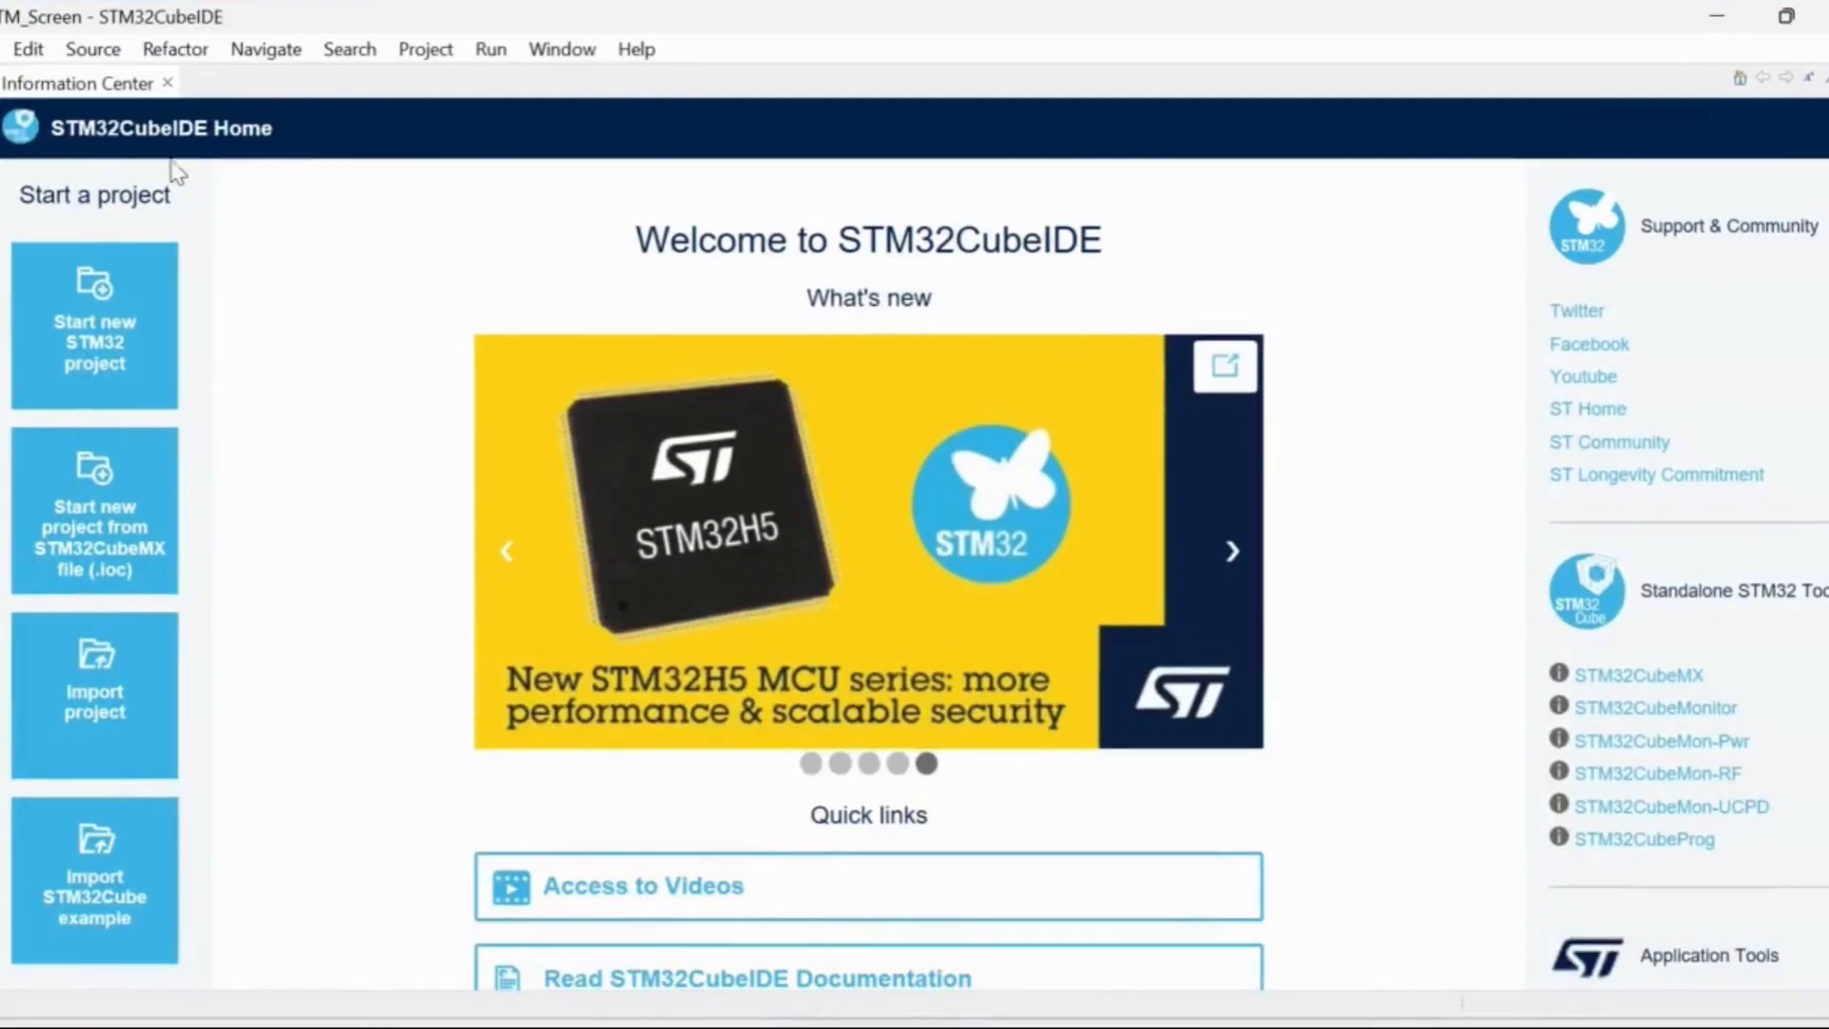
Start creating a new STM32 project and maximize the target selection window
left_click(4, 50)
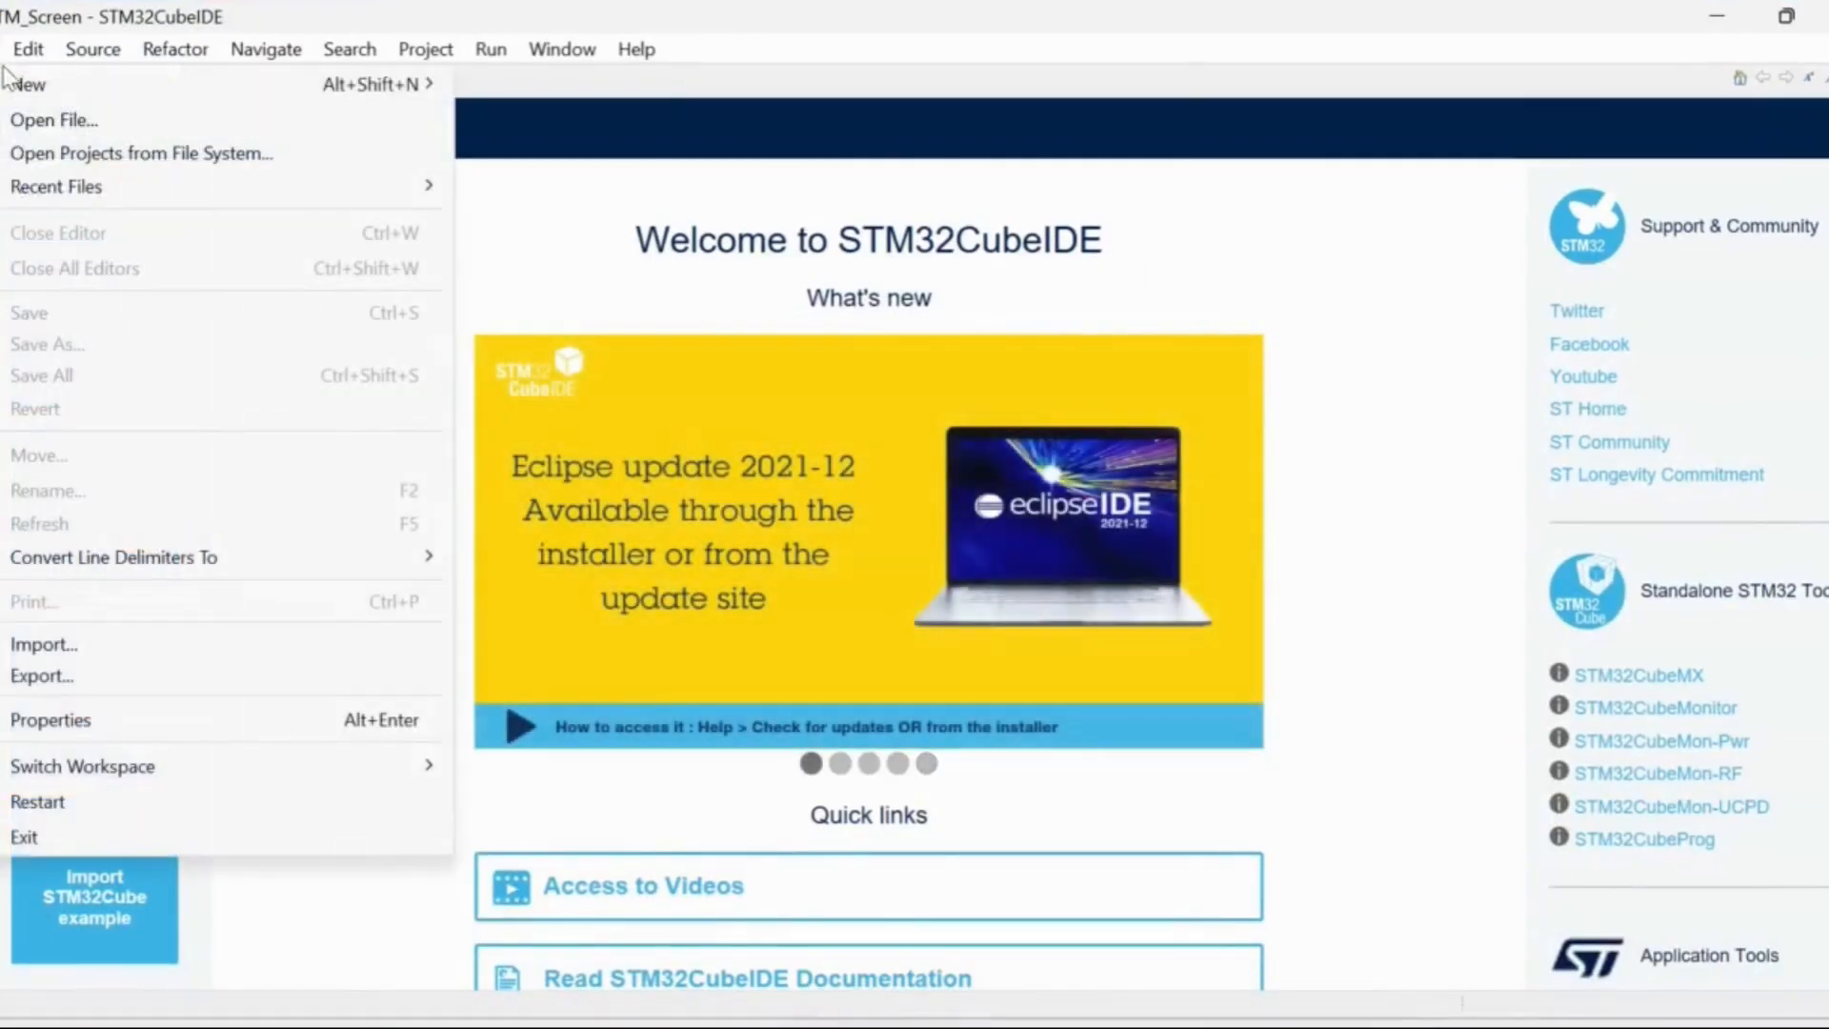
mouse_move(15, 86)
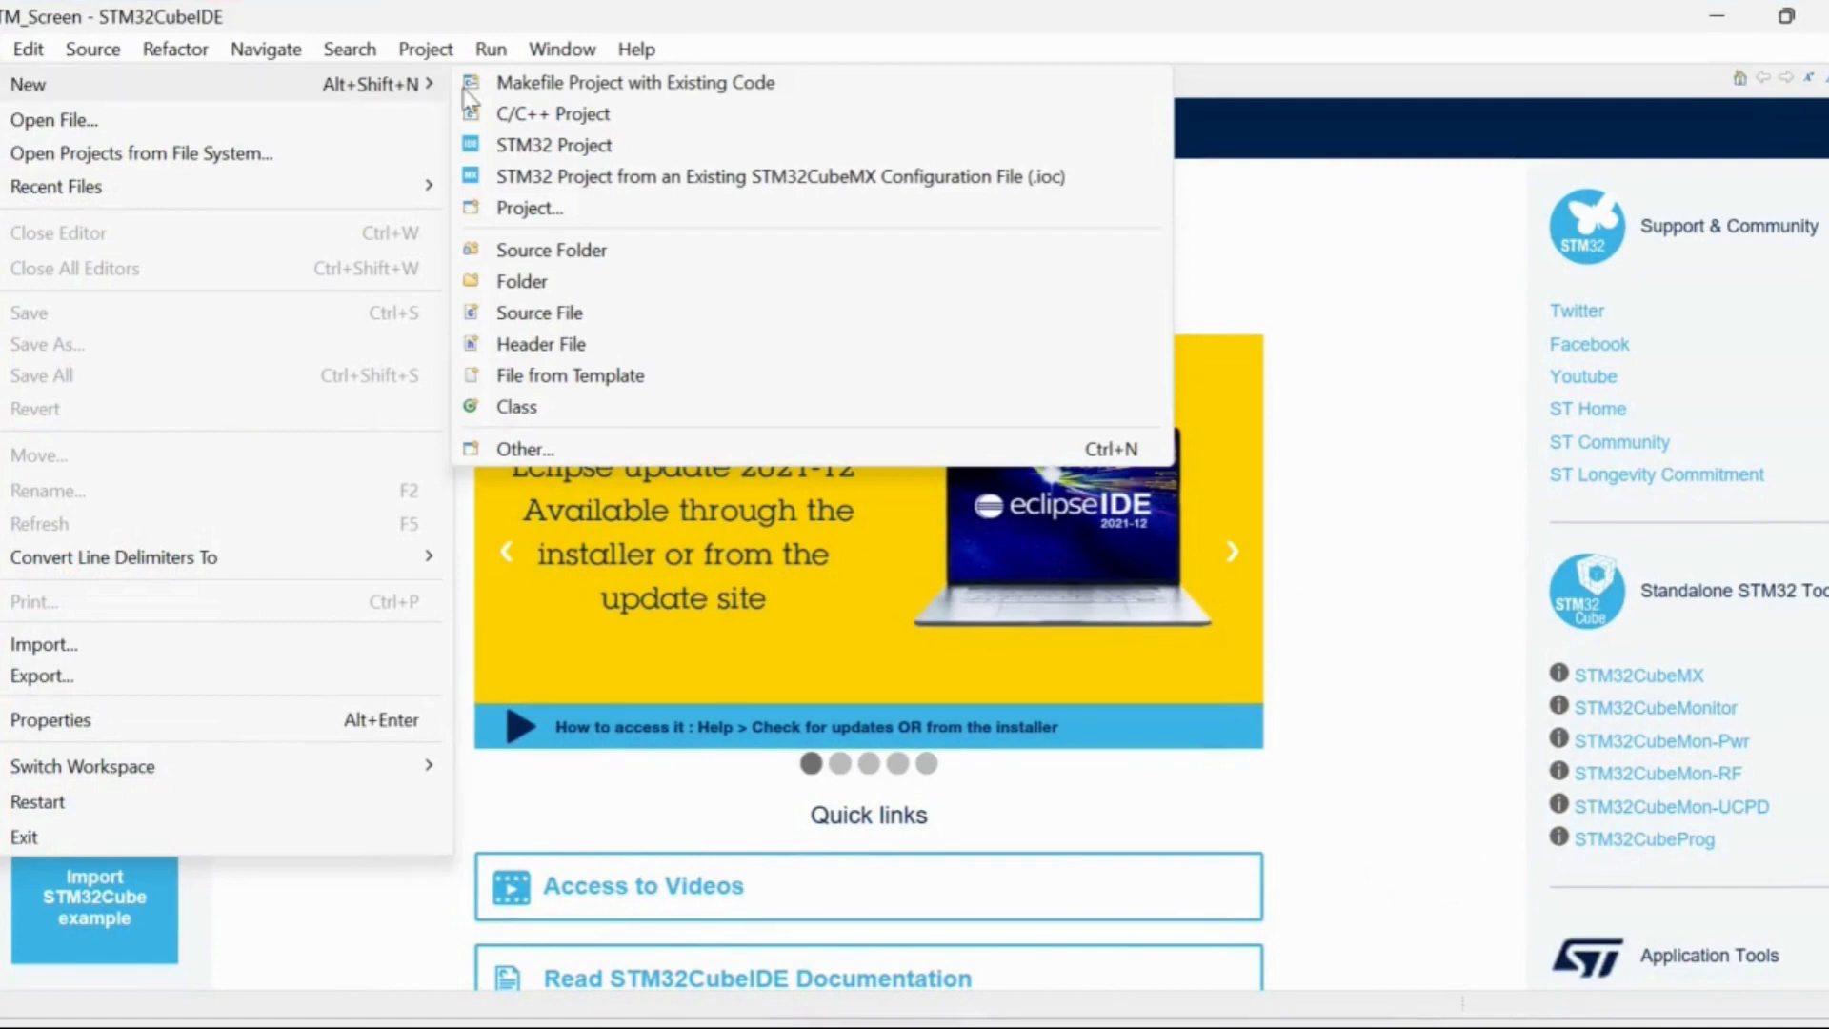
left_click(504, 152)
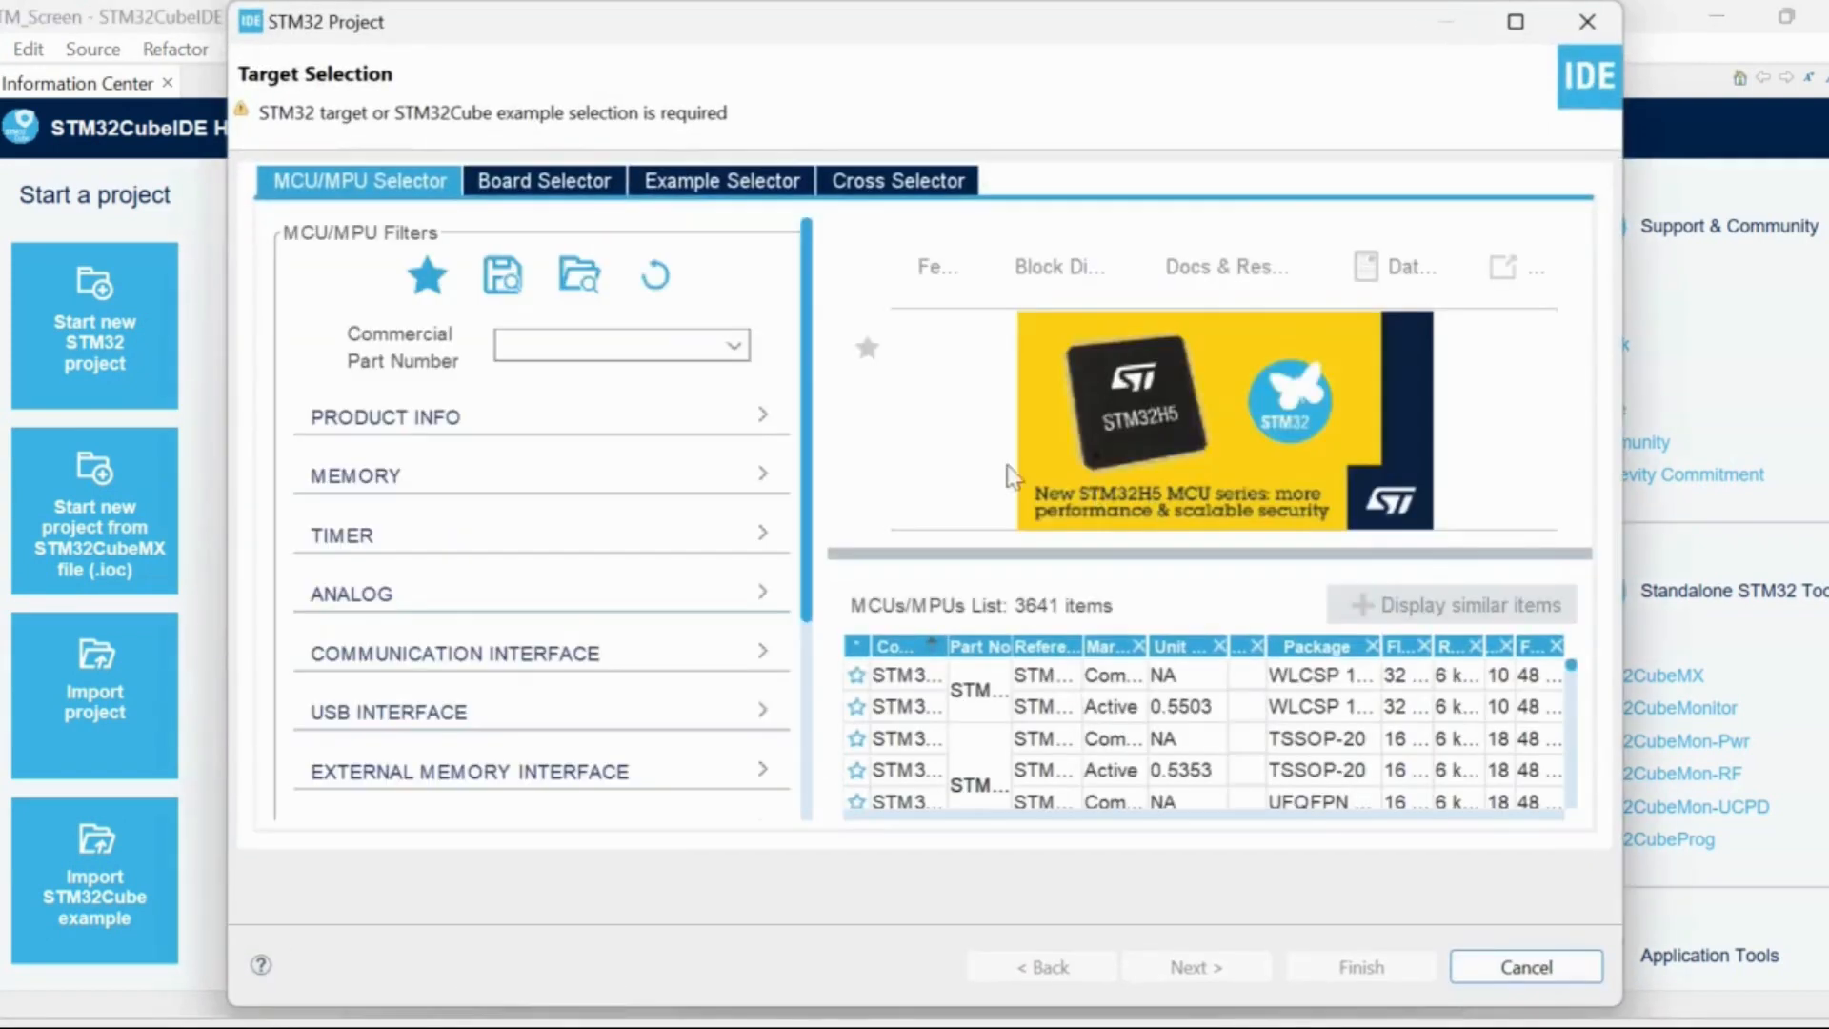
left_click(1514, 21)
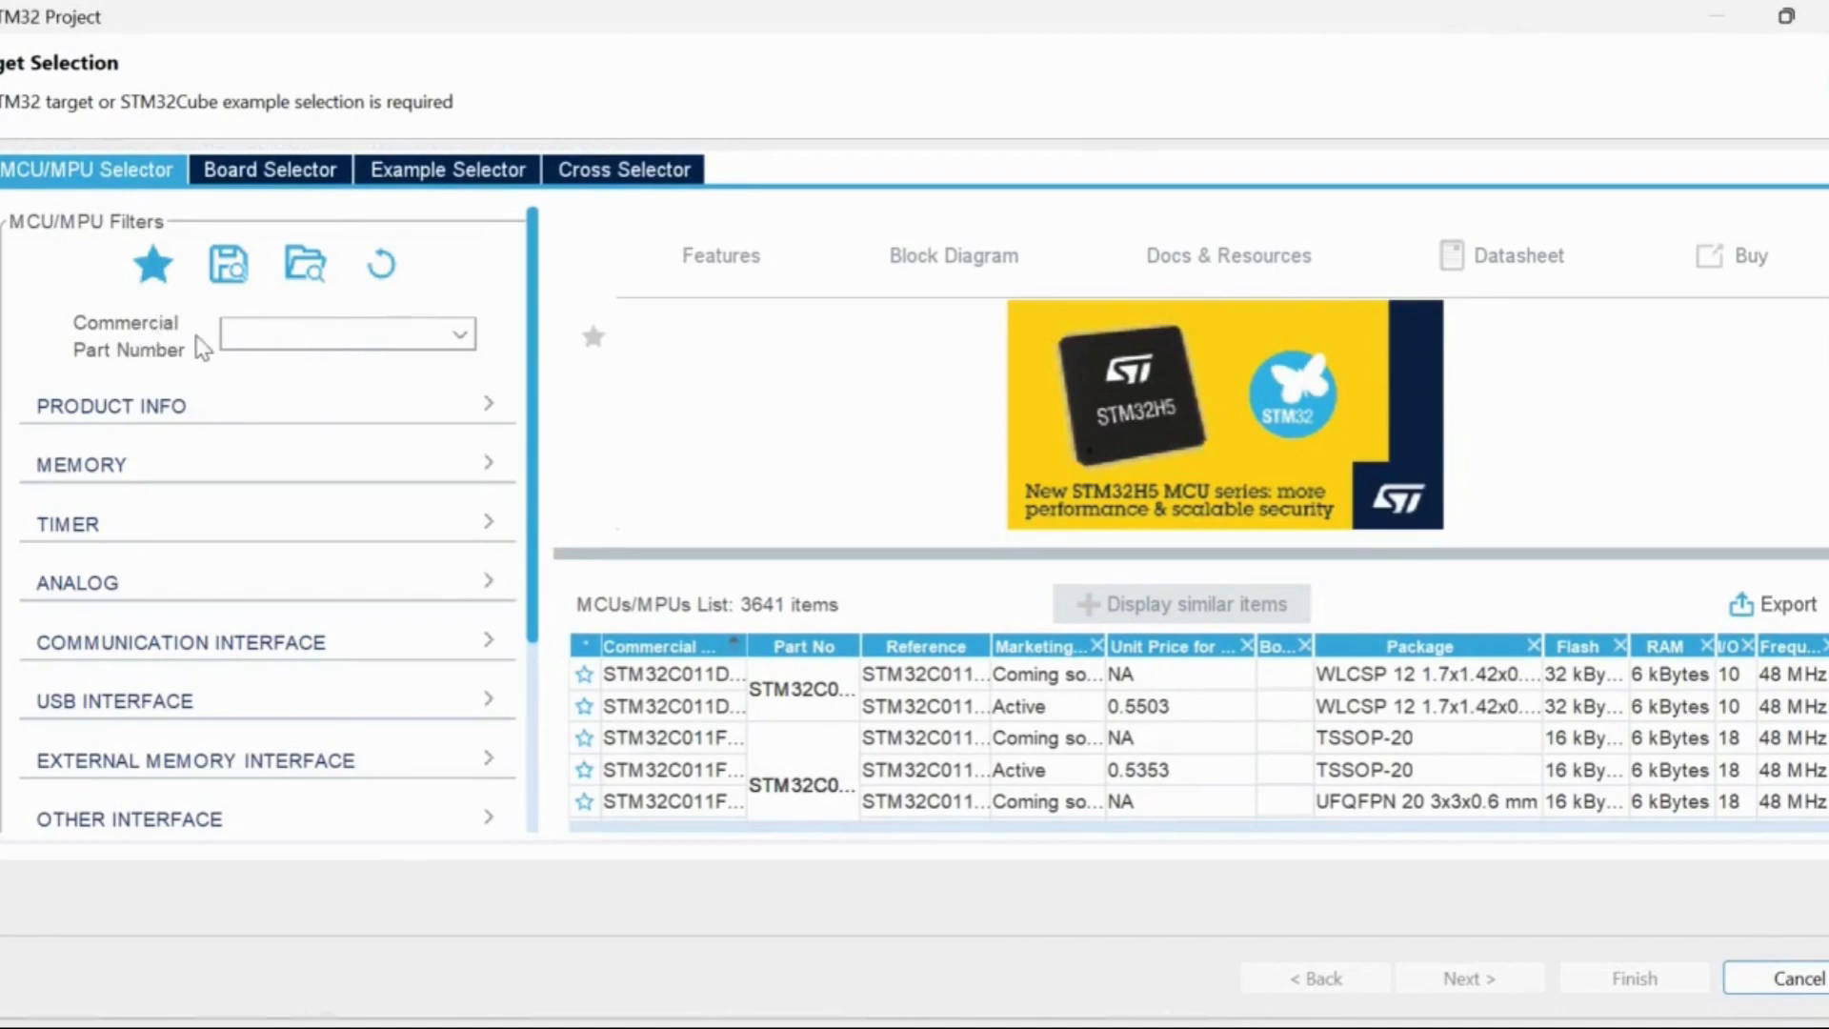
Find the microcontroller with commercial part number STM32F405RGT6, select it as the project target and continue to the project setup
left_click(255, 332)
type("S")
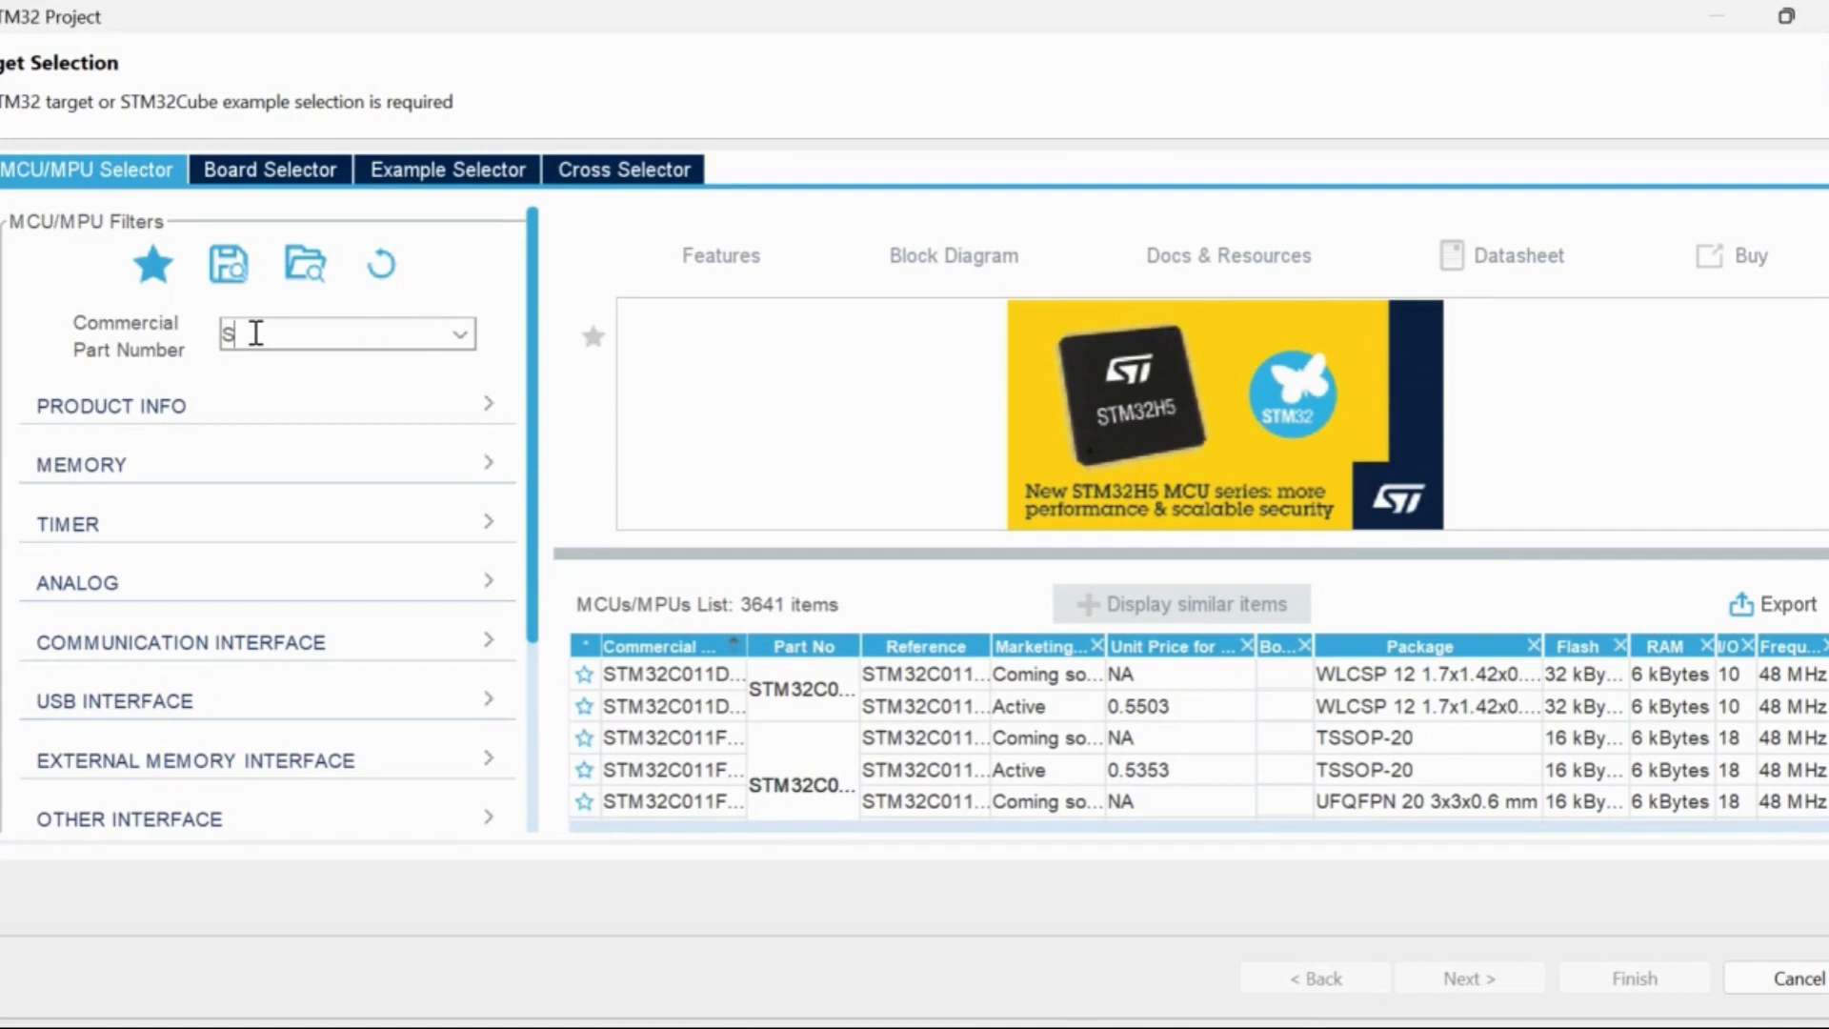
type("TM32F405RGT6")
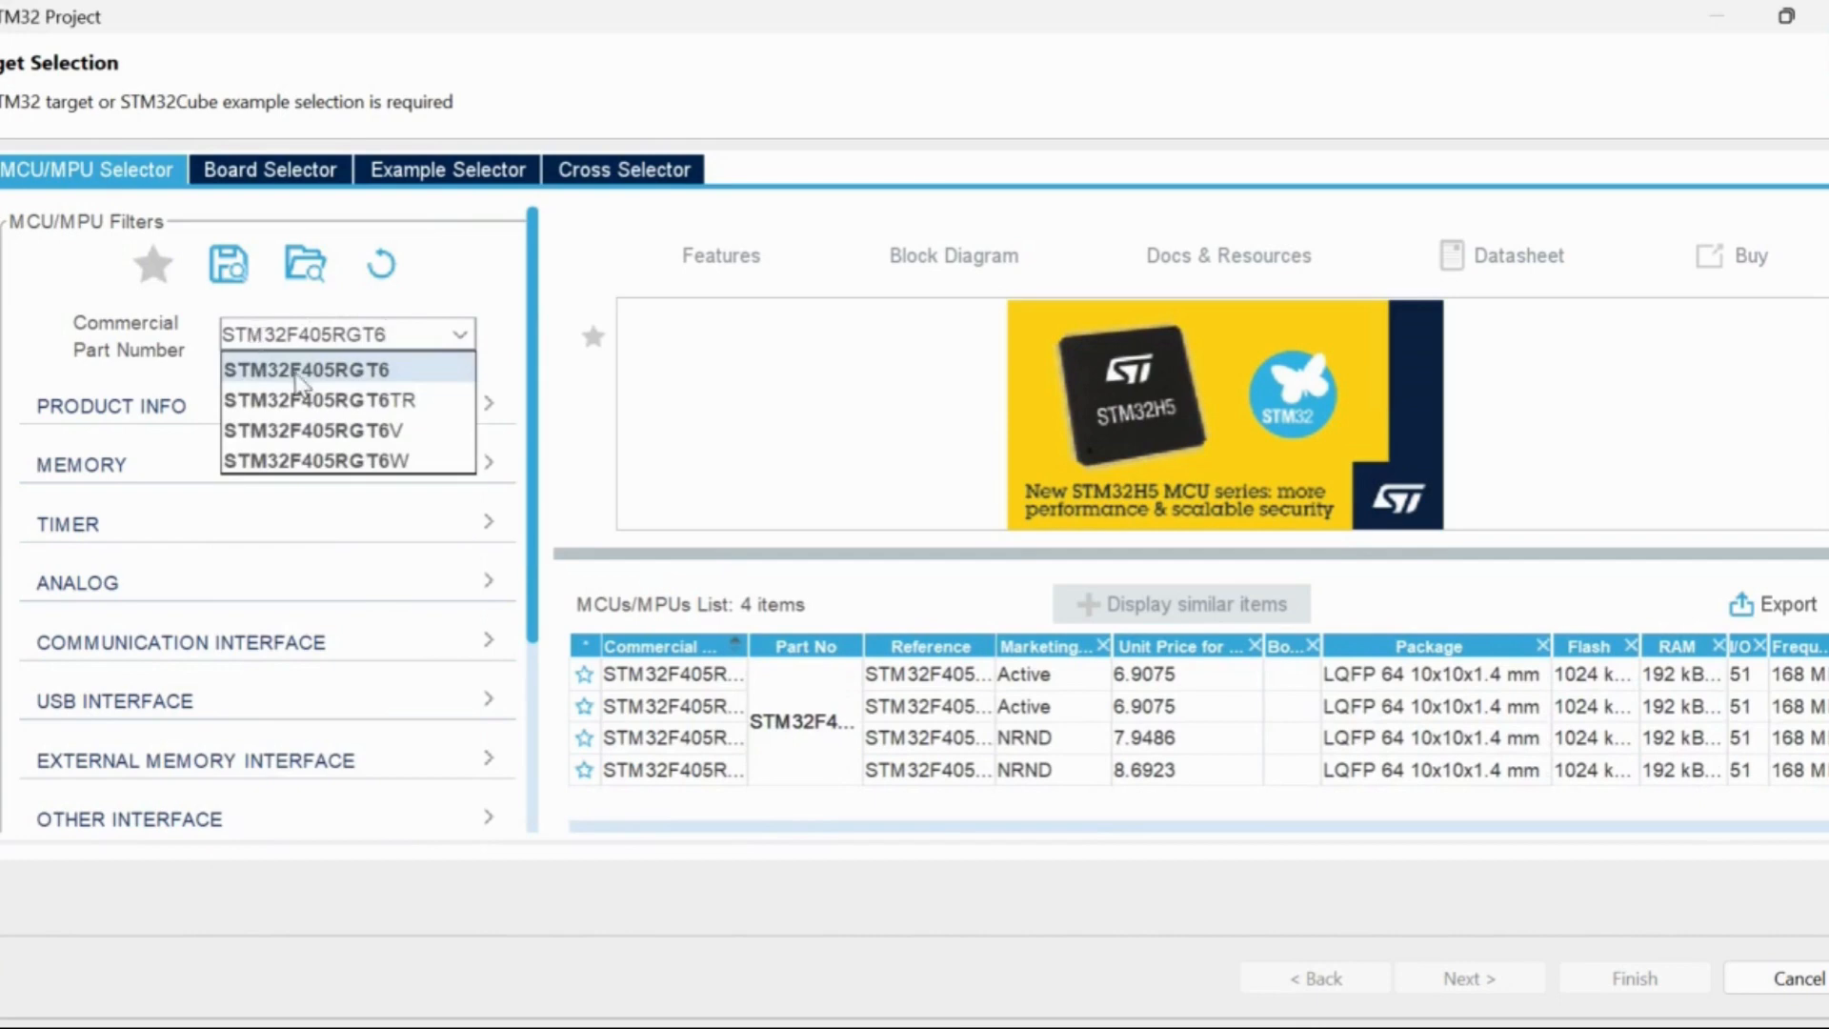
left_click(301, 379)
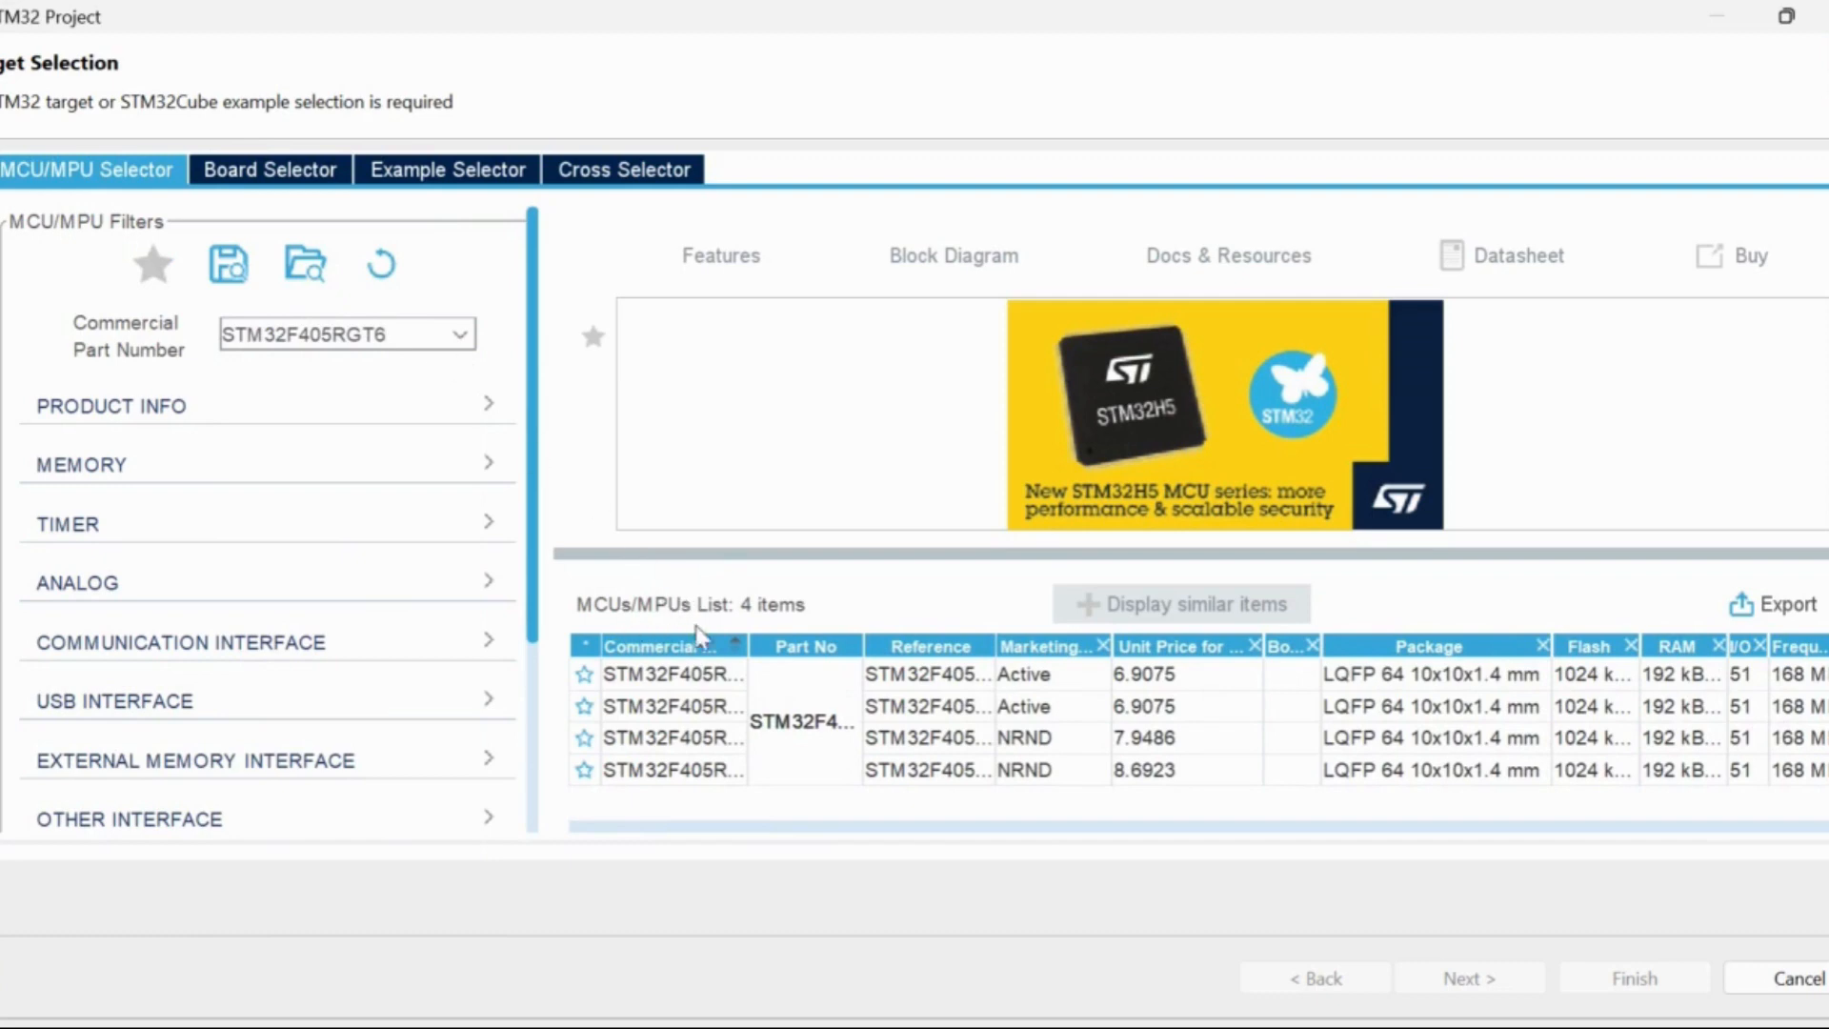
left_click(706, 673)
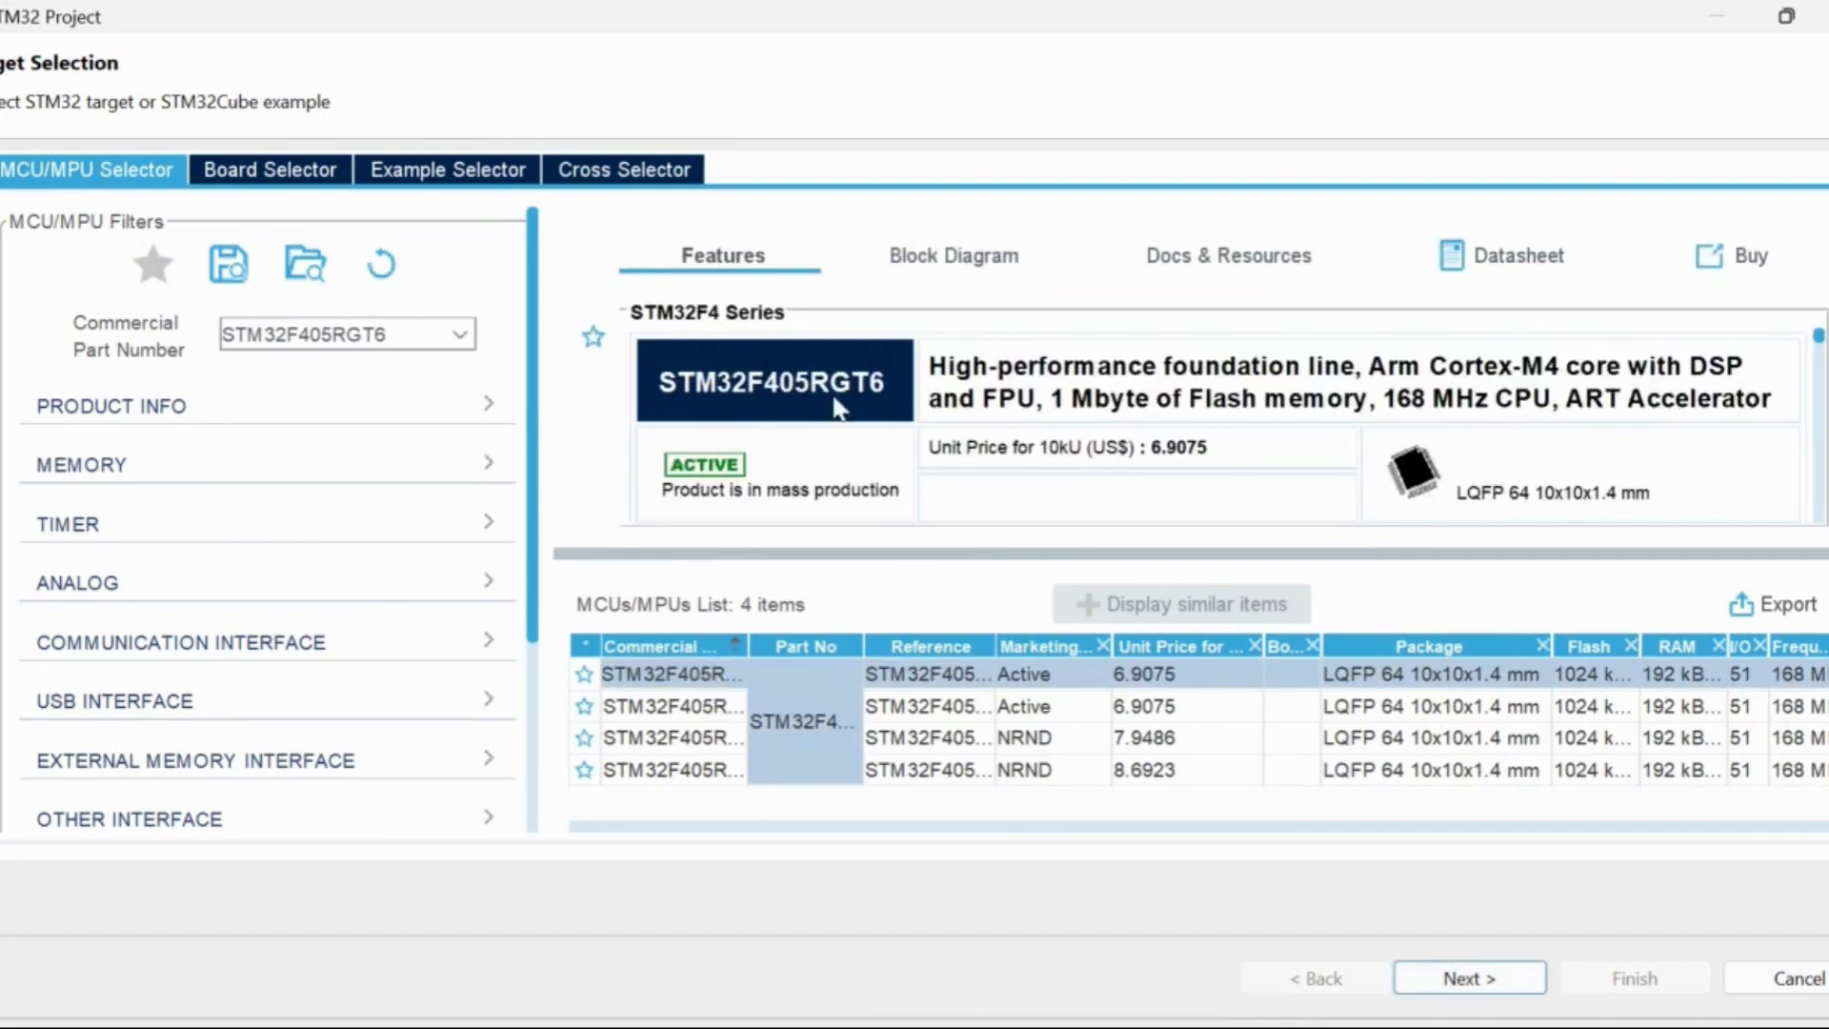
left_click(1467, 978)
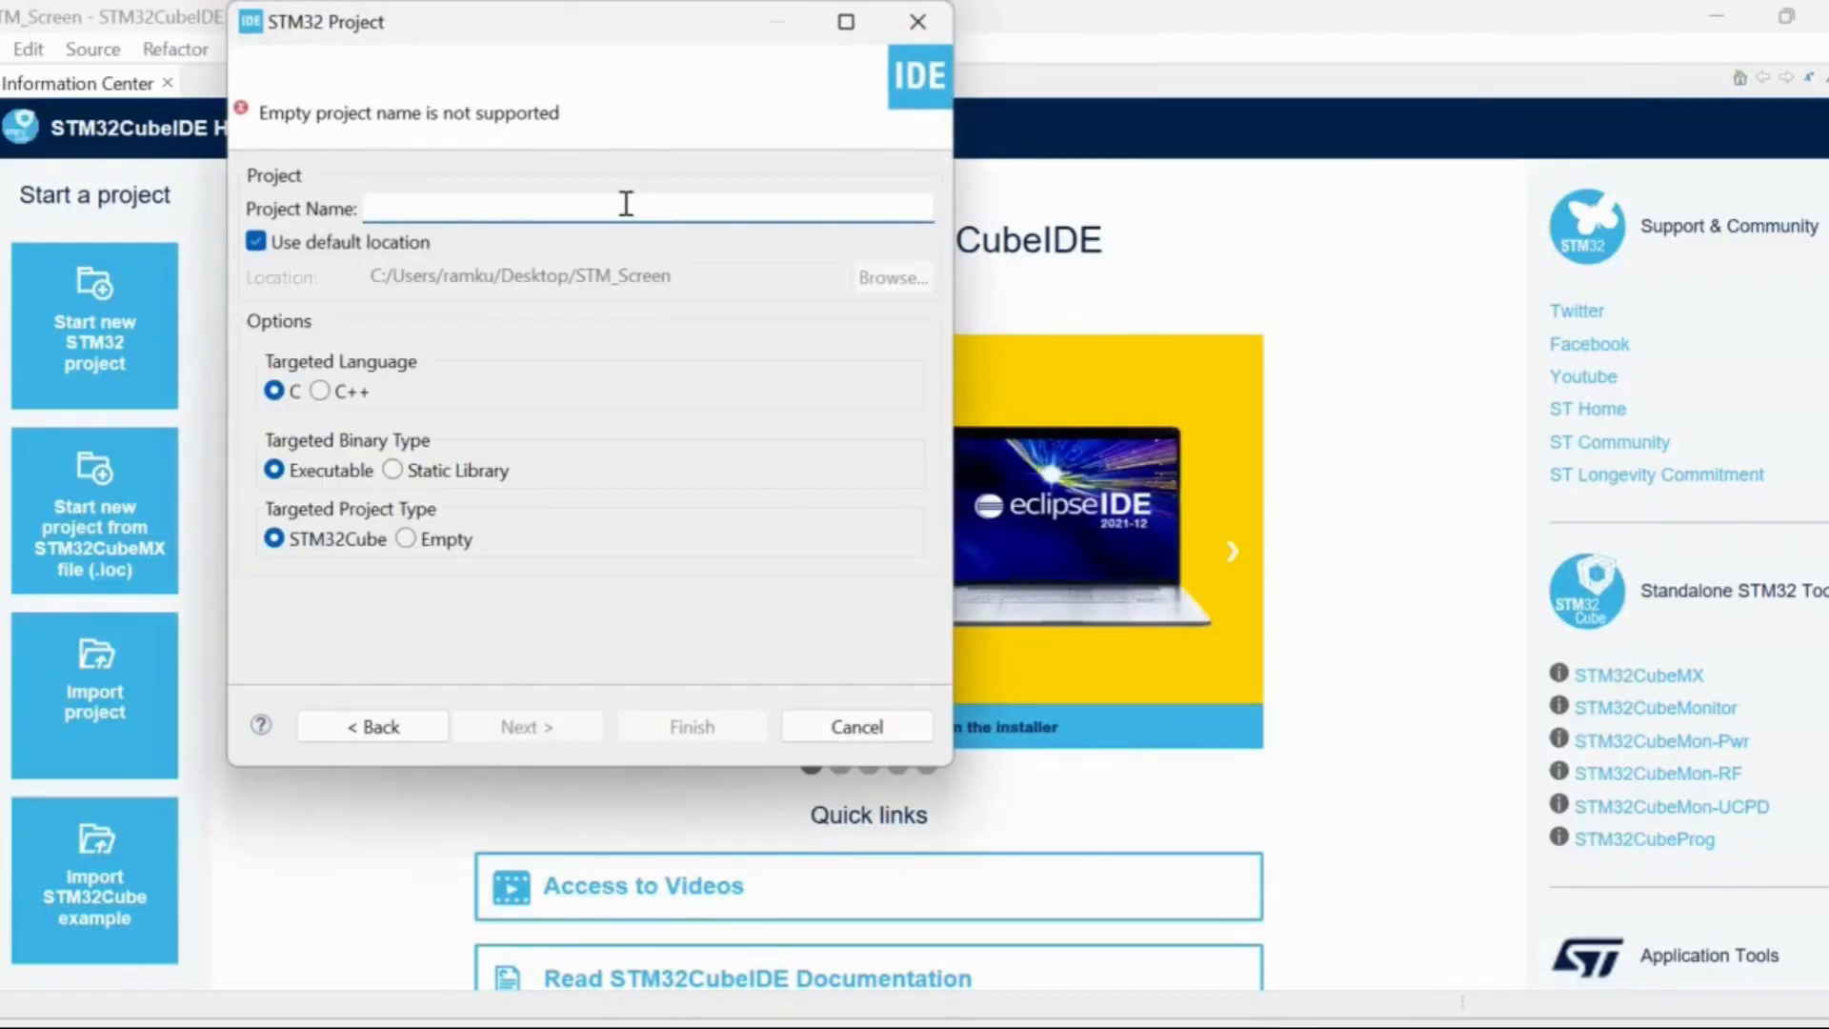
Create the project as LED with the STM32Cube project type and open the associated Device Configuration Tool perspective
type("LED")
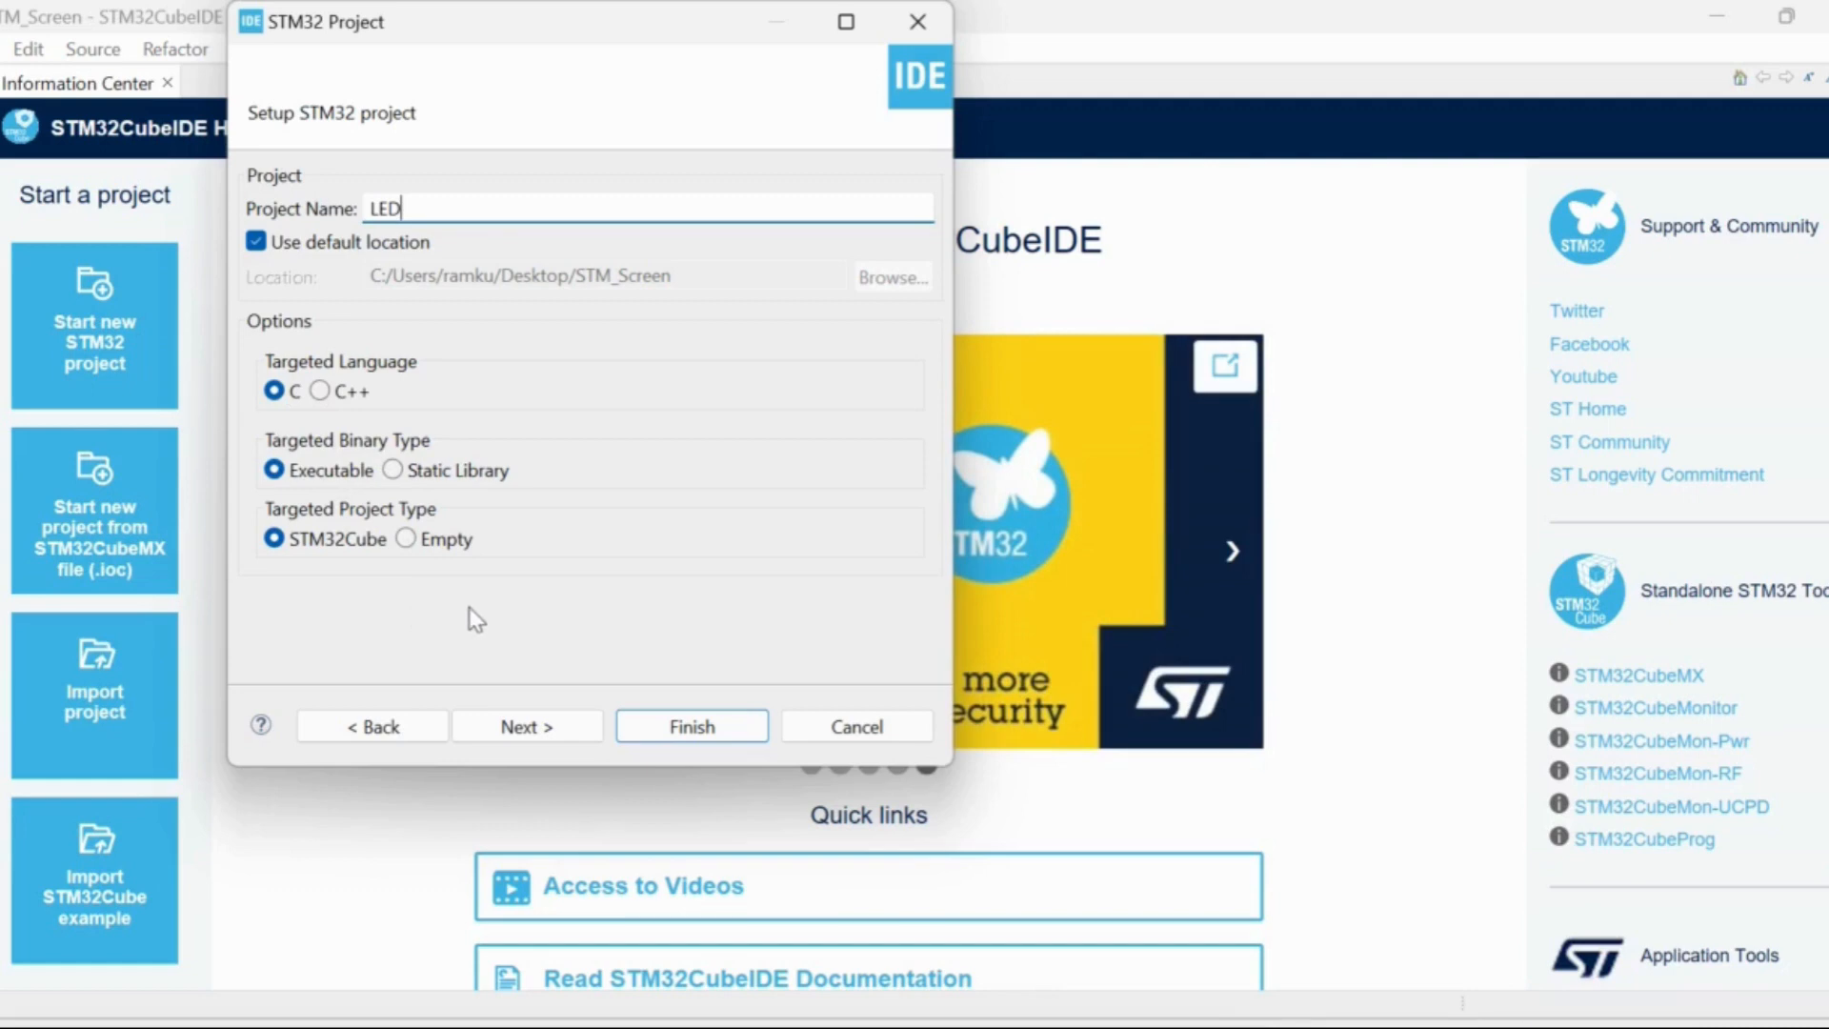
left_click(405, 540)
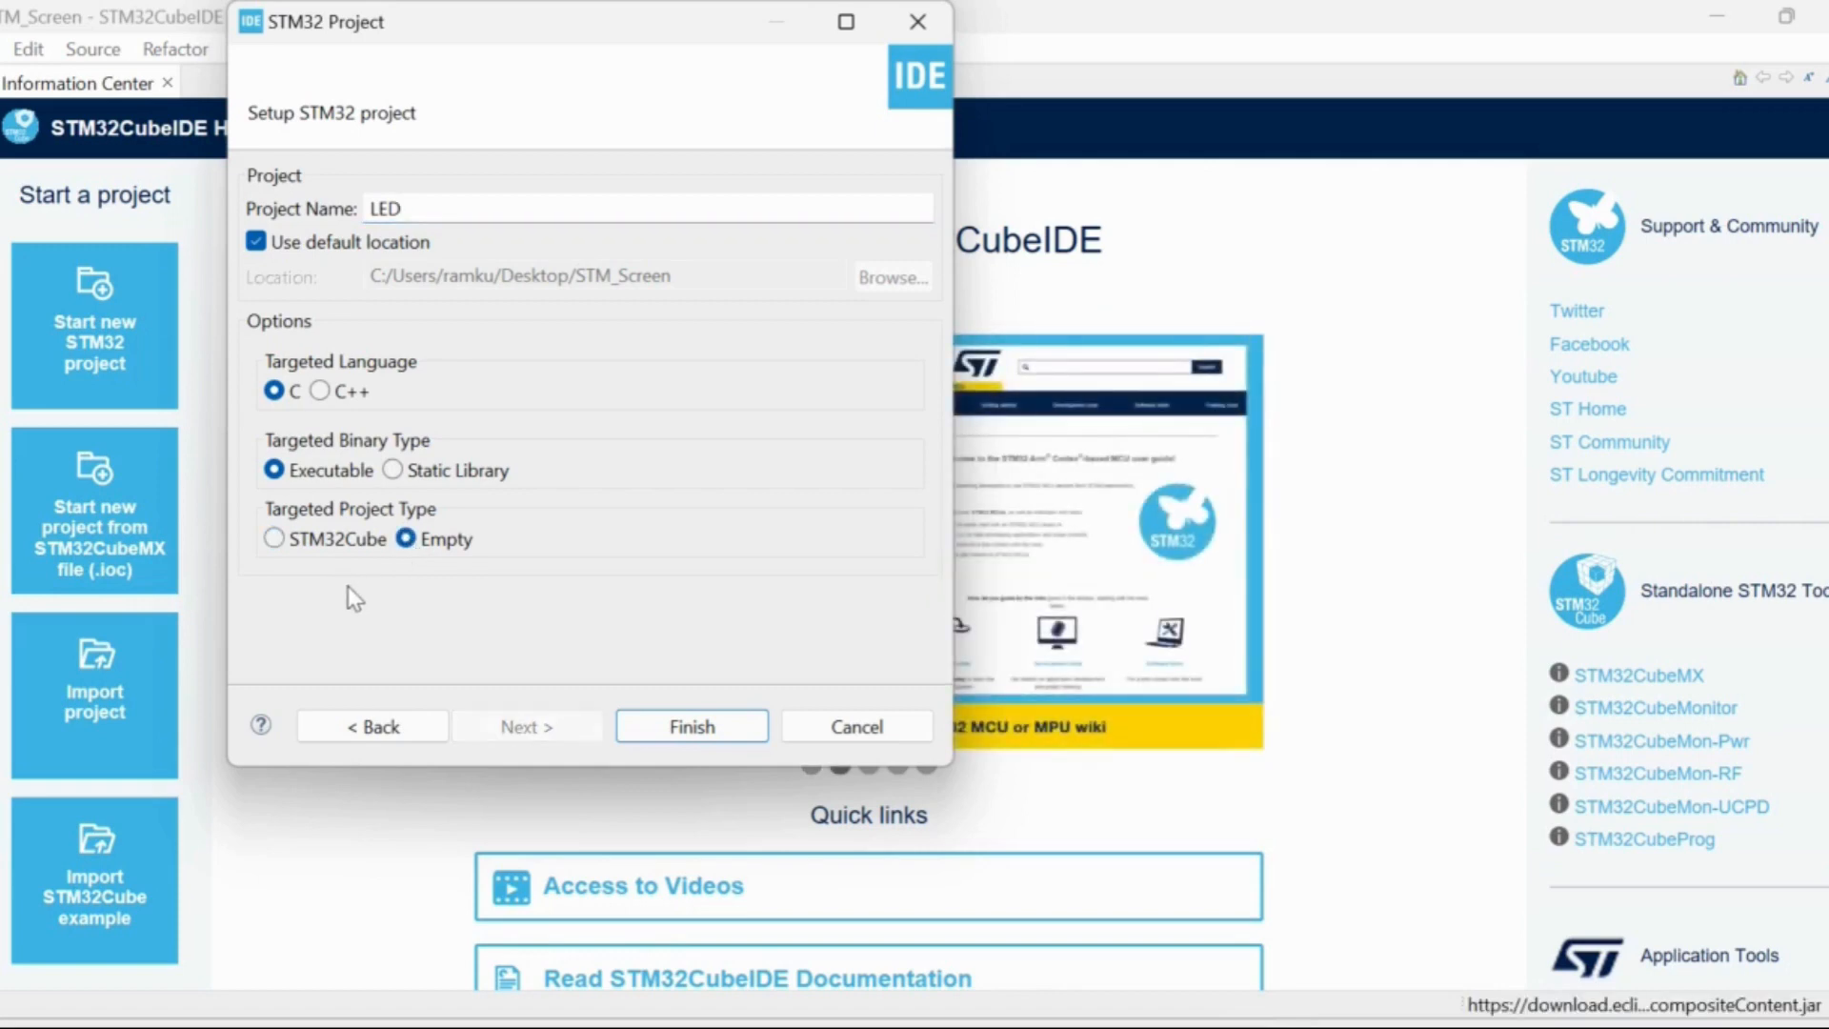
left_click(275, 539)
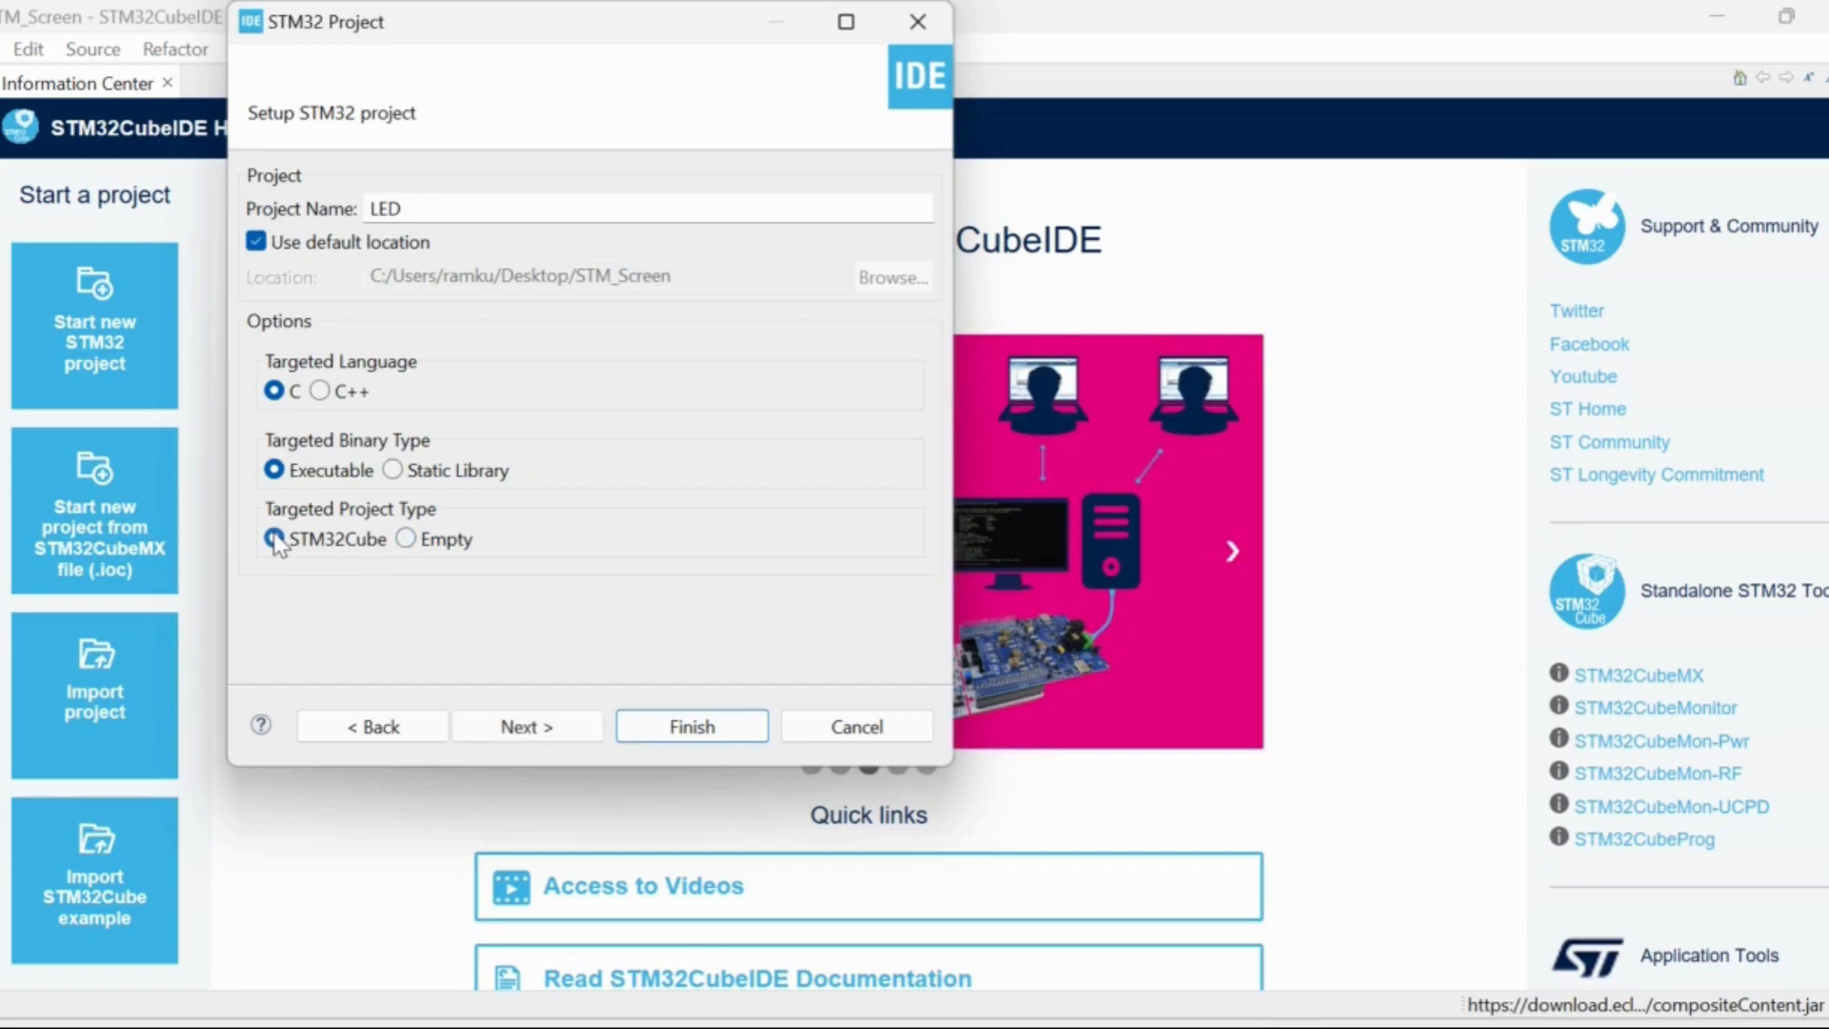
left_click(674, 739)
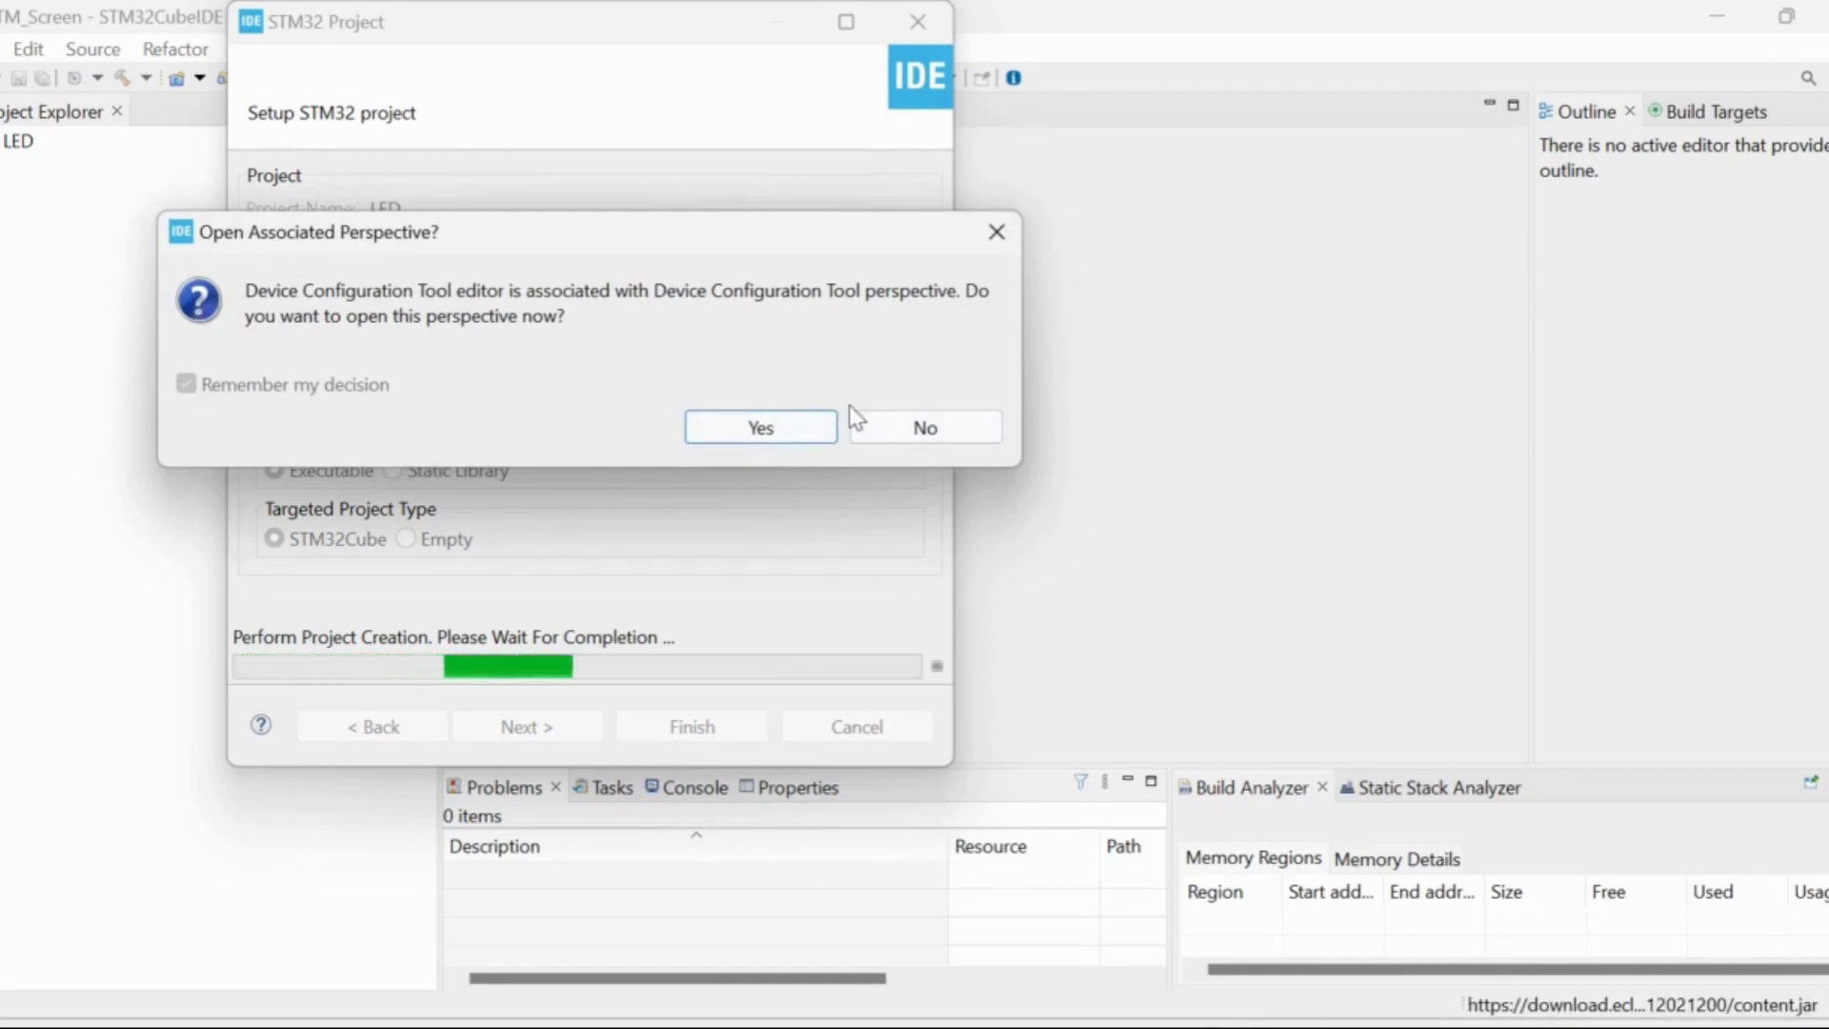
left_click(792, 437)
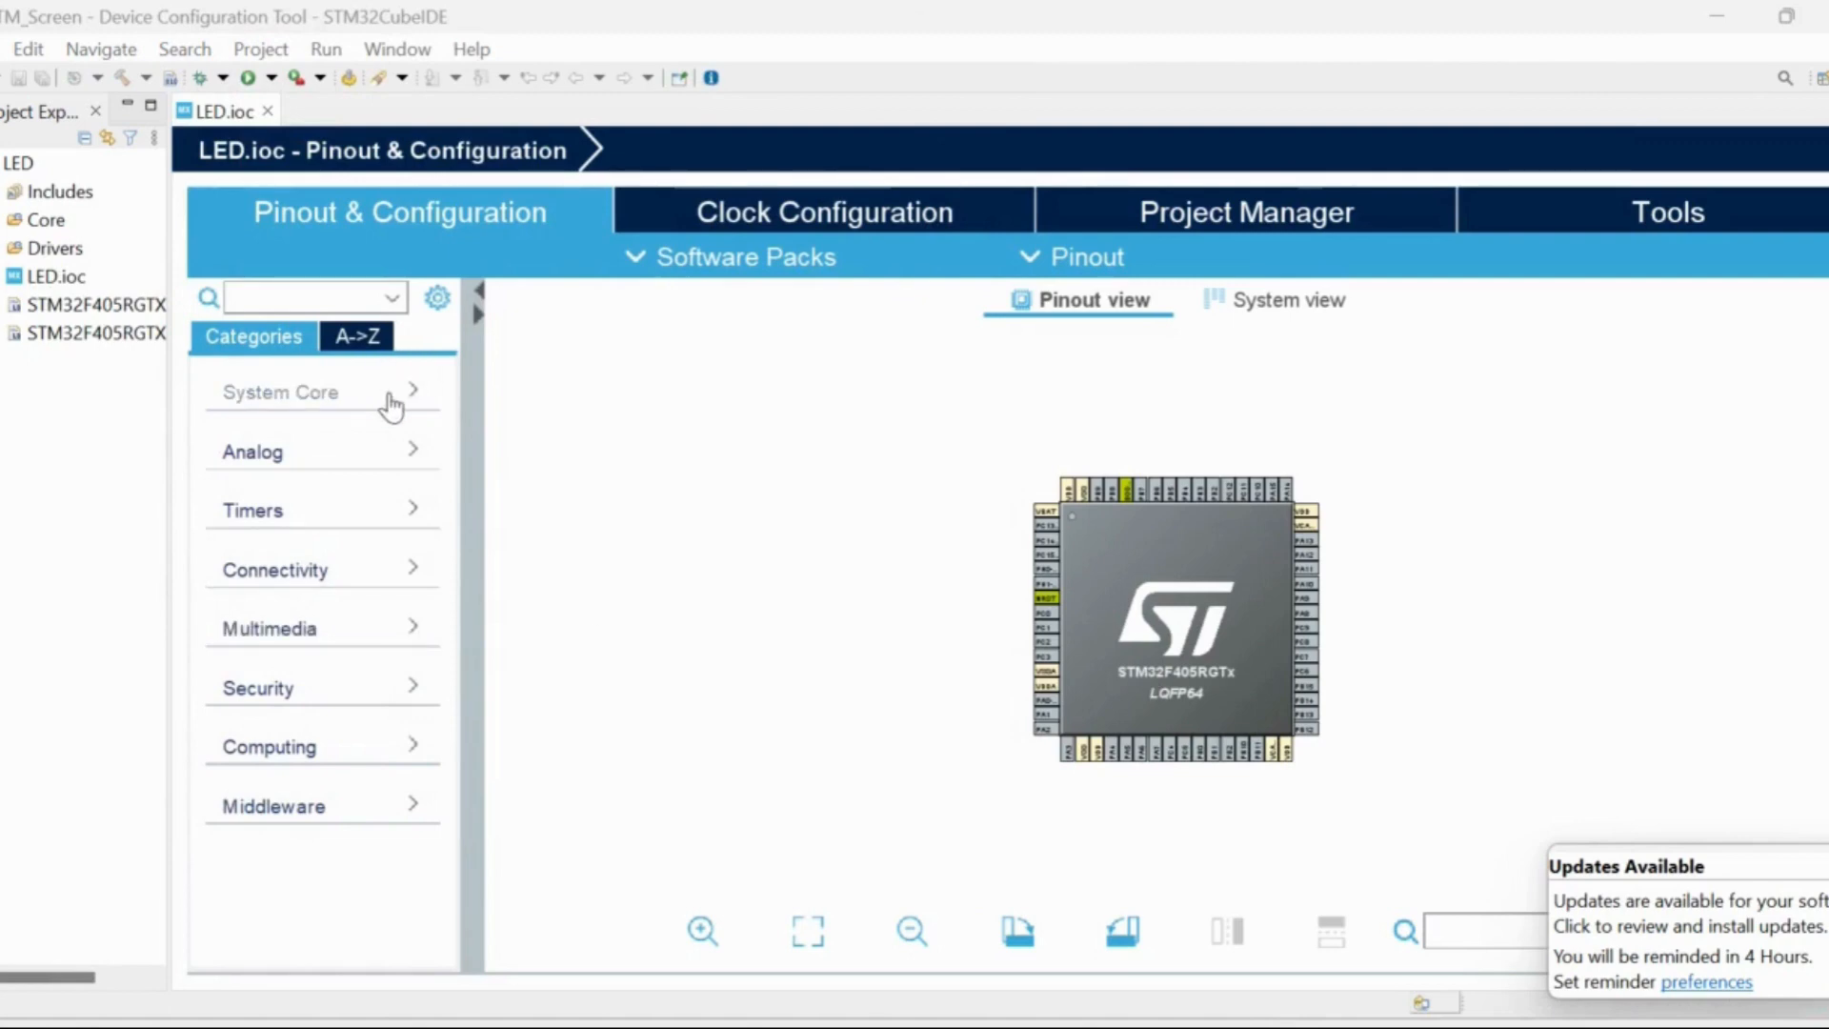
Set the debug mode of the SYS peripheral under System Core to Serial Wire
left_click(392, 404)
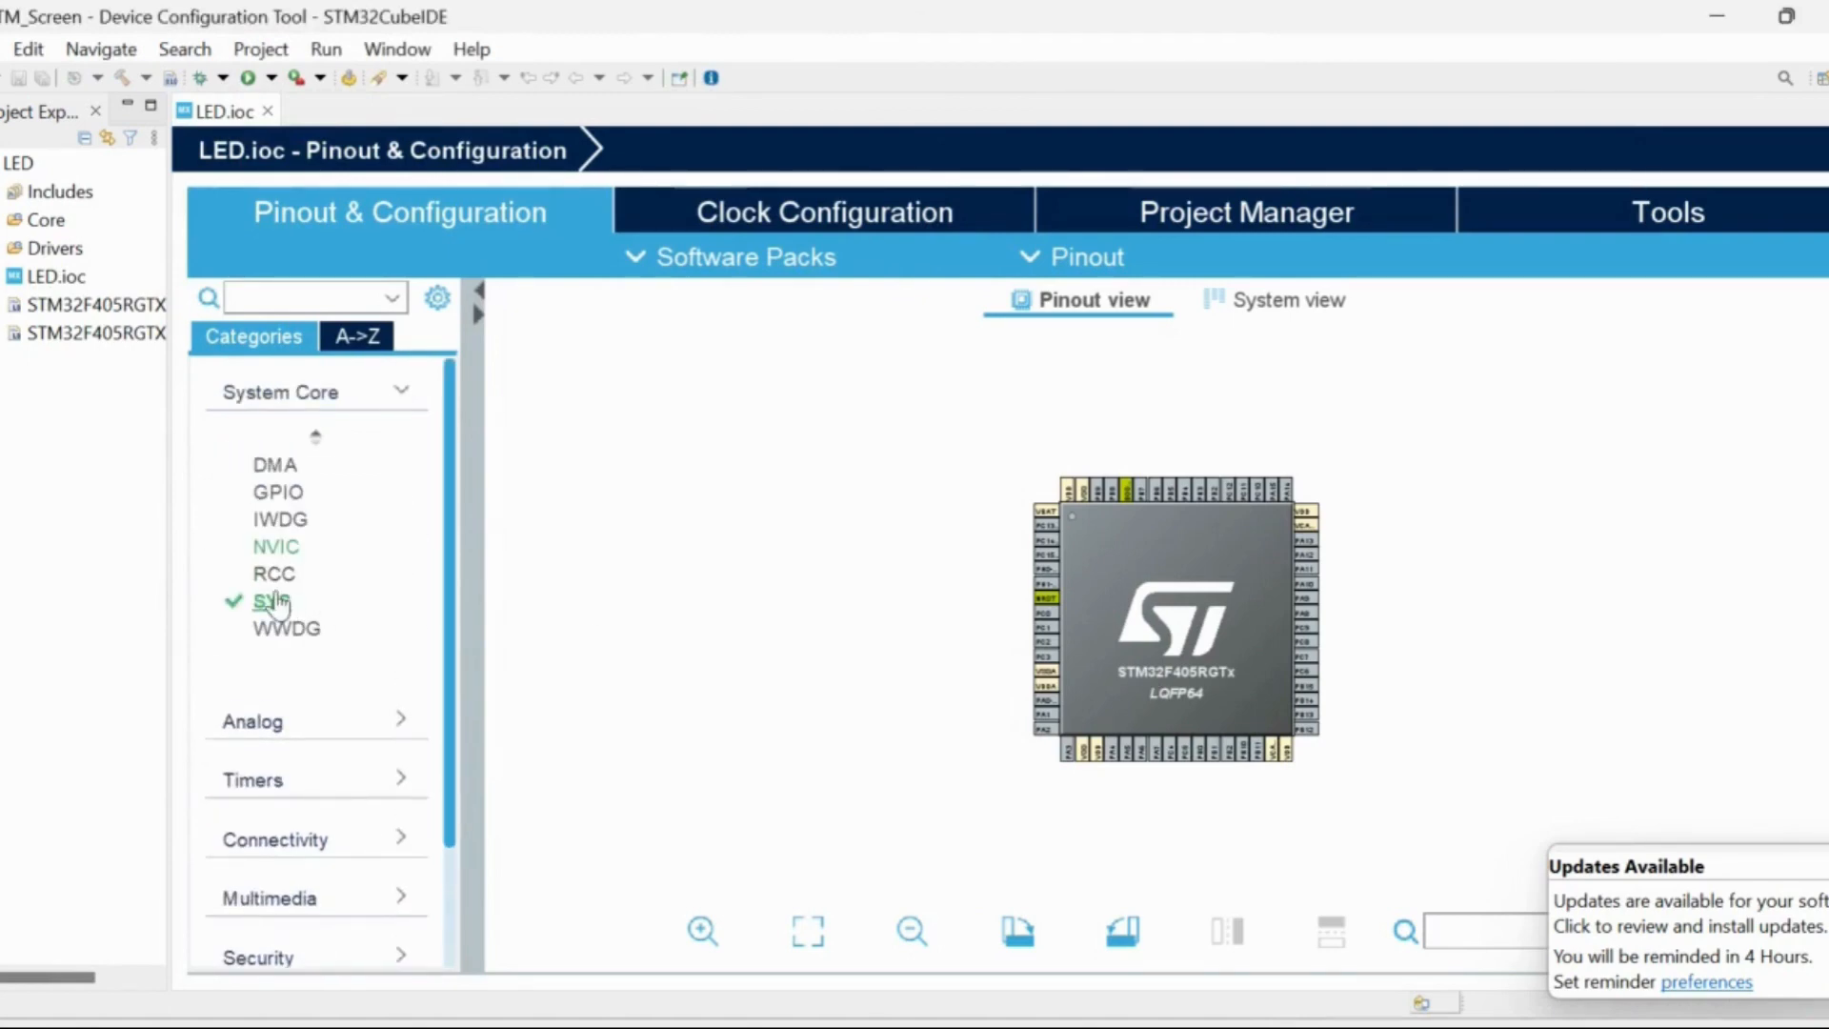
left_click(274, 602)
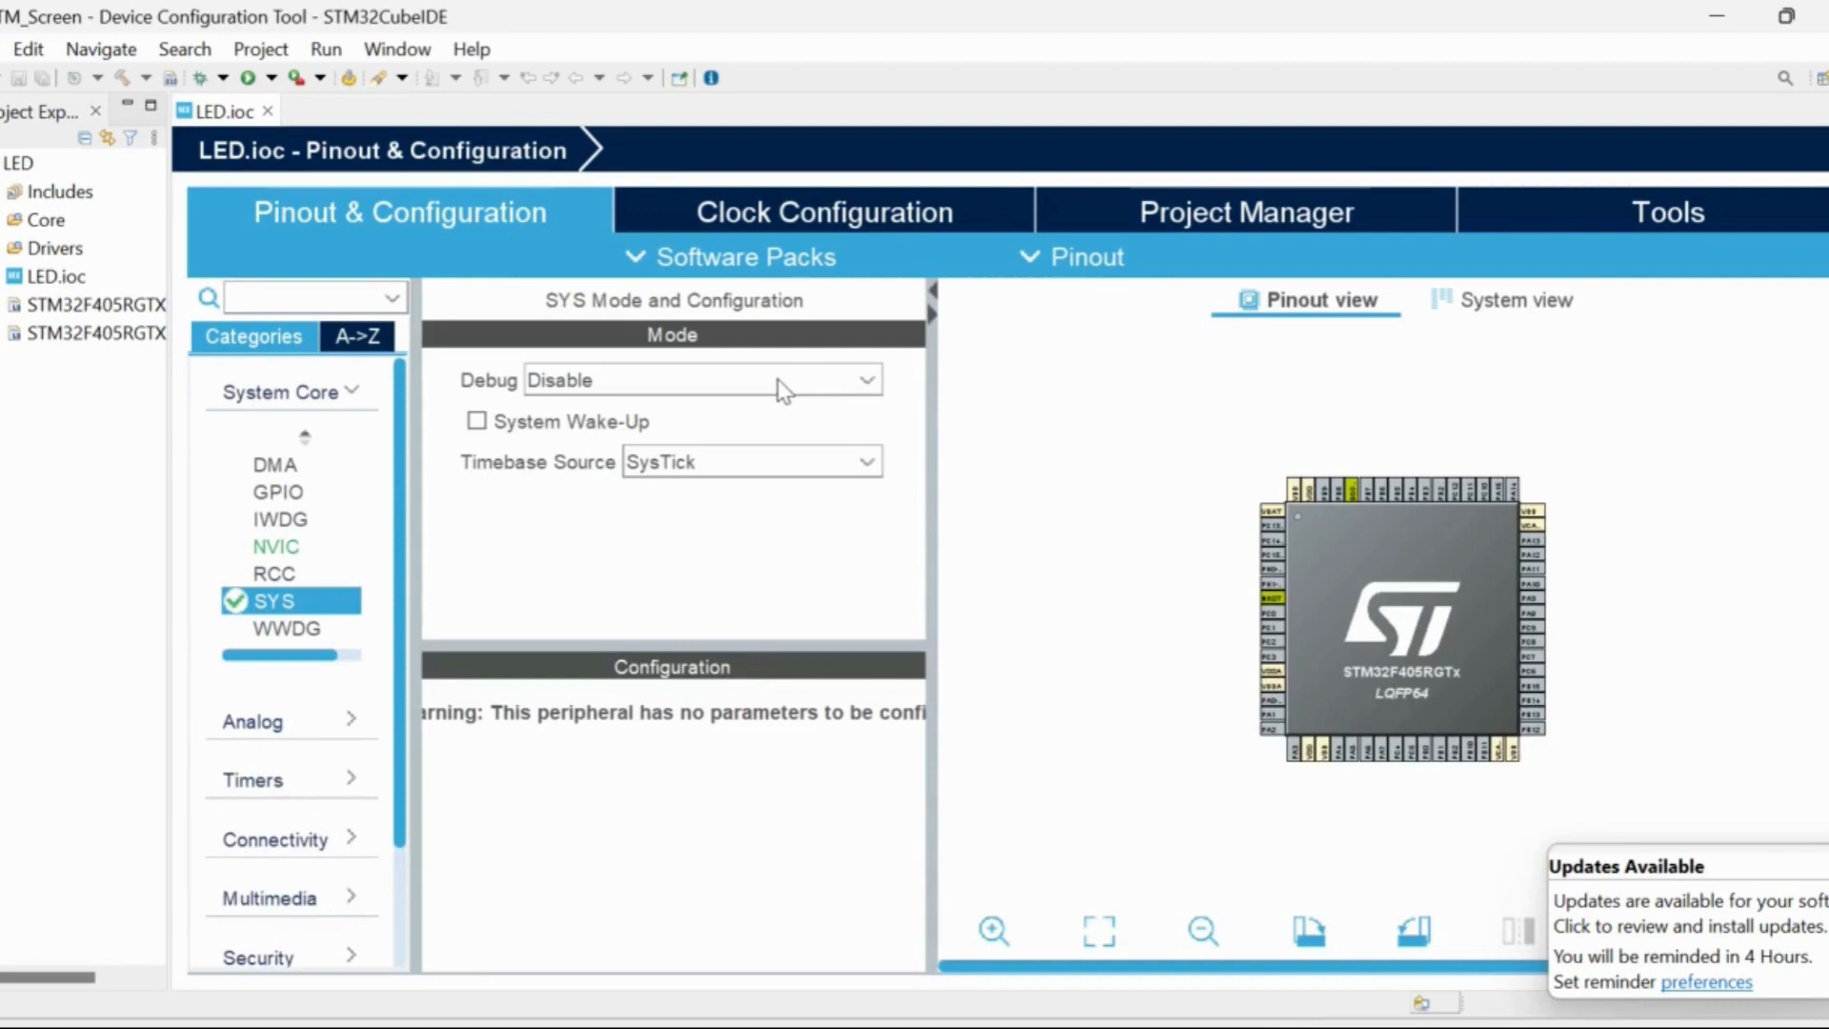
left_click(783, 386)
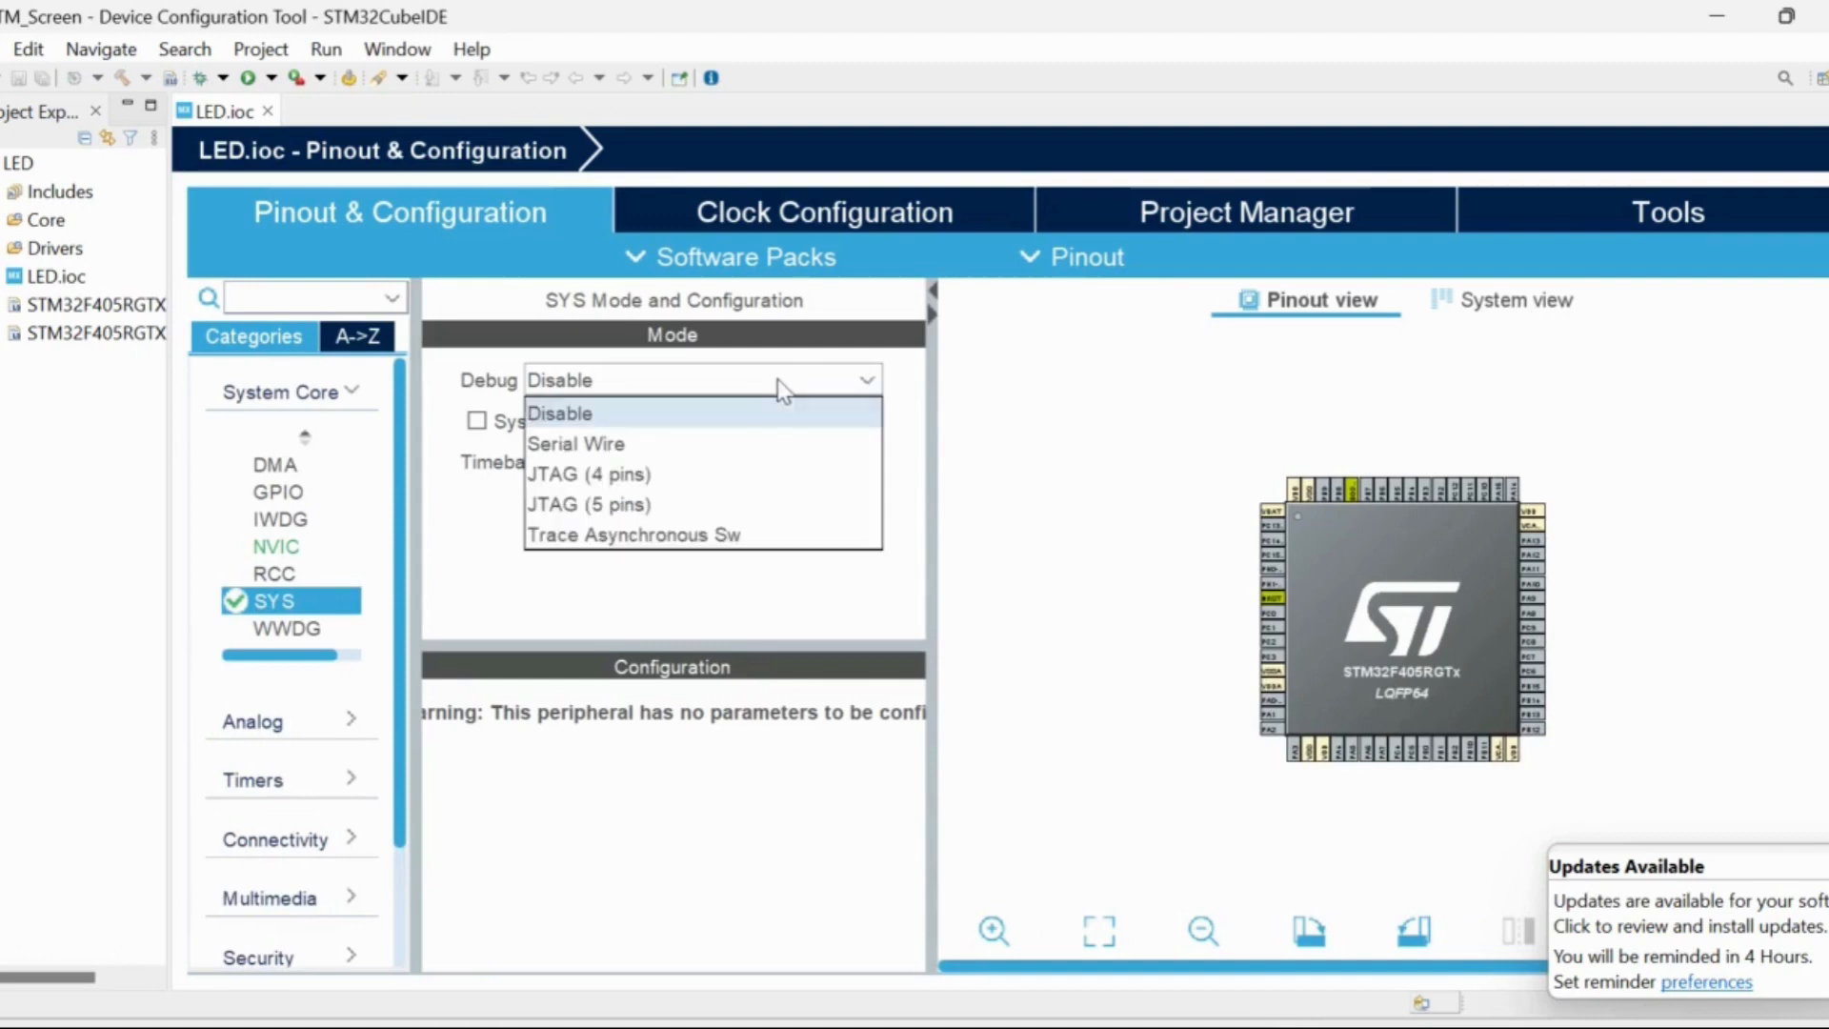
left_click(723, 452)
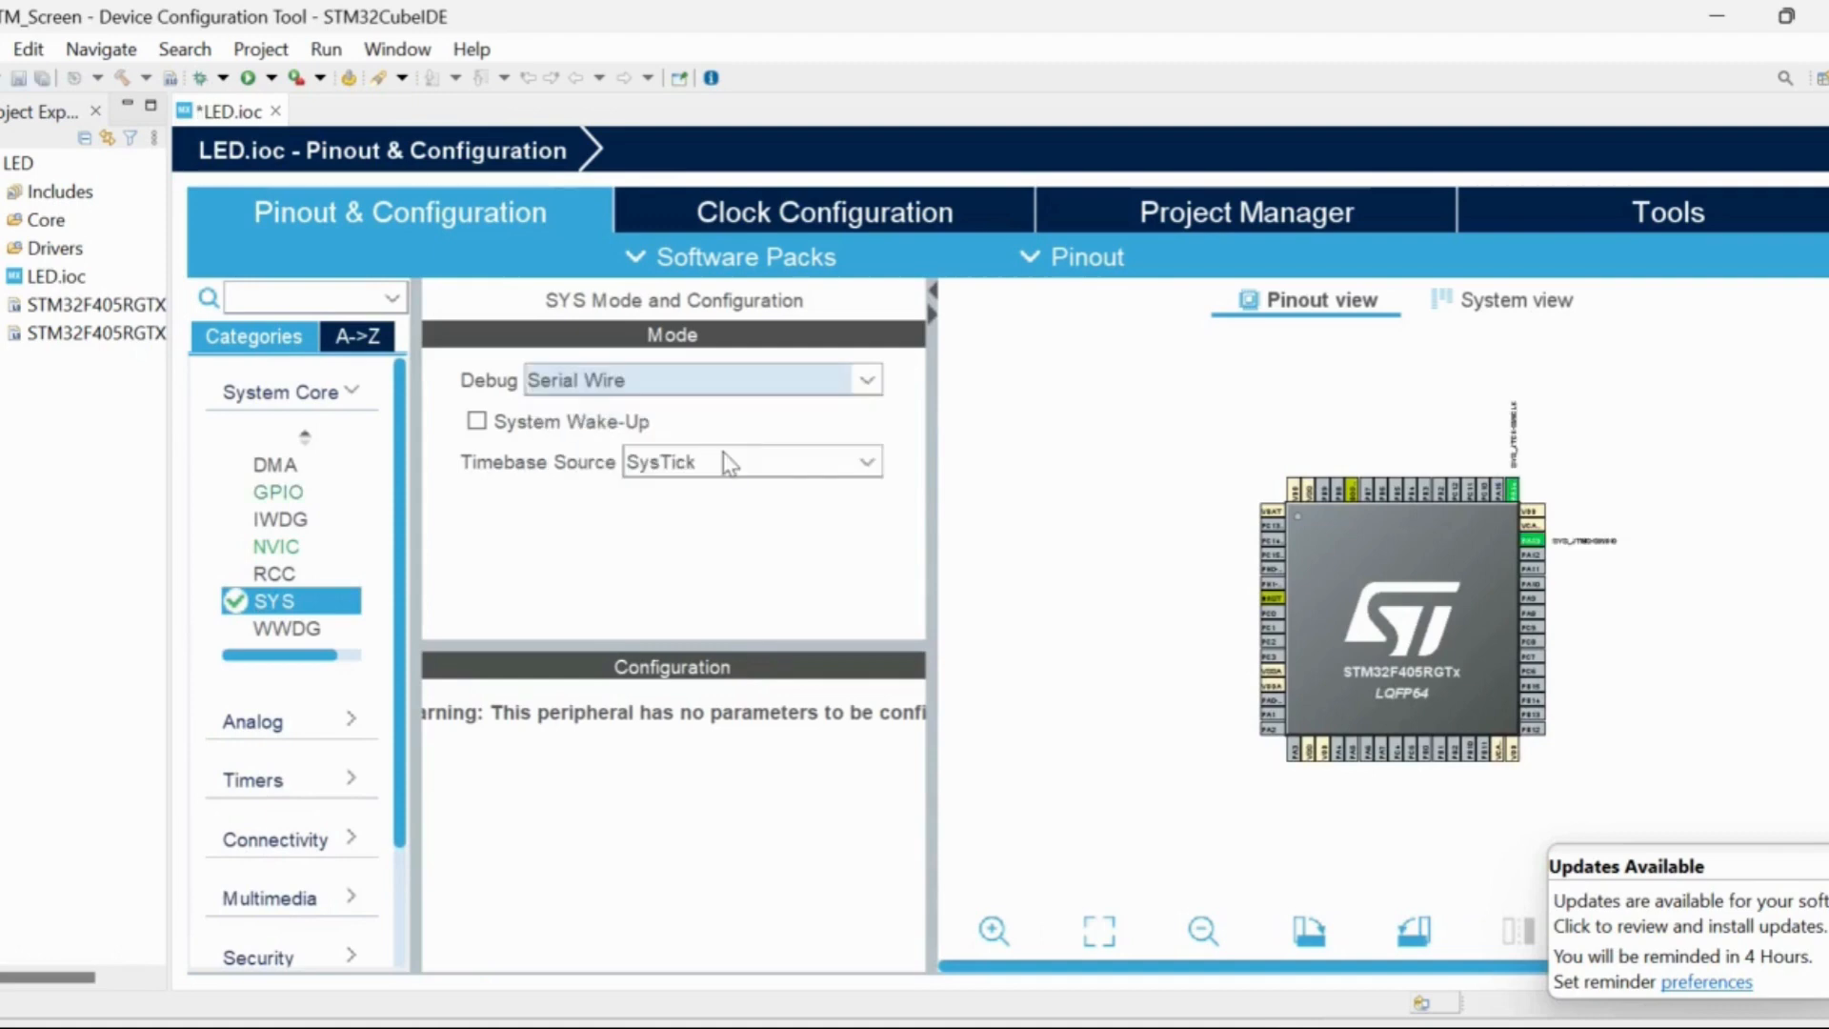
Set both the high speed clock (HSE) and low speed clock (LSE) of RCC to Crystal/Ceramic Resonator
left_click(275, 574)
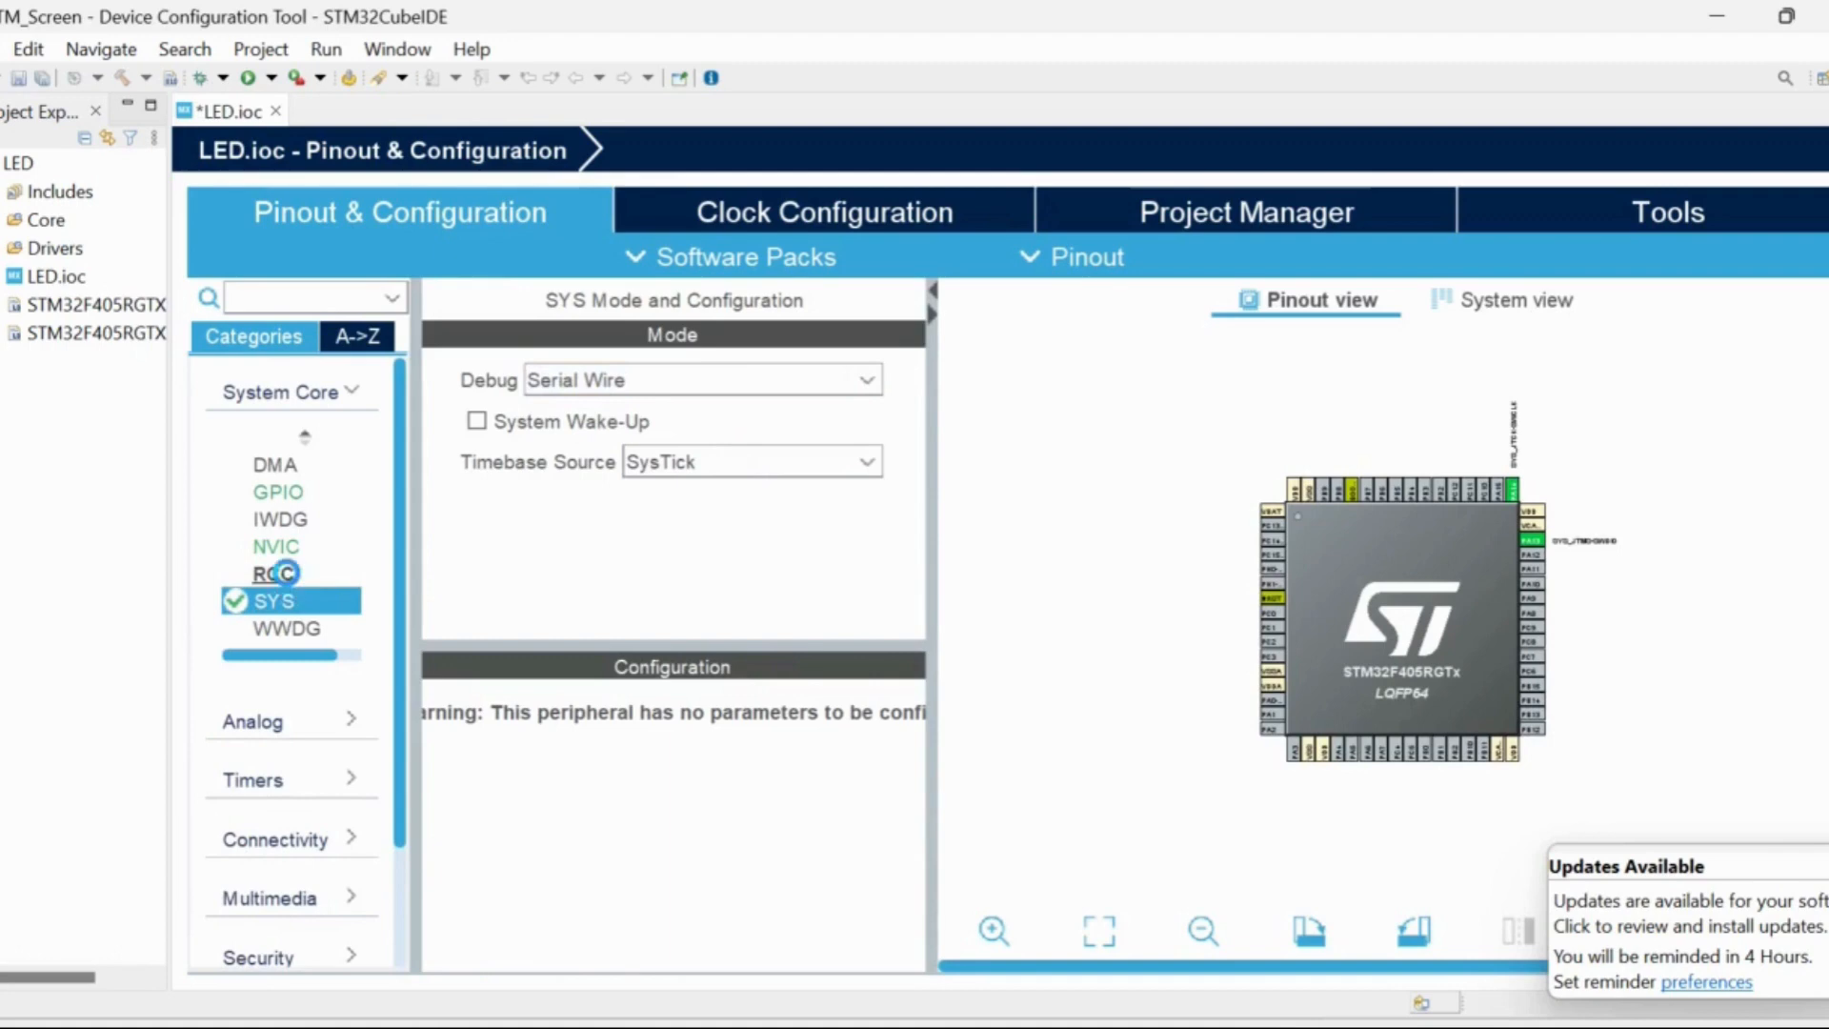
left_click(817, 384)
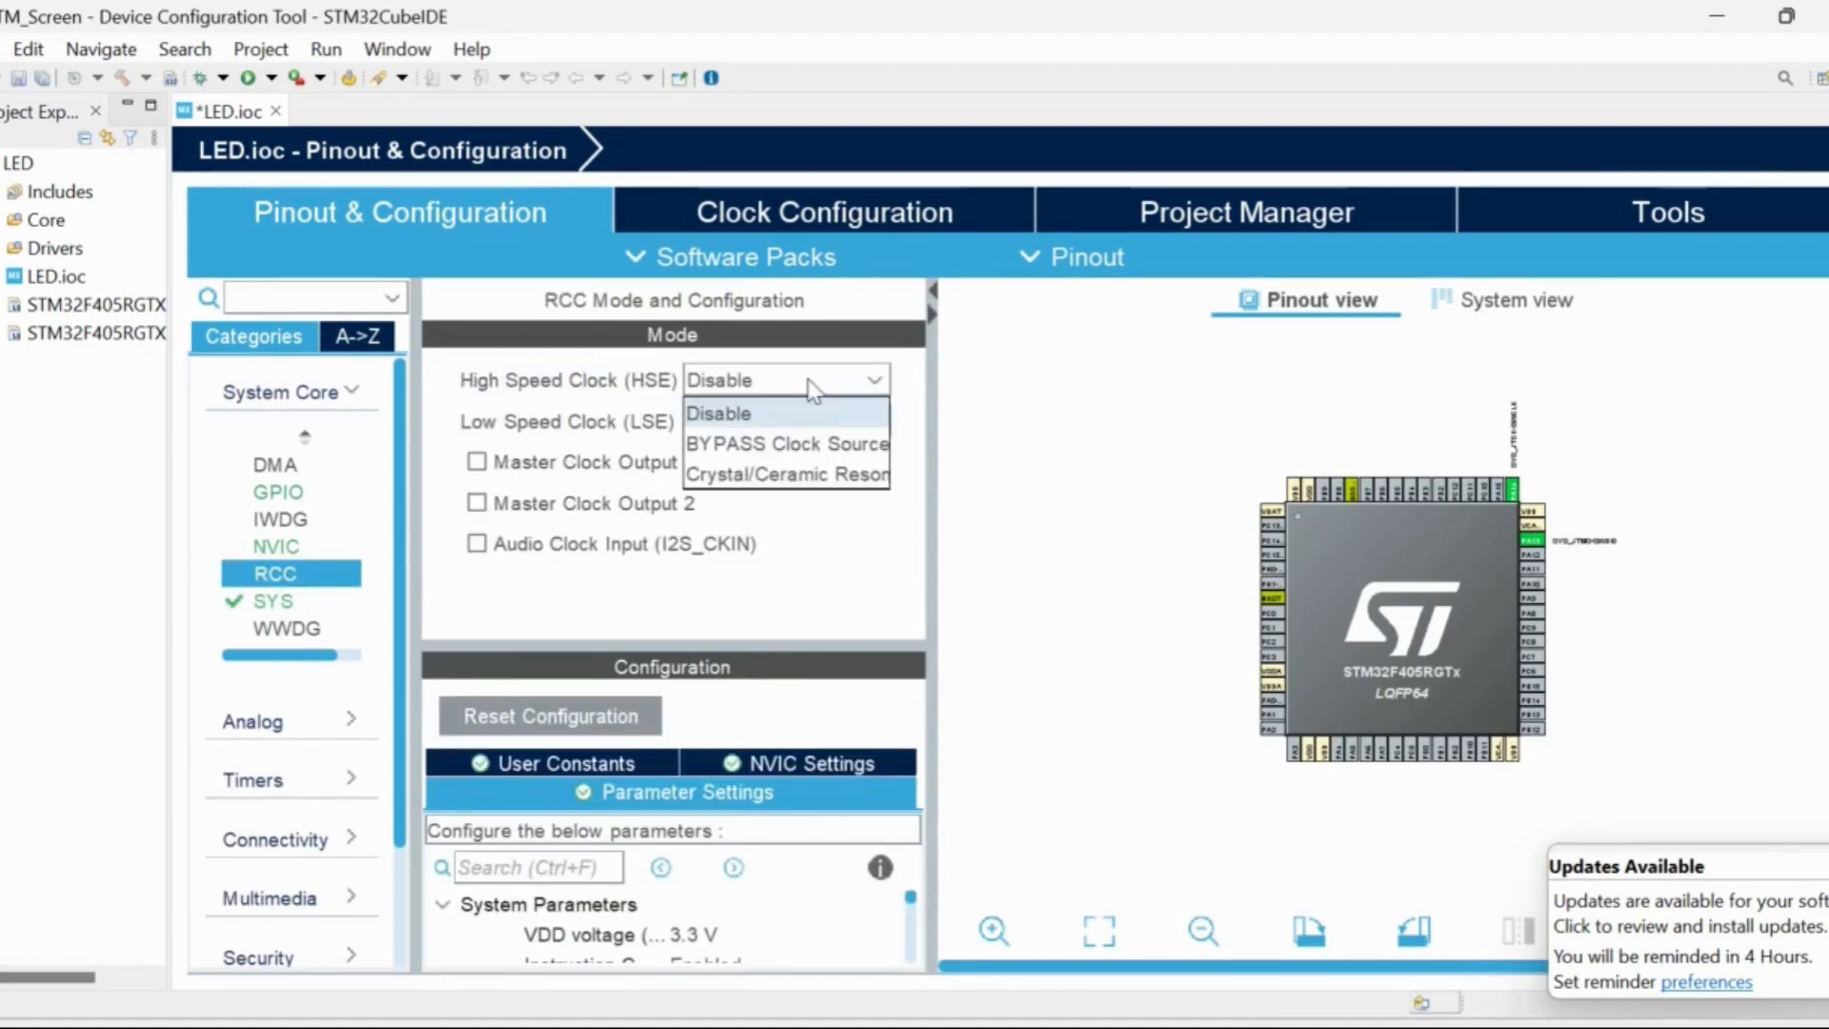
left_click(813, 493)
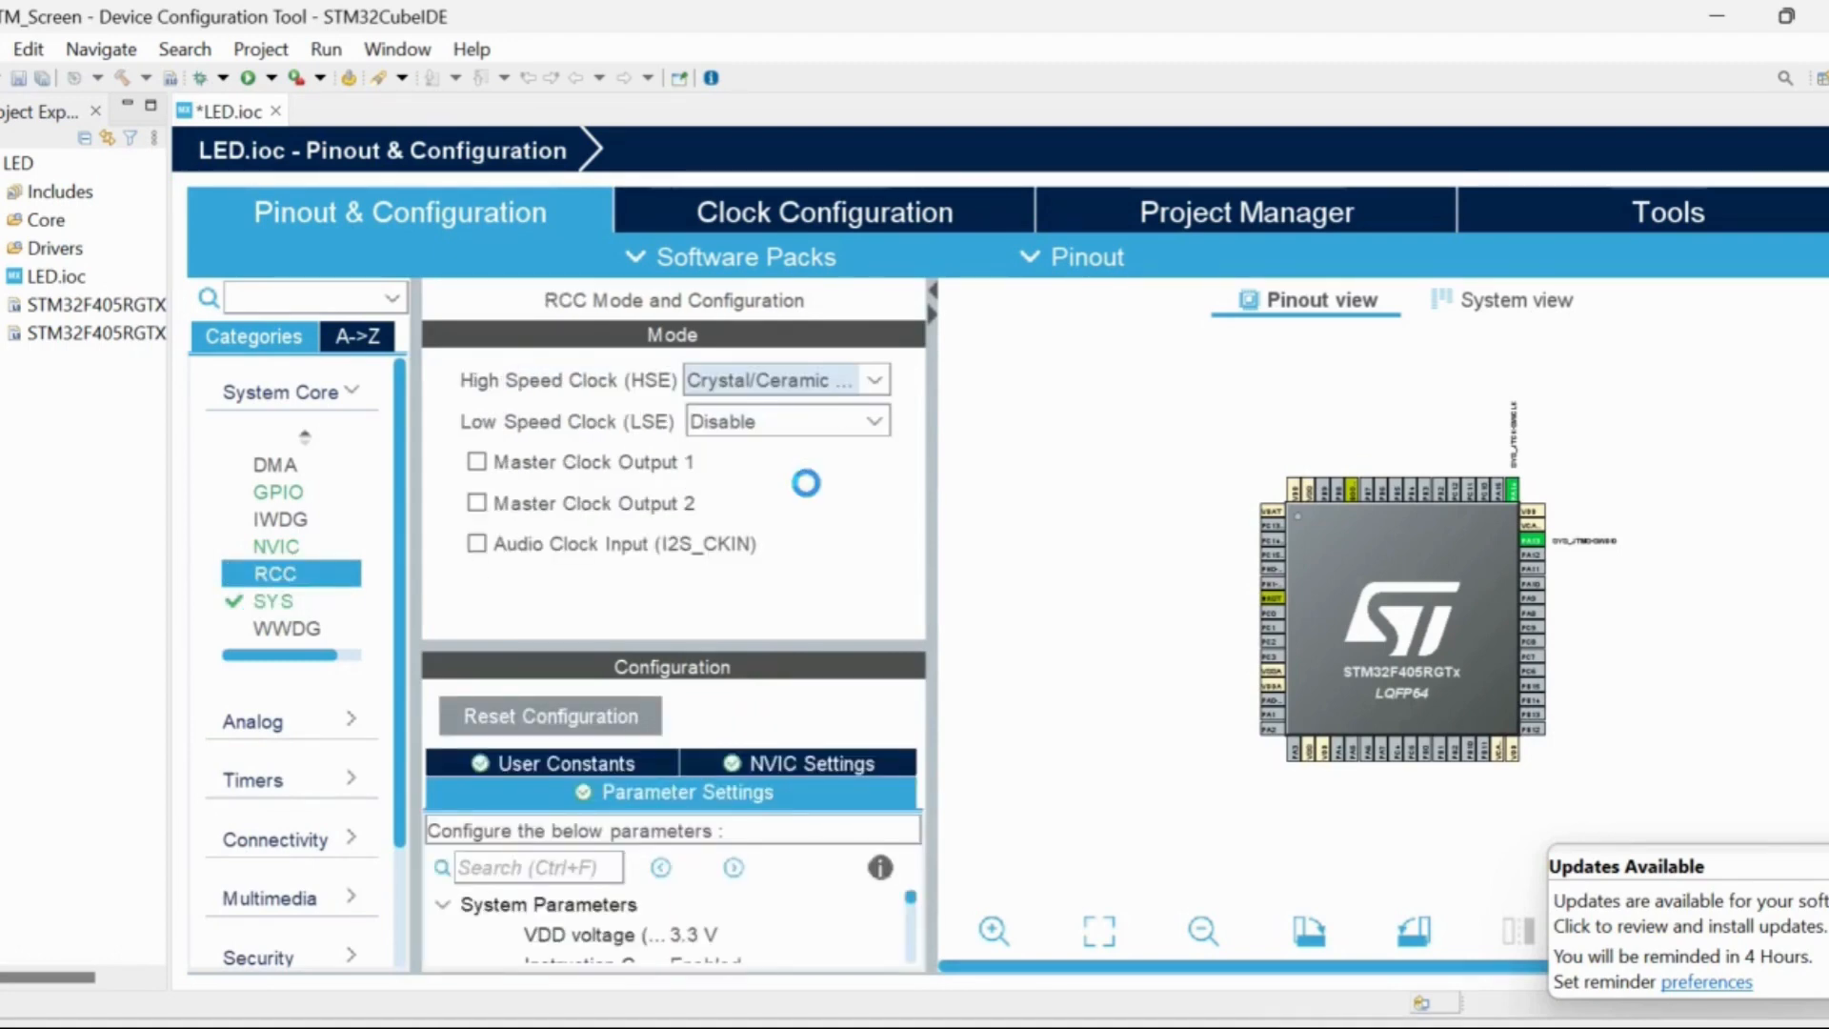
left_click(810, 421)
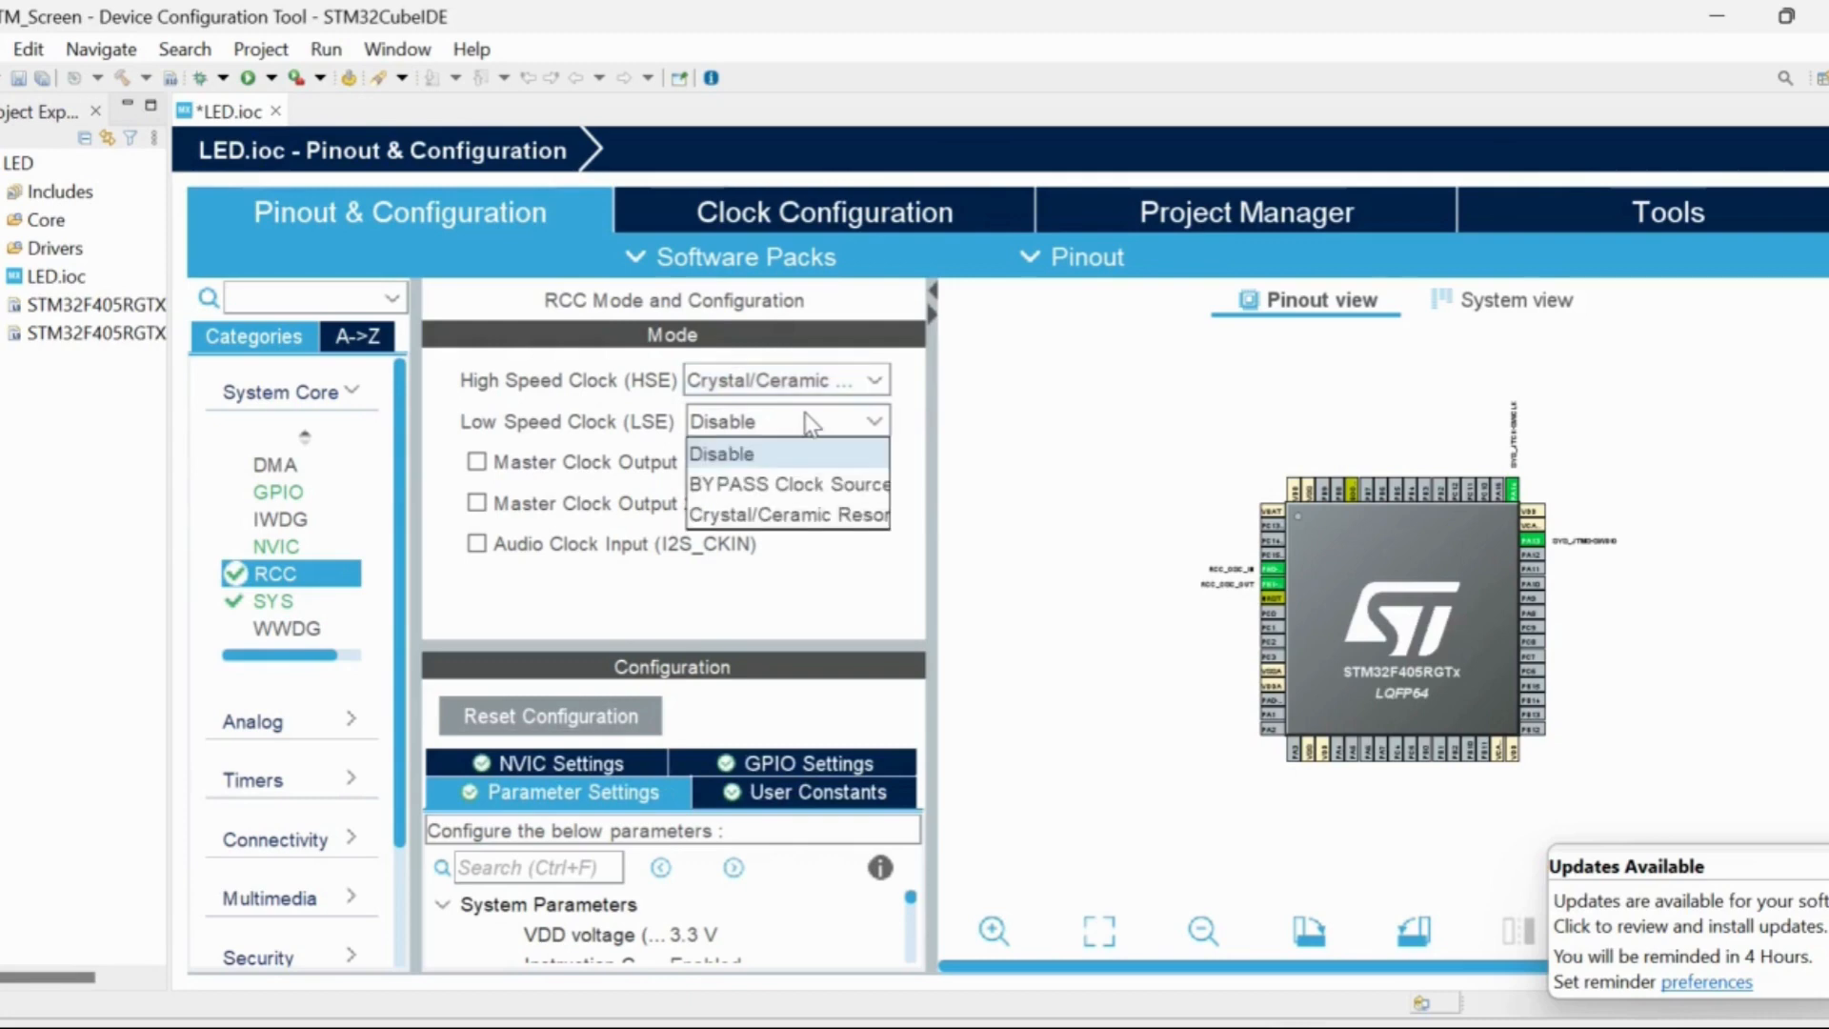
left_click(809, 515)
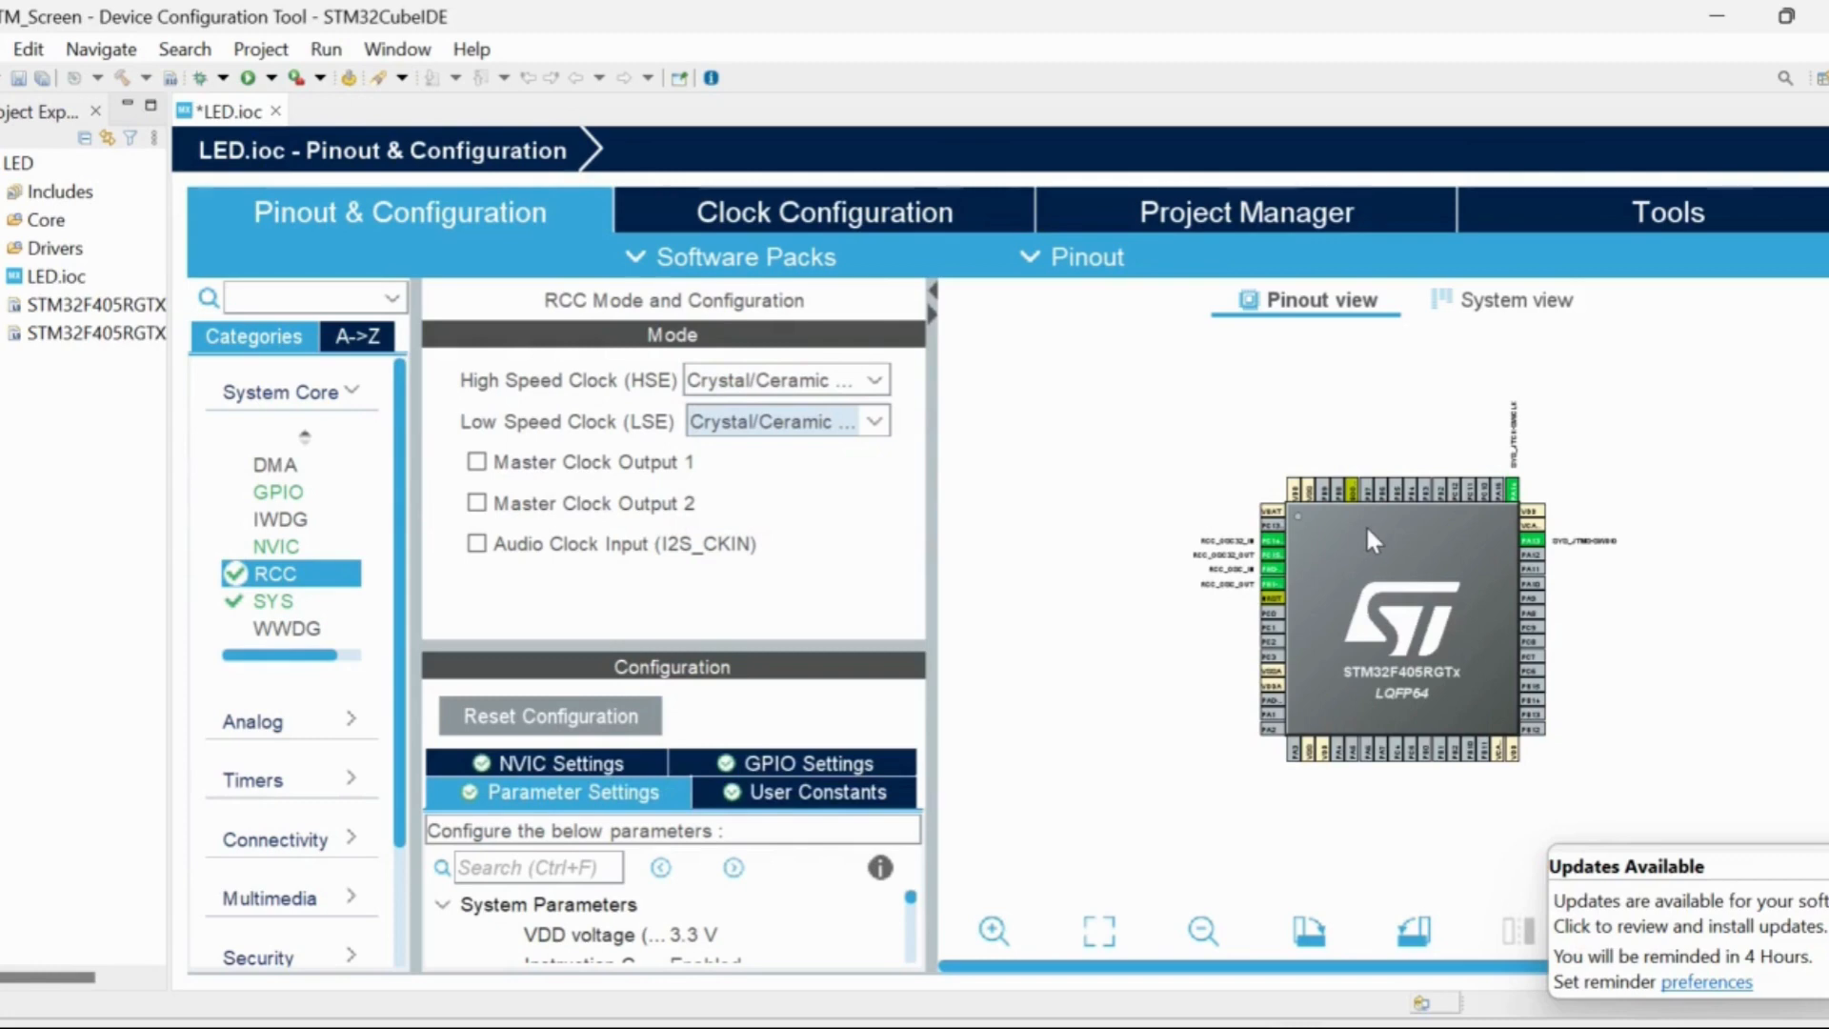
Configure pin PC6 on the chip as GPIO_Output and give it the user label LED1
scroll(1457, 583, "up", 2)
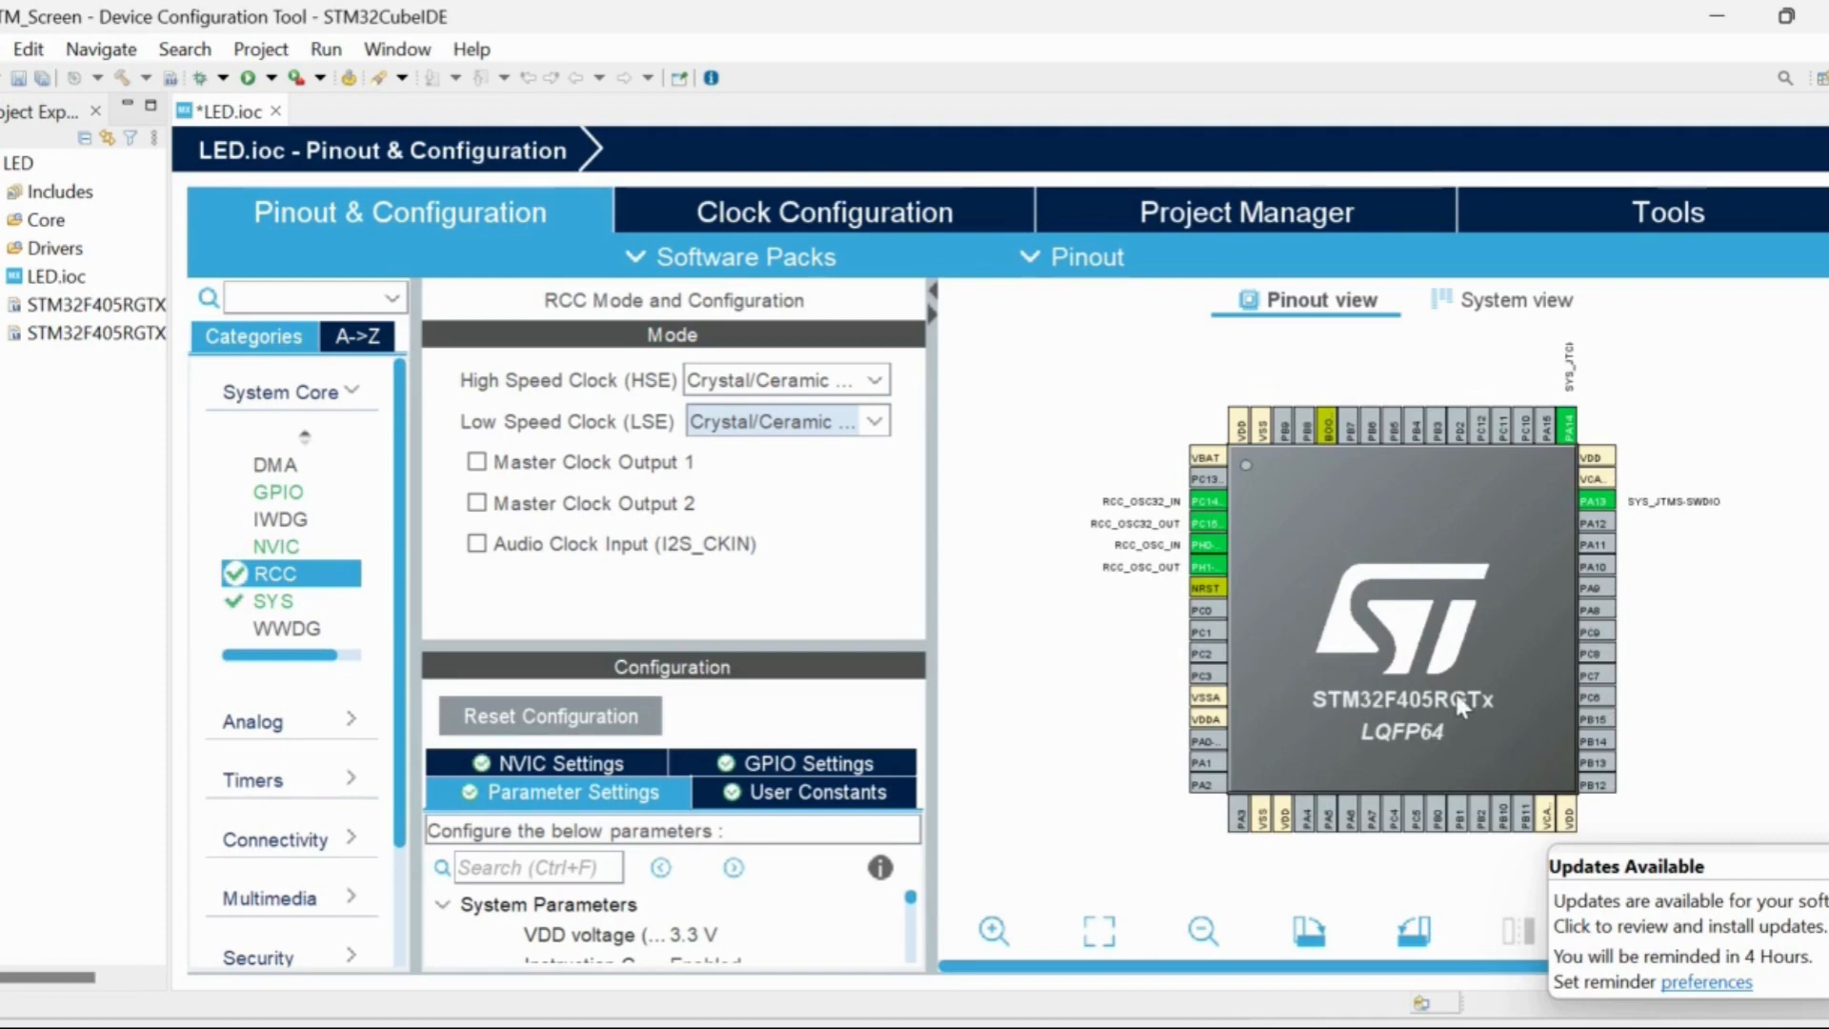
left_click(1588, 709)
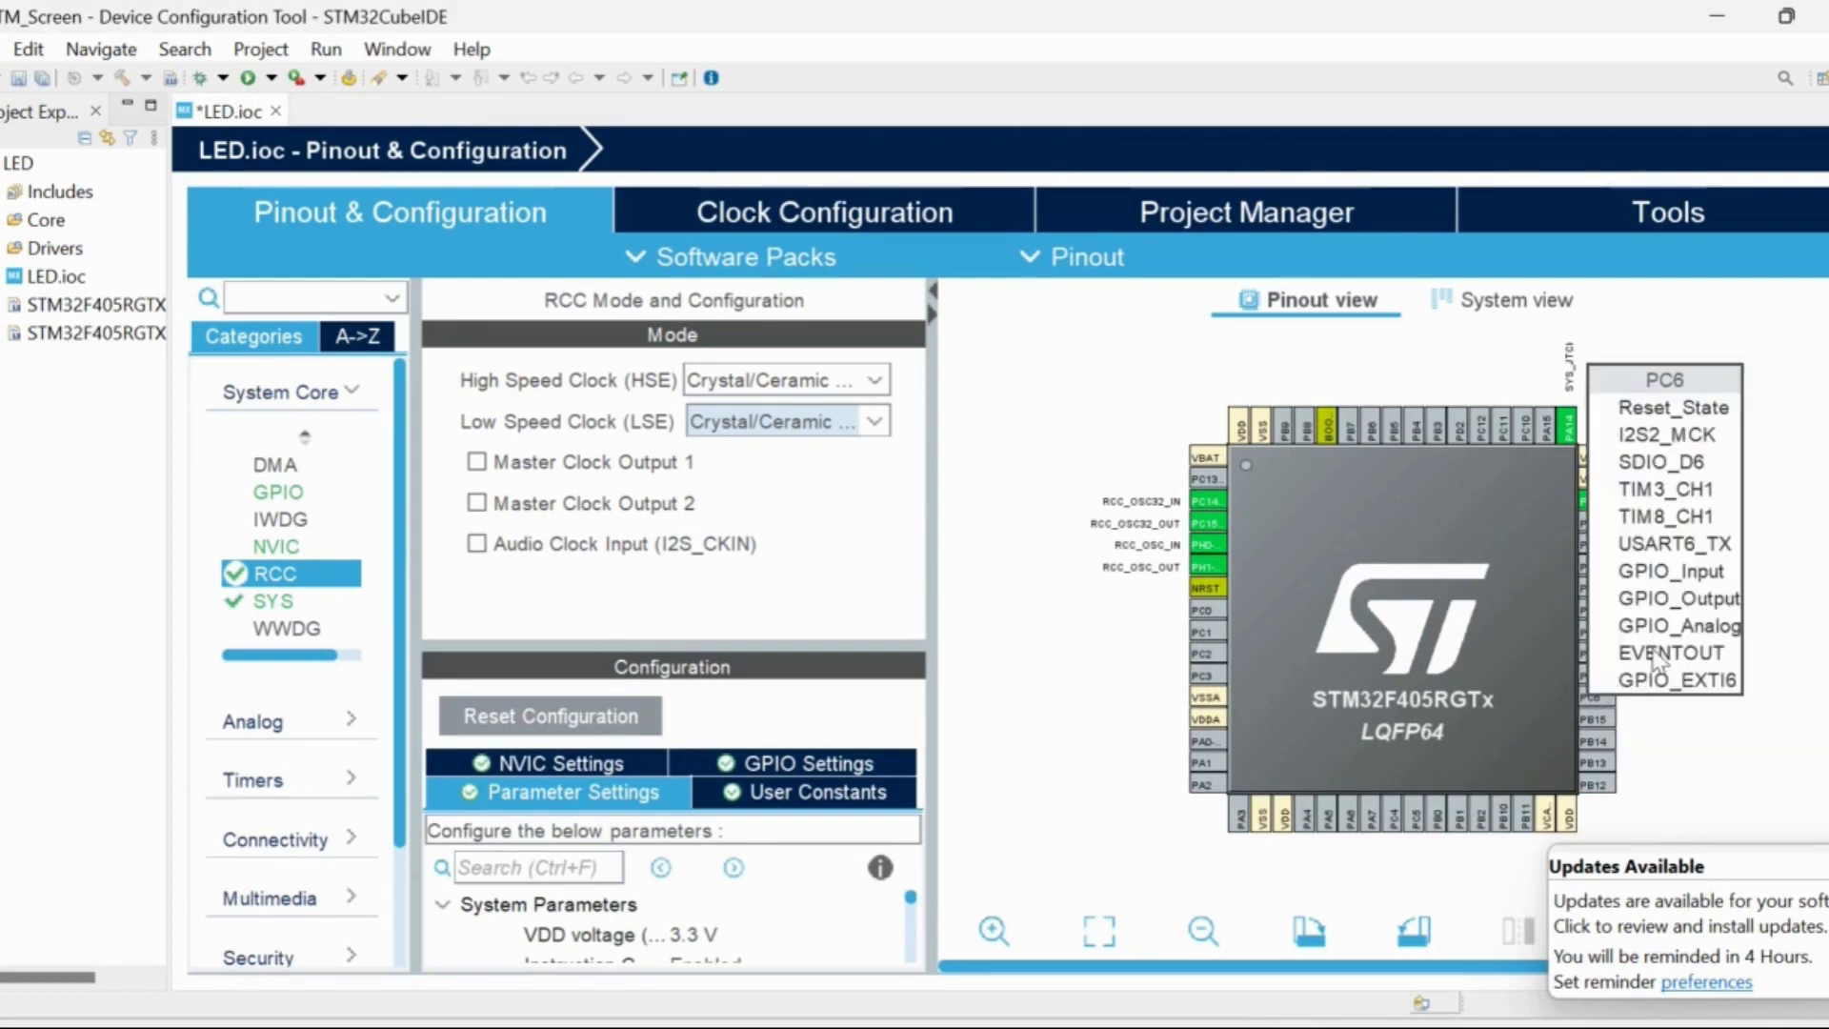
left_click(1676, 600)
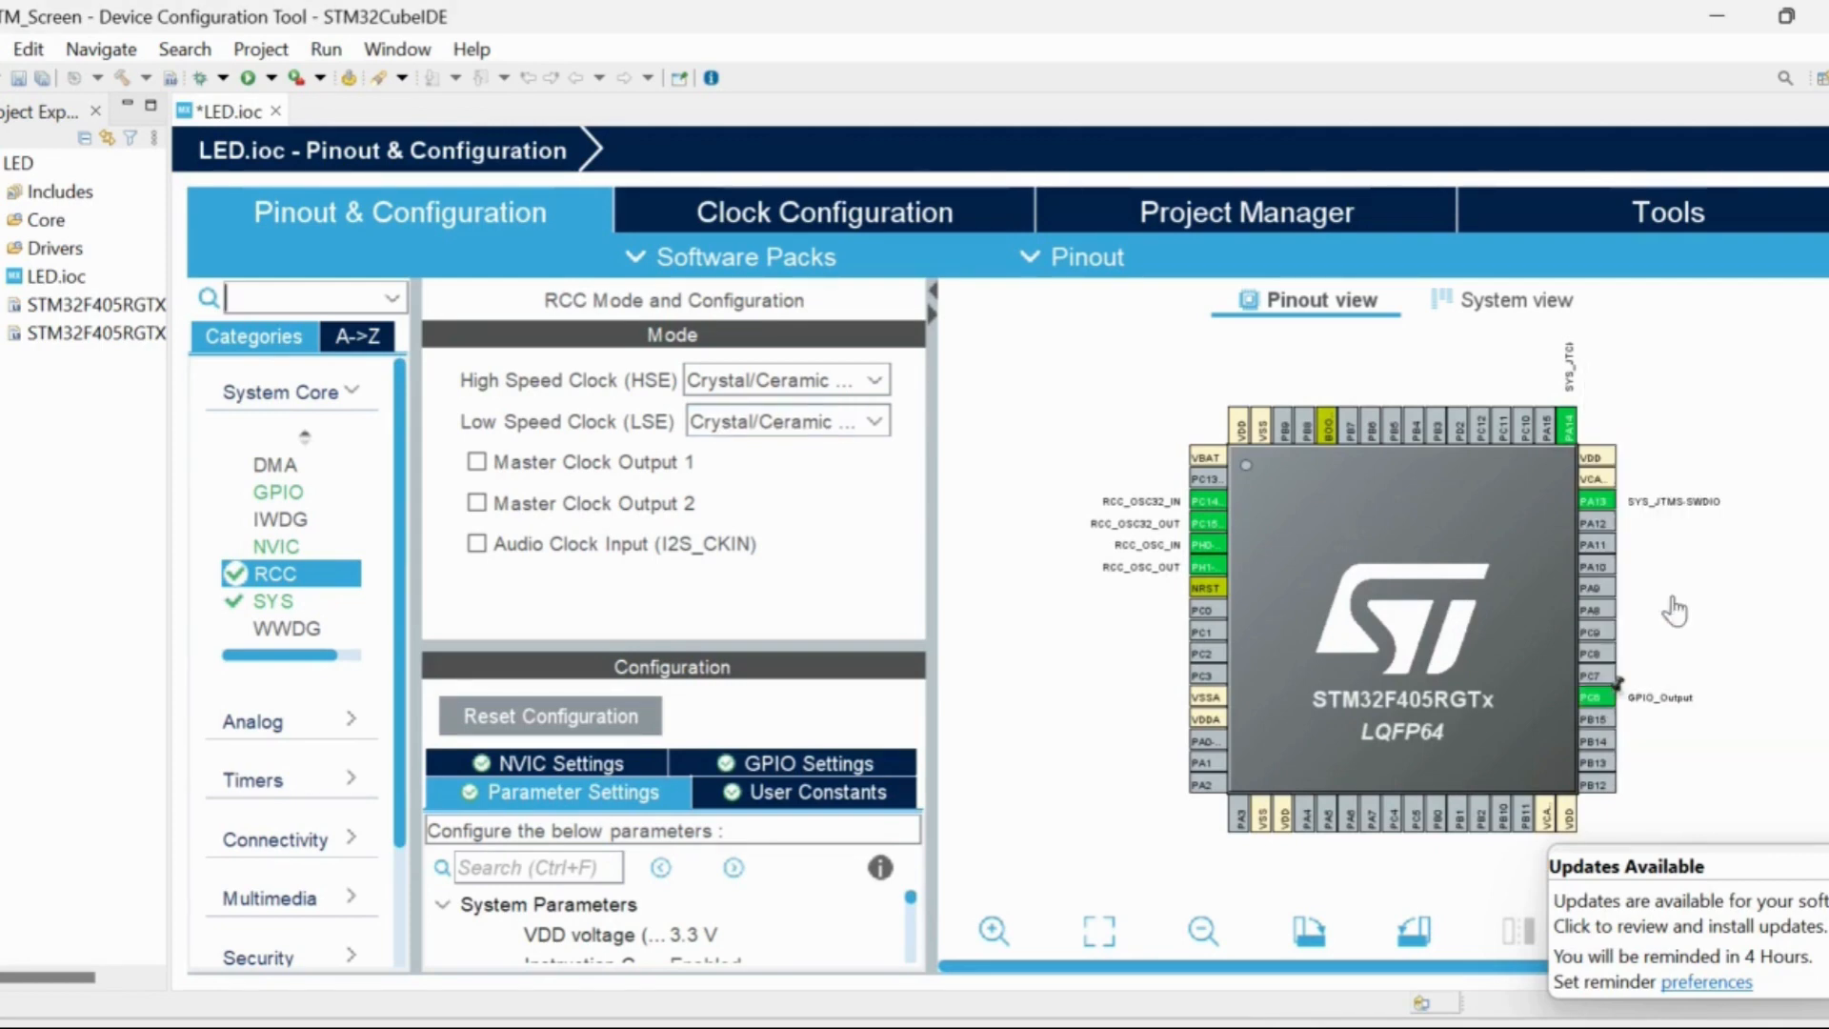
right_click(1600, 704)
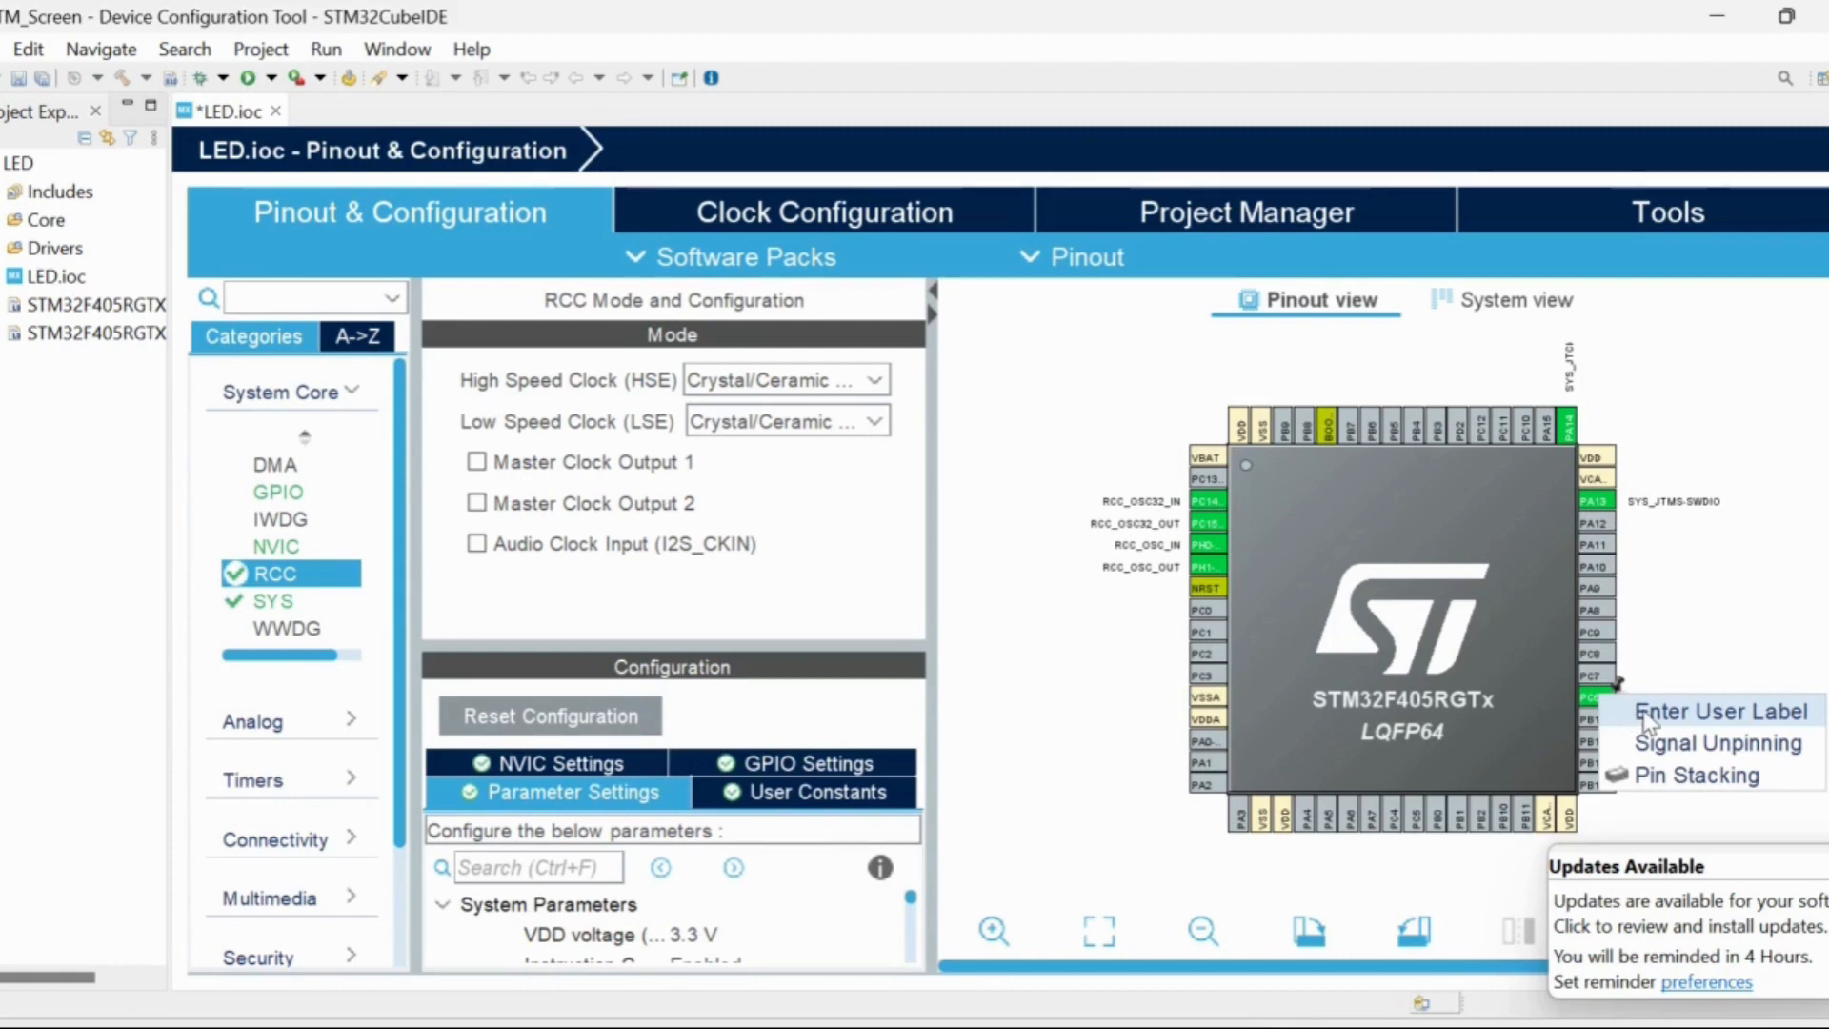
left_click(1645, 715)
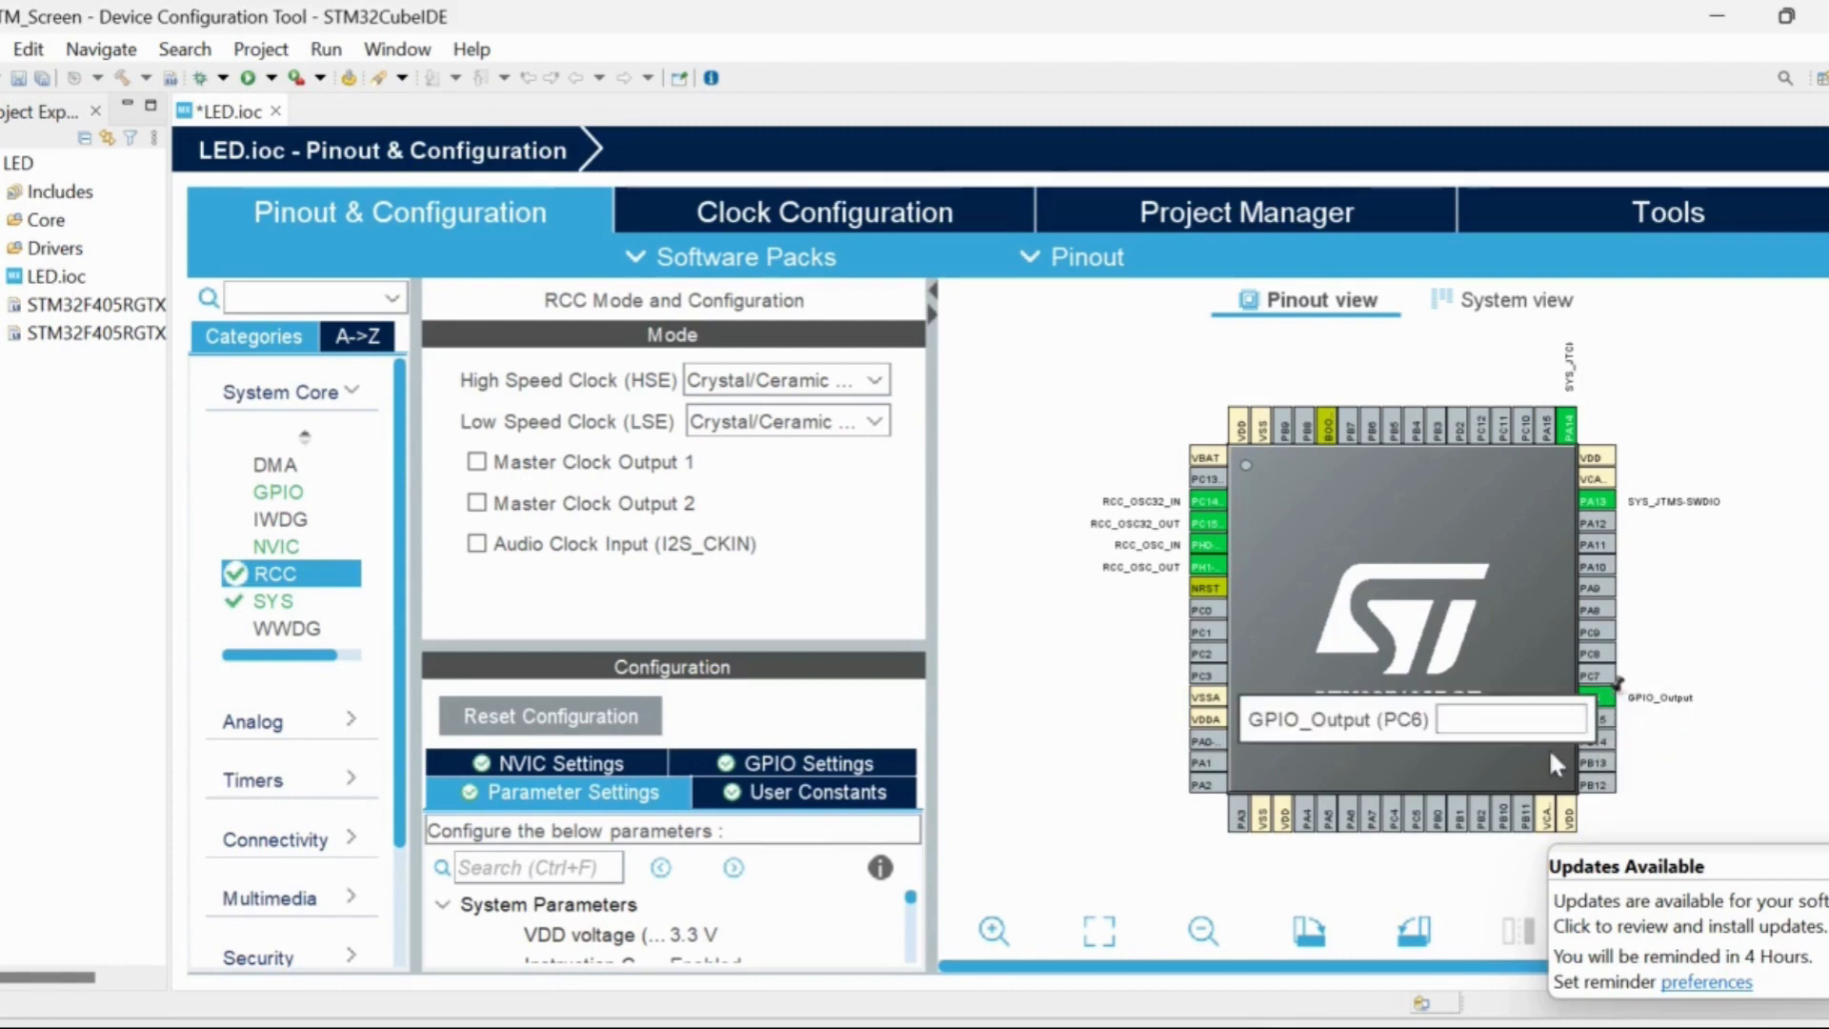
type("LED1")
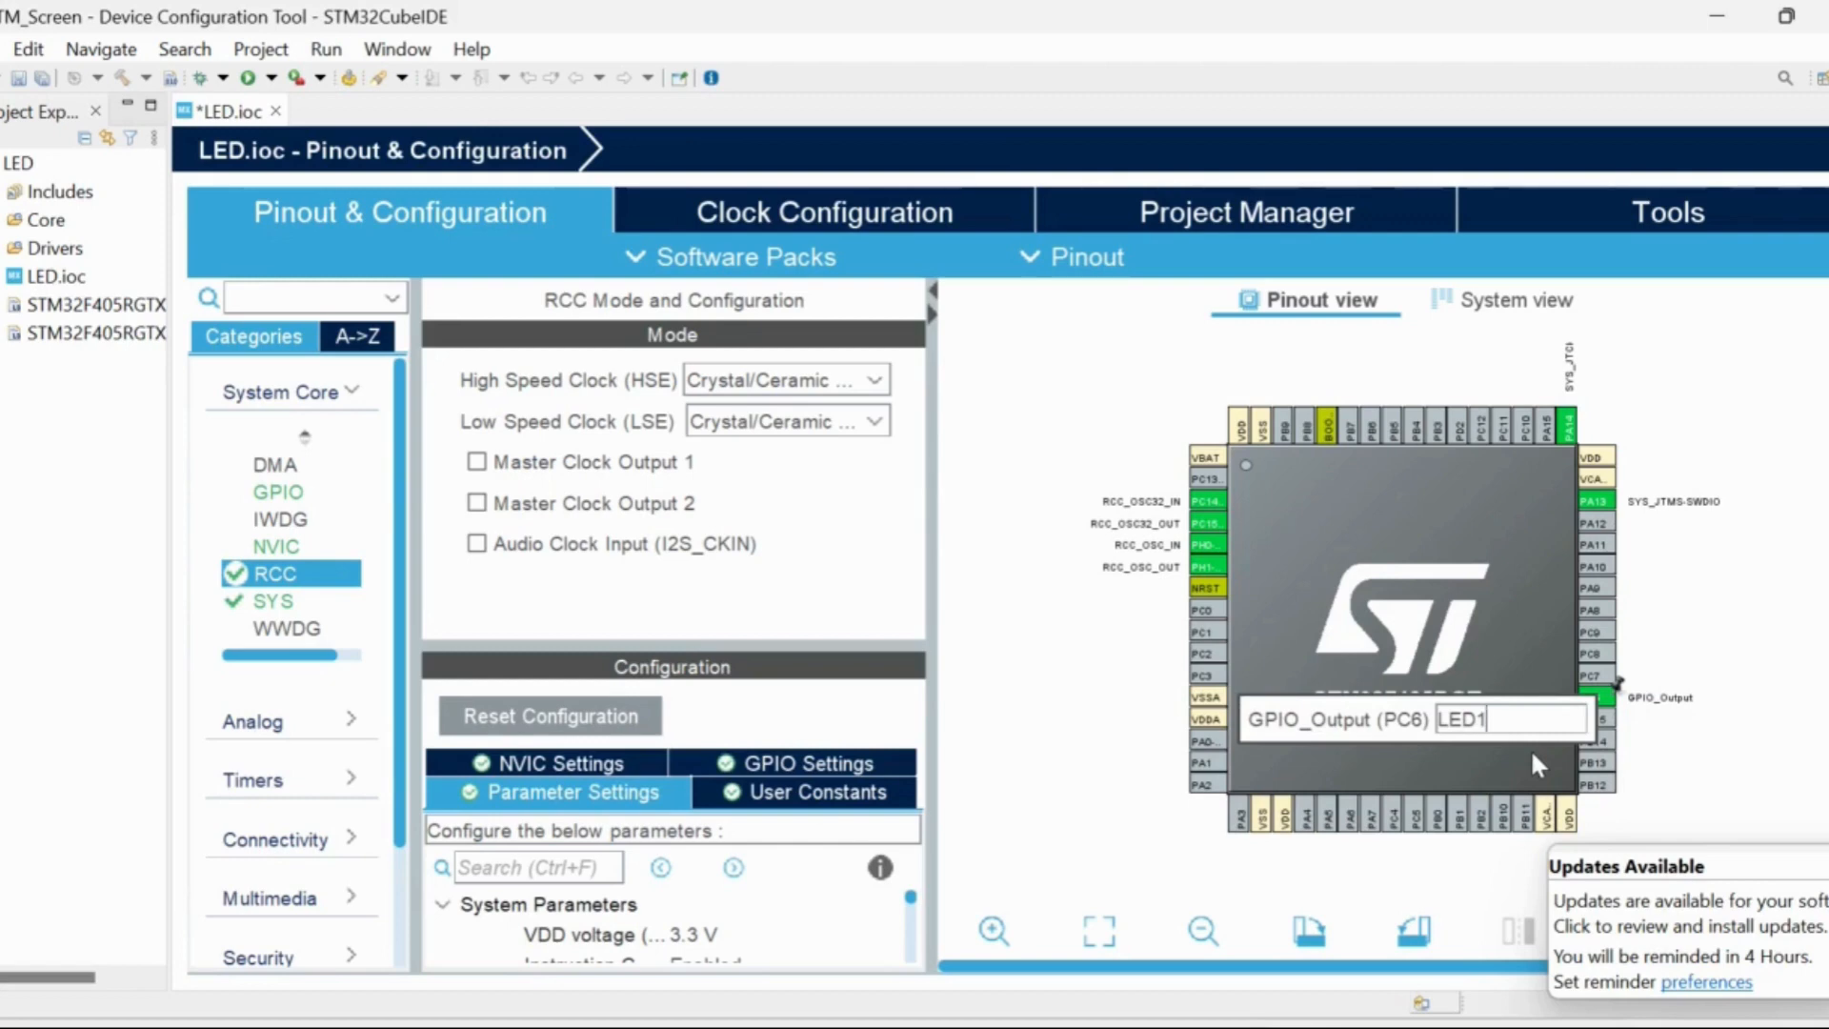
key("Return")
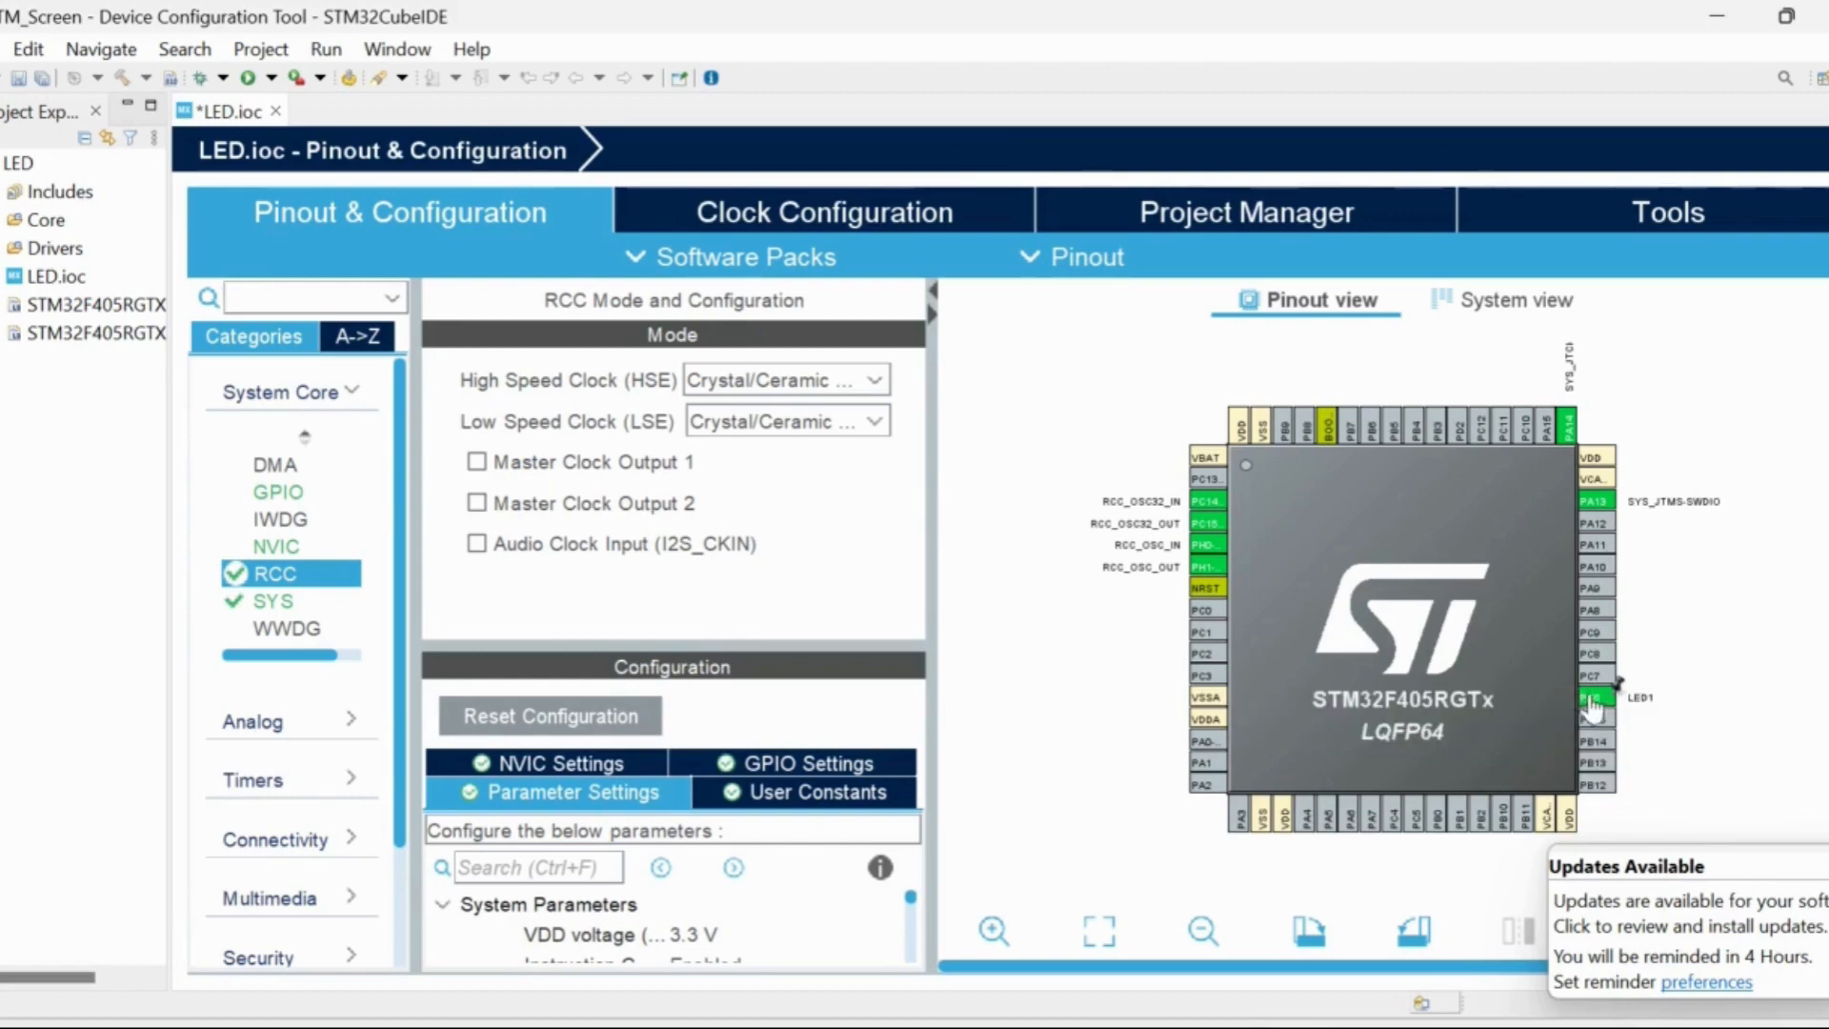
Open the clock configuration, save LED.ioc with code generation, and open the associated C/C++ perspective
mouse_move(1594, 701)
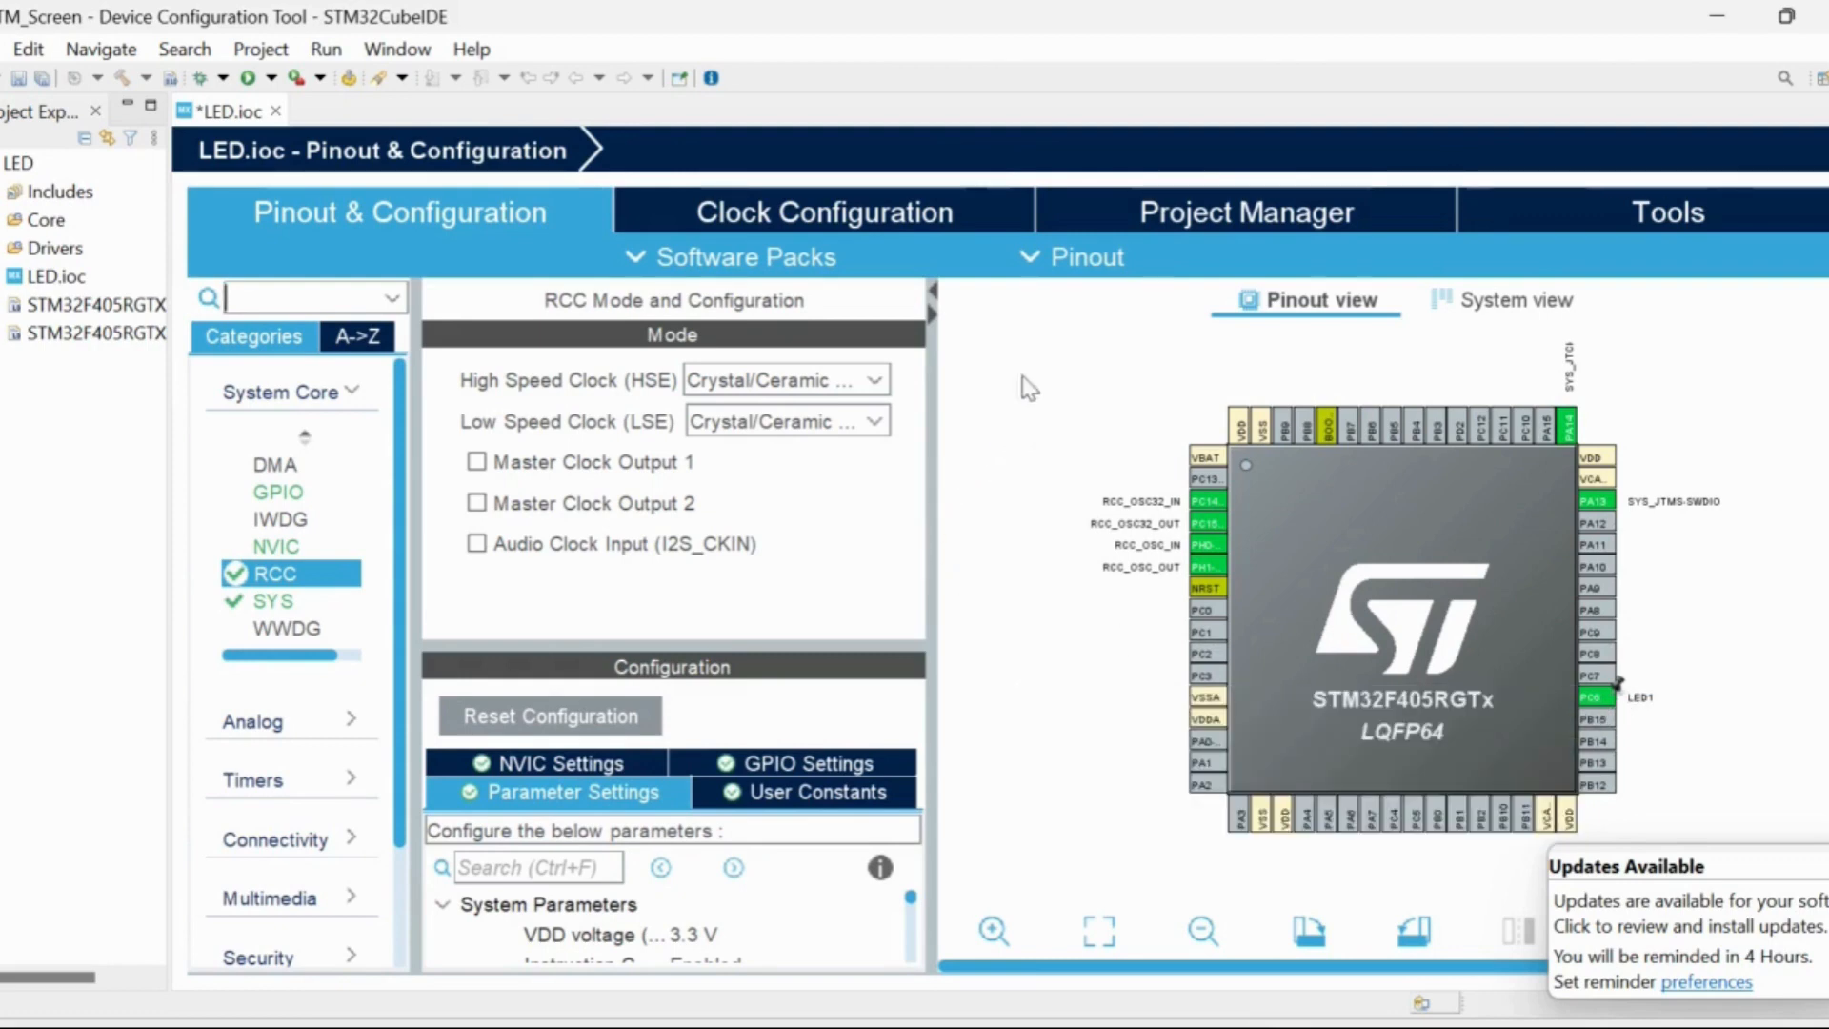
left_click(836, 212)
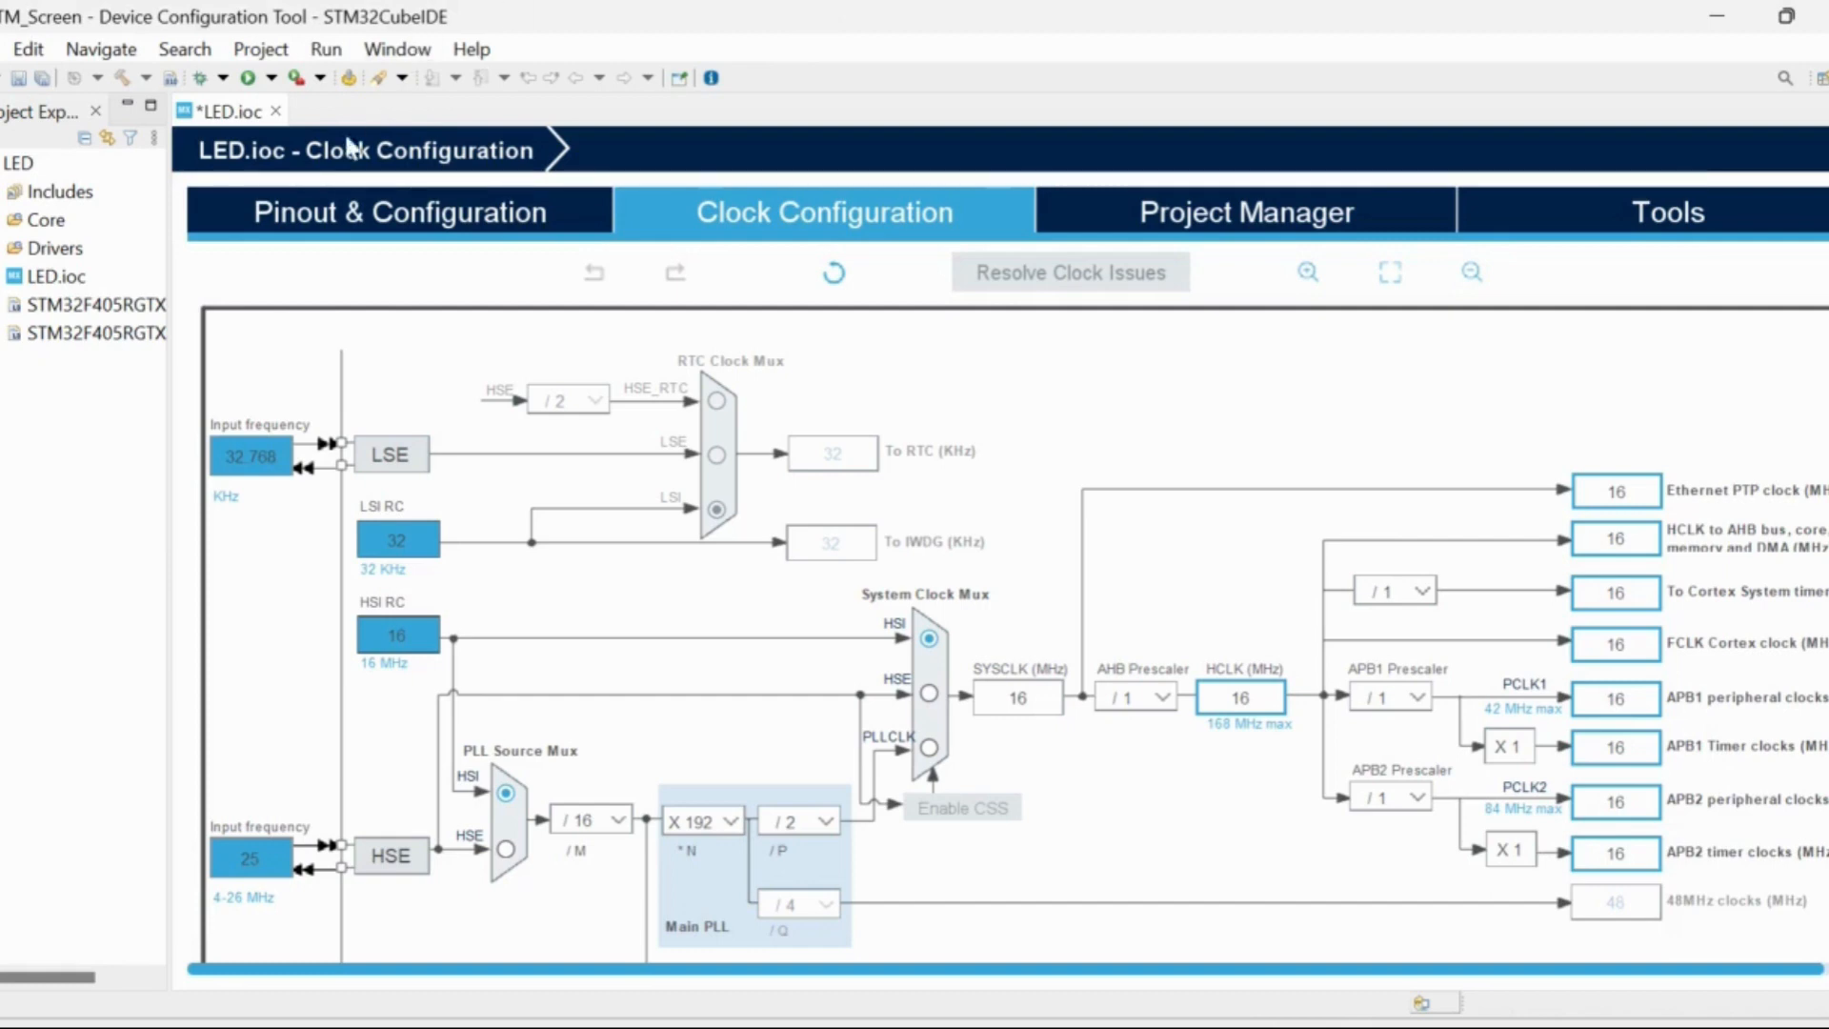
left_click(18, 79)
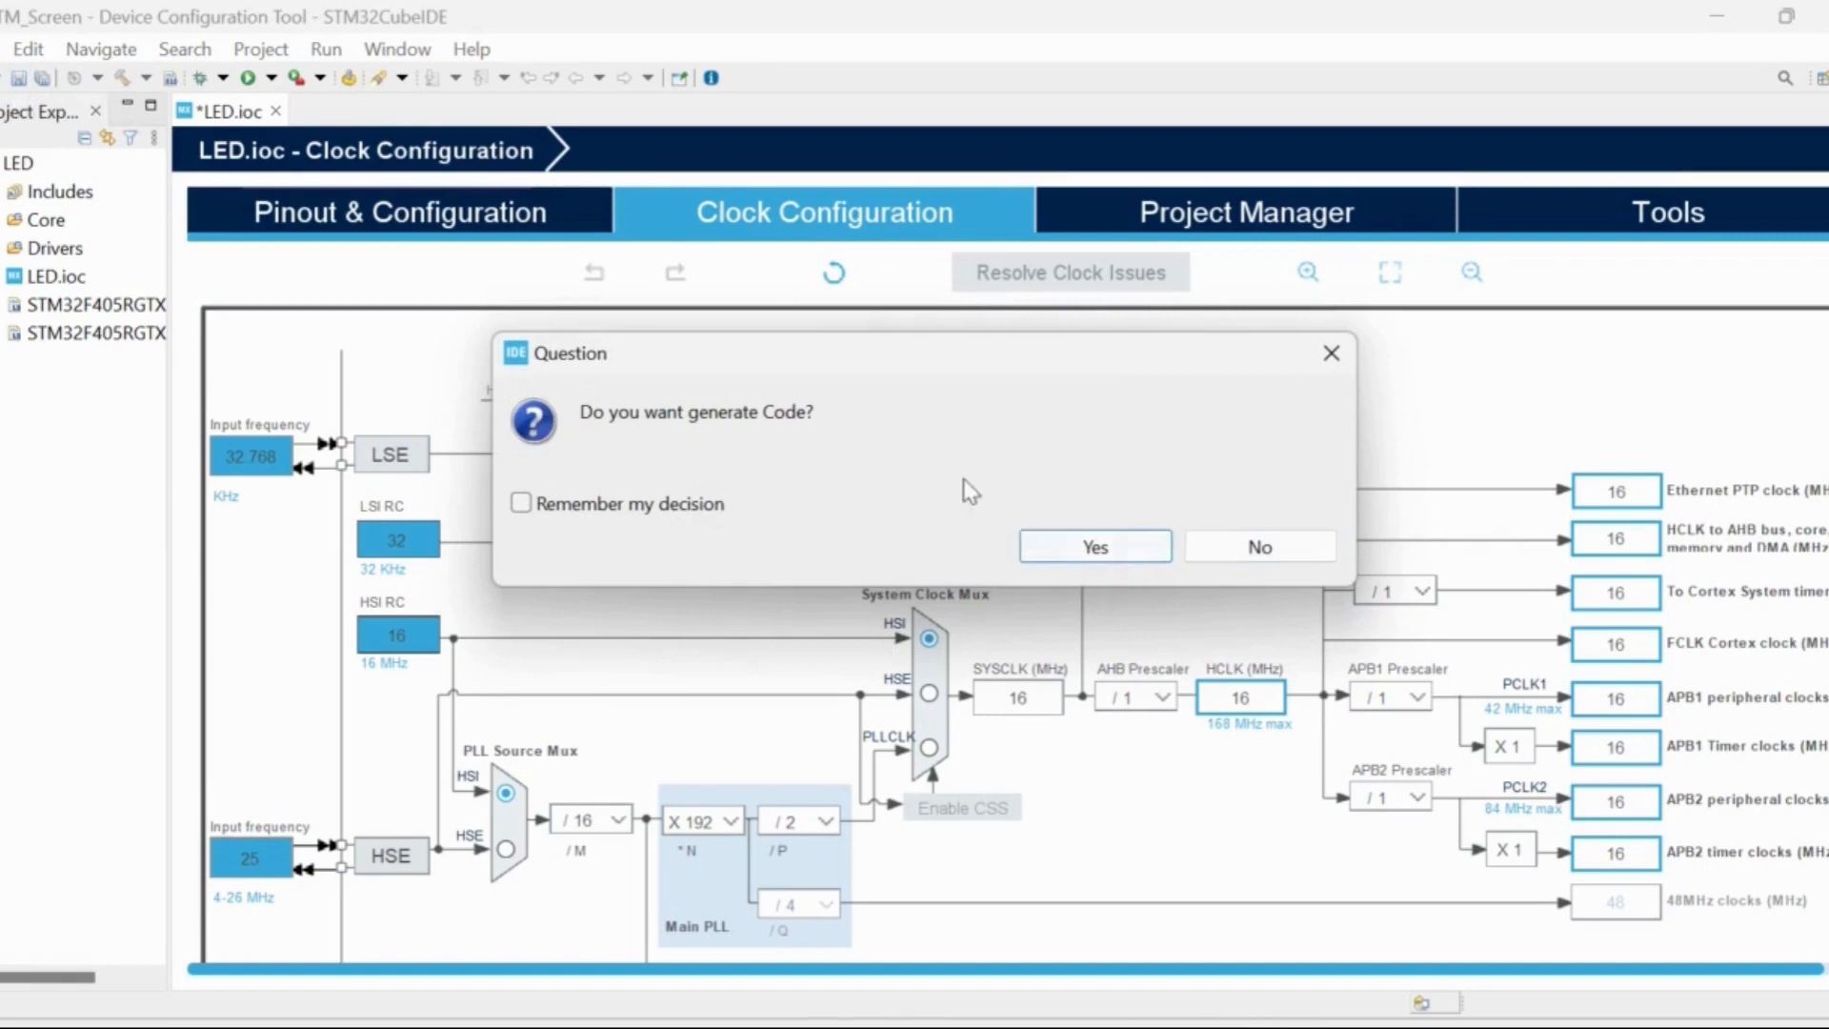
left_click(1095, 548)
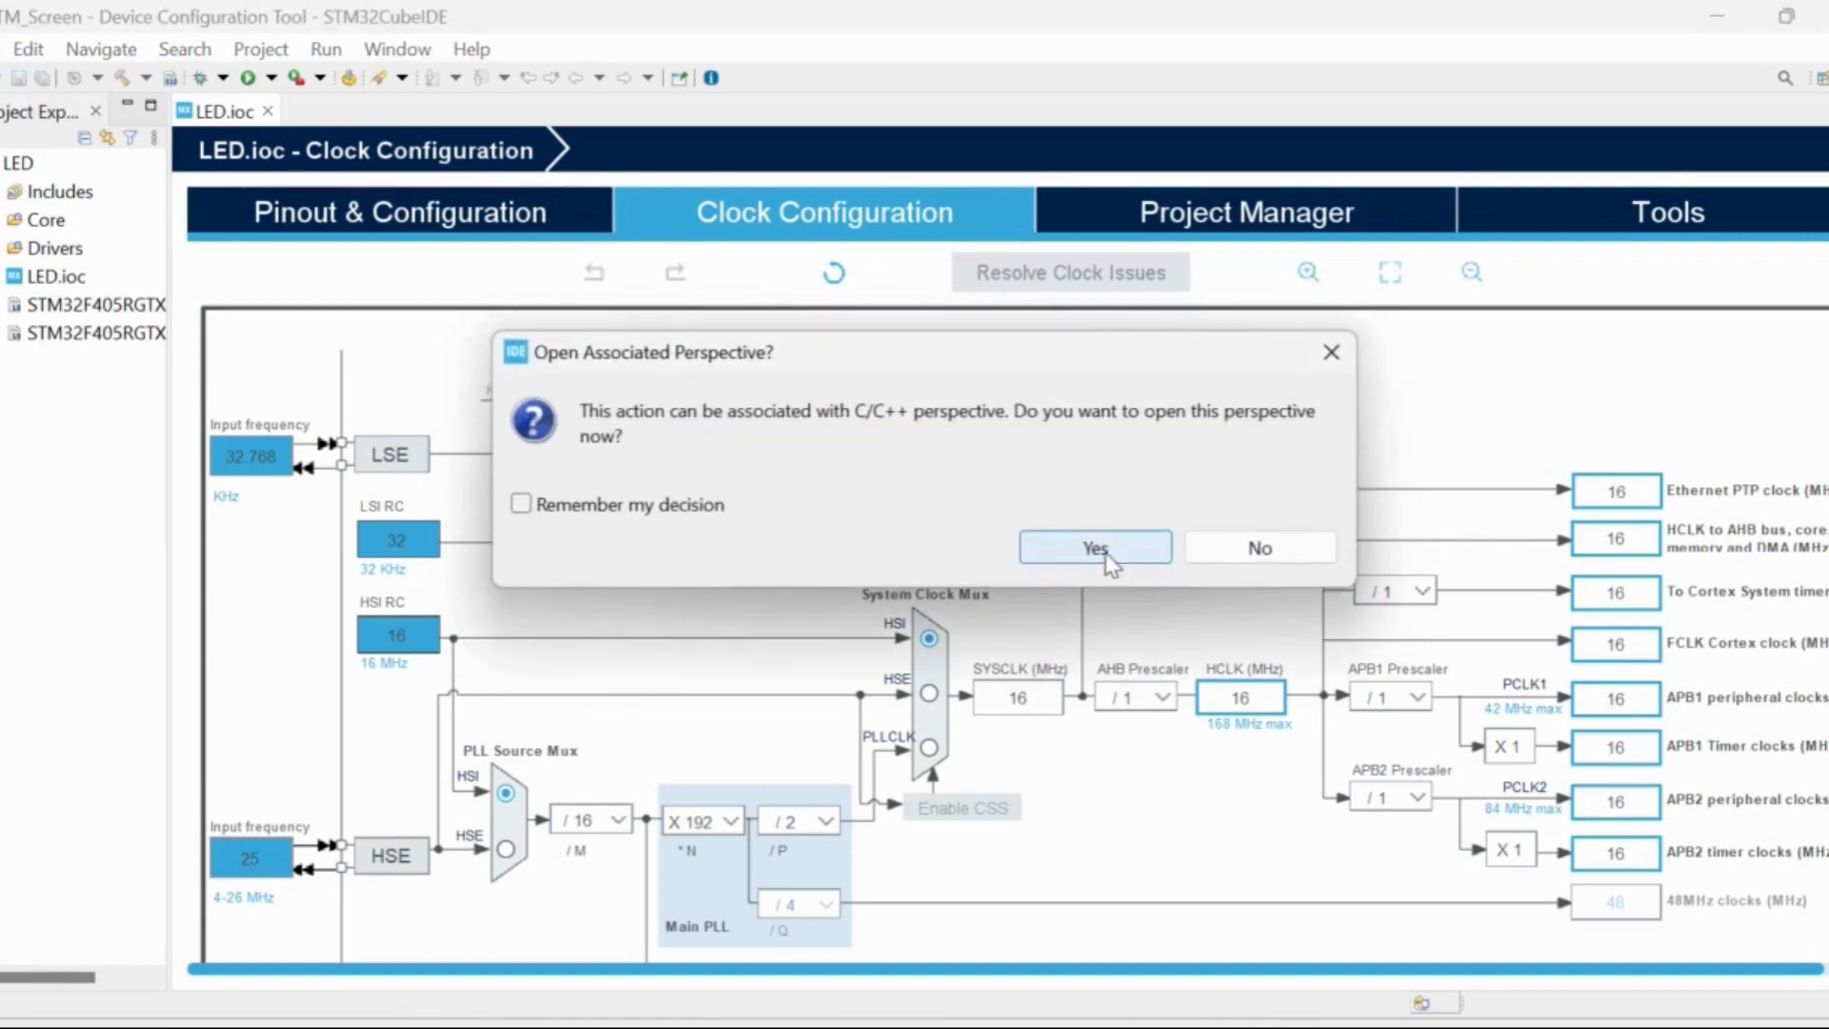
left_click(1106, 556)
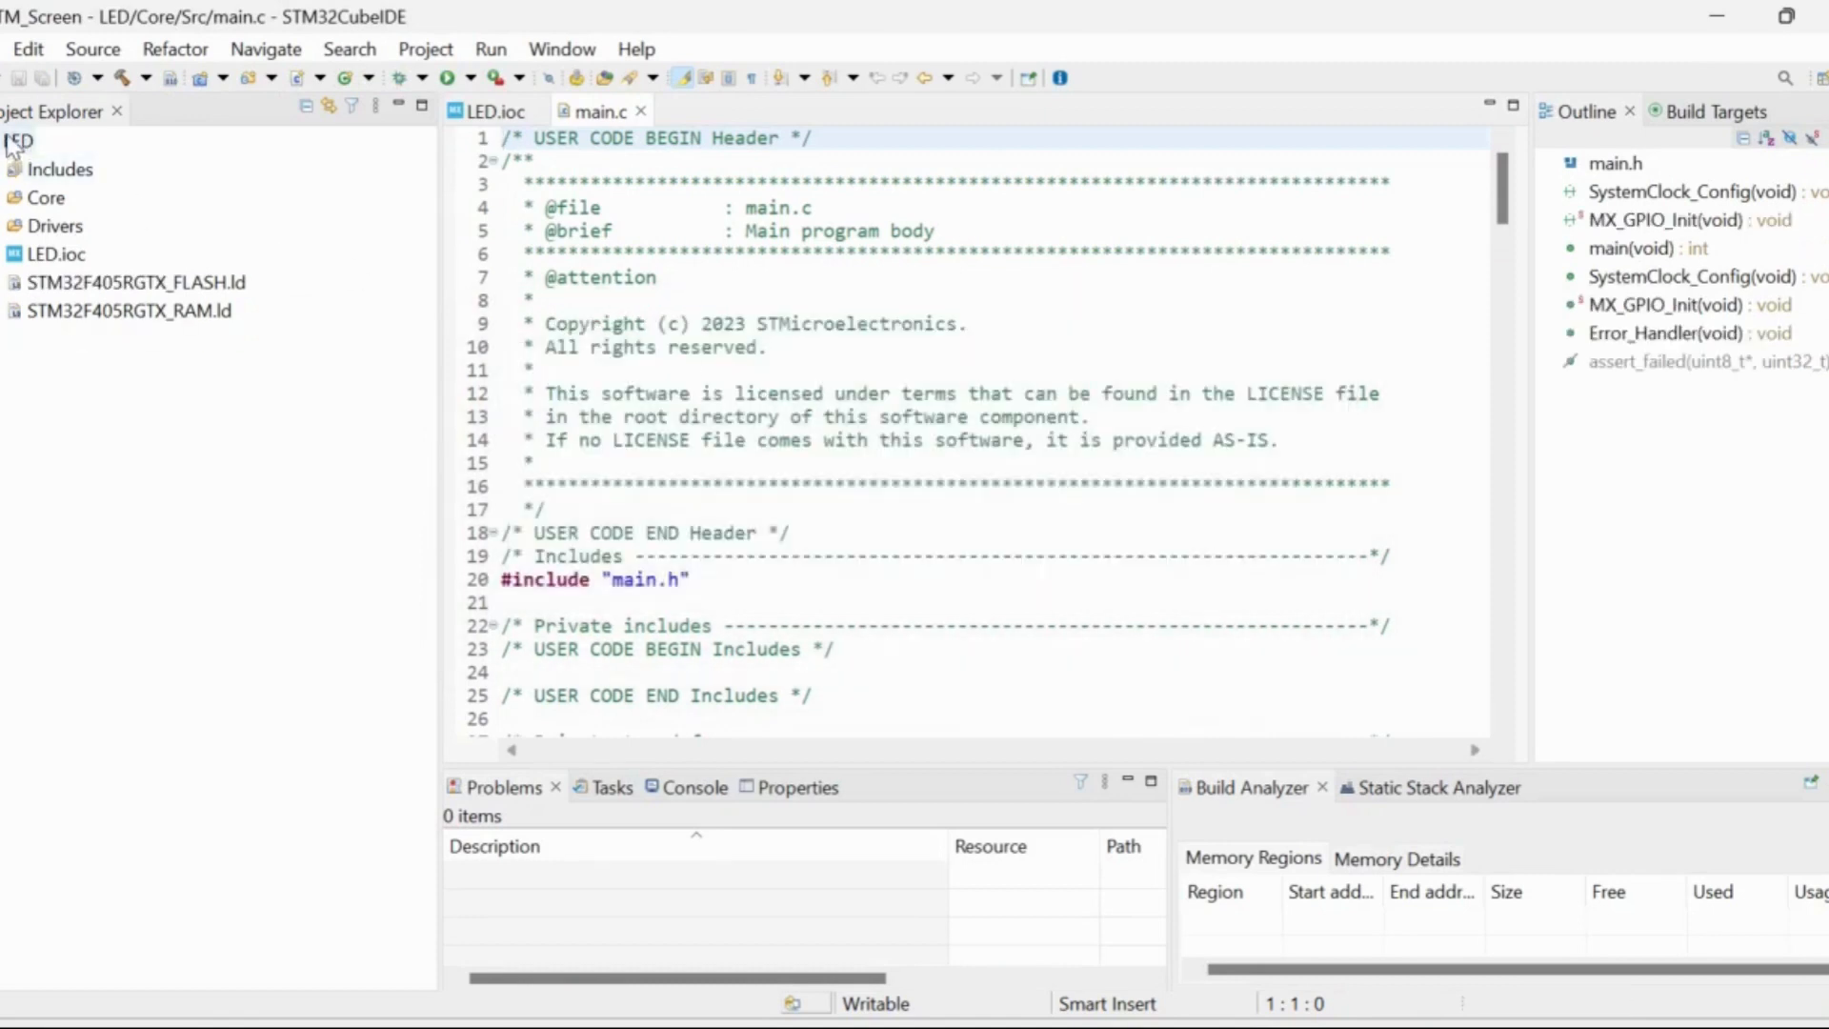
Expand the Core folder and examine the generated main.c code, including the main function, its while loop and the system clock configuration
double_click(57, 198)
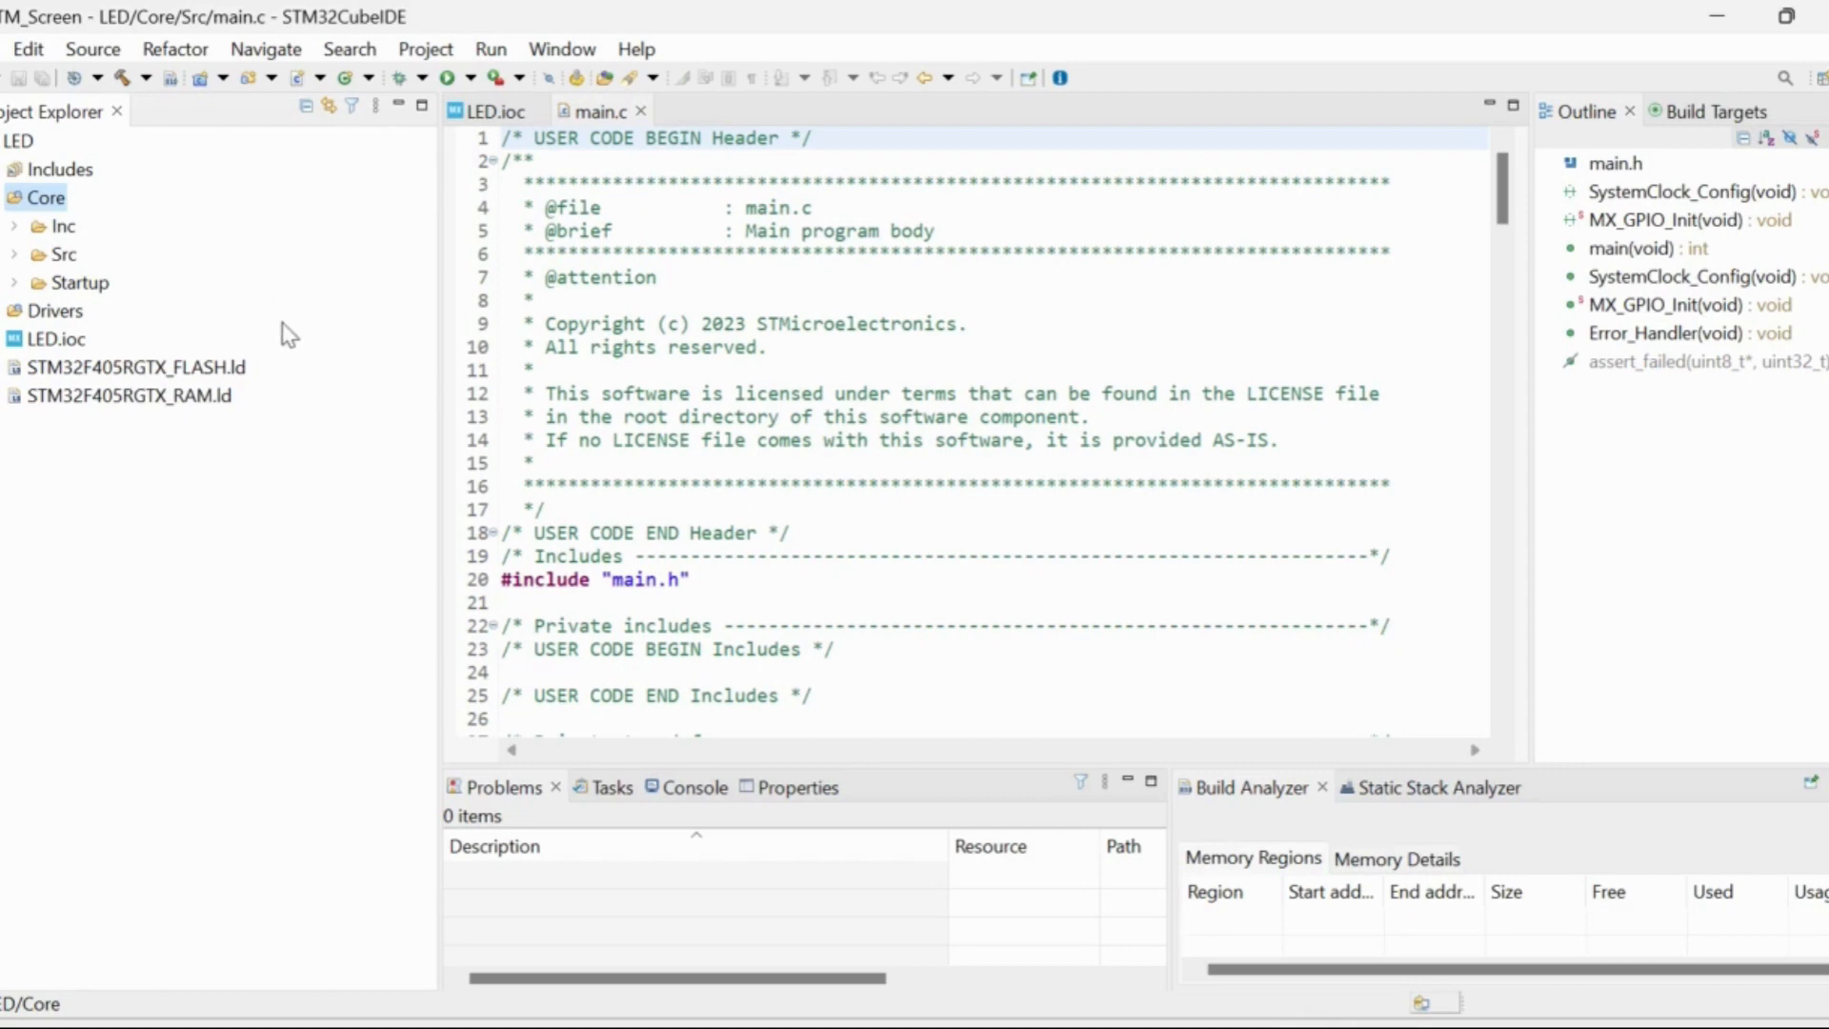
scroll(745, 472, "down", 14)
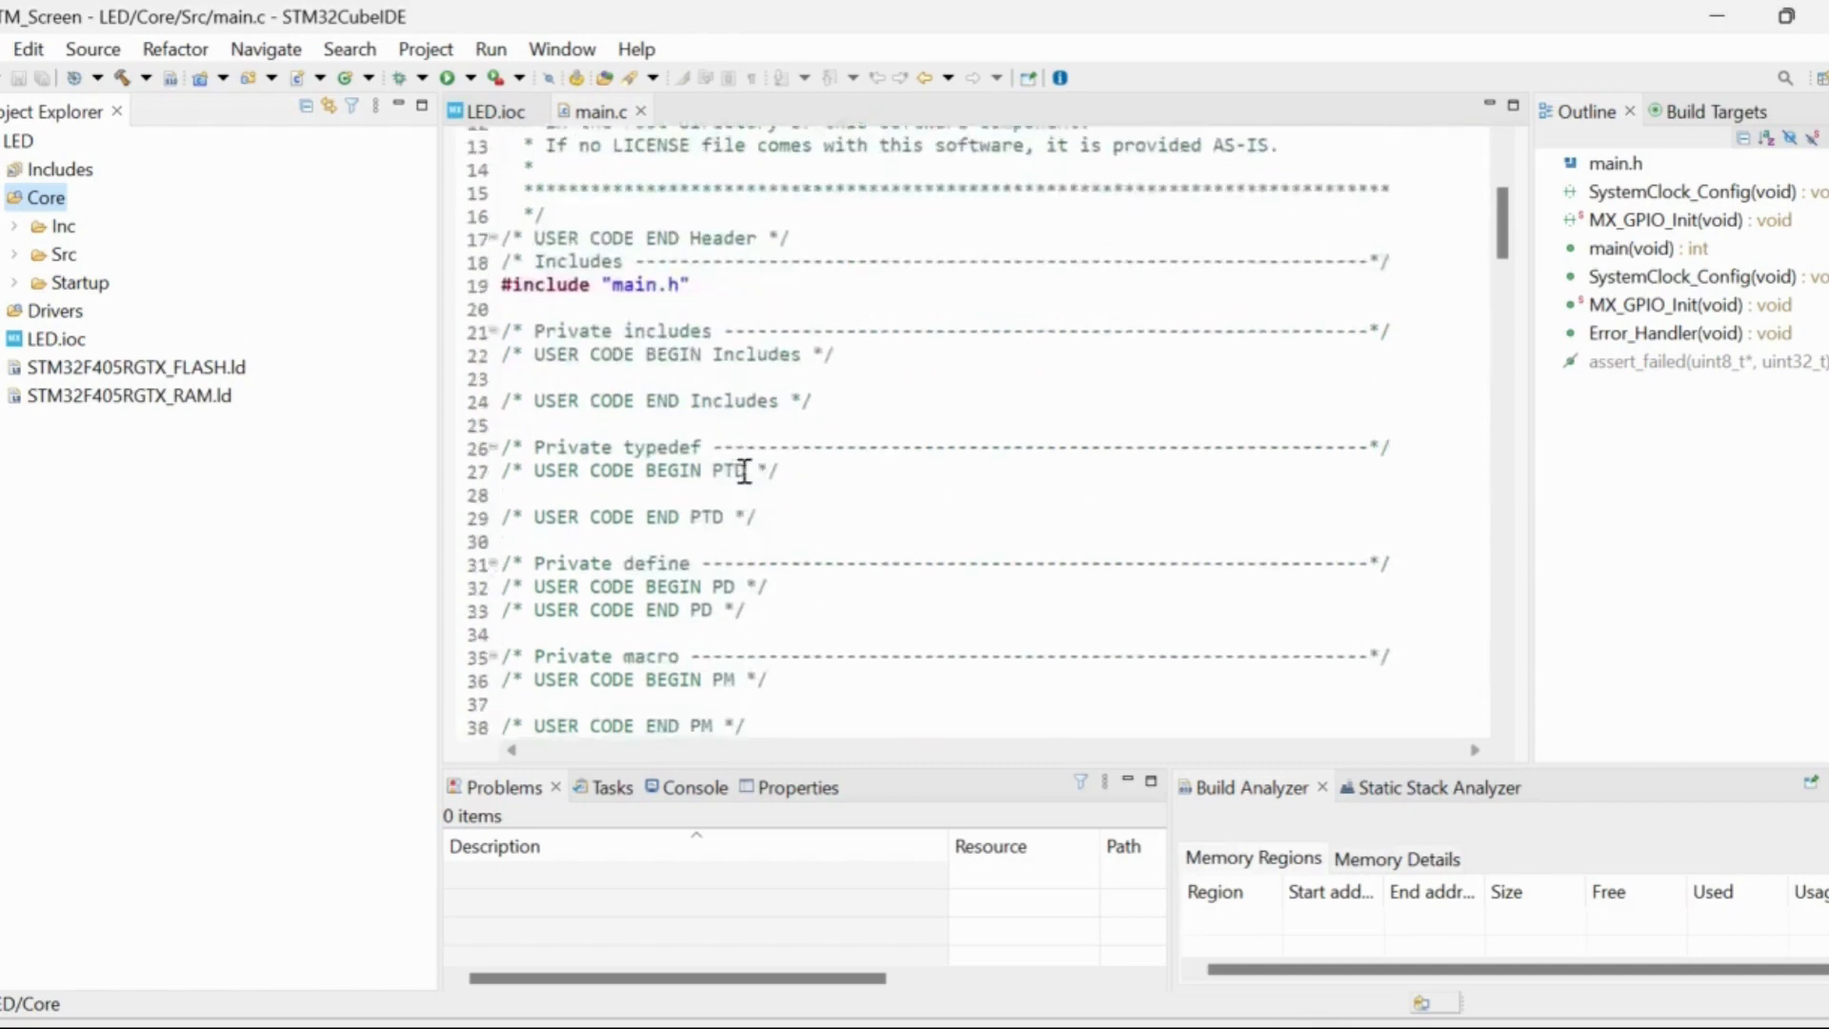
scroll(745, 472, "down", 6)
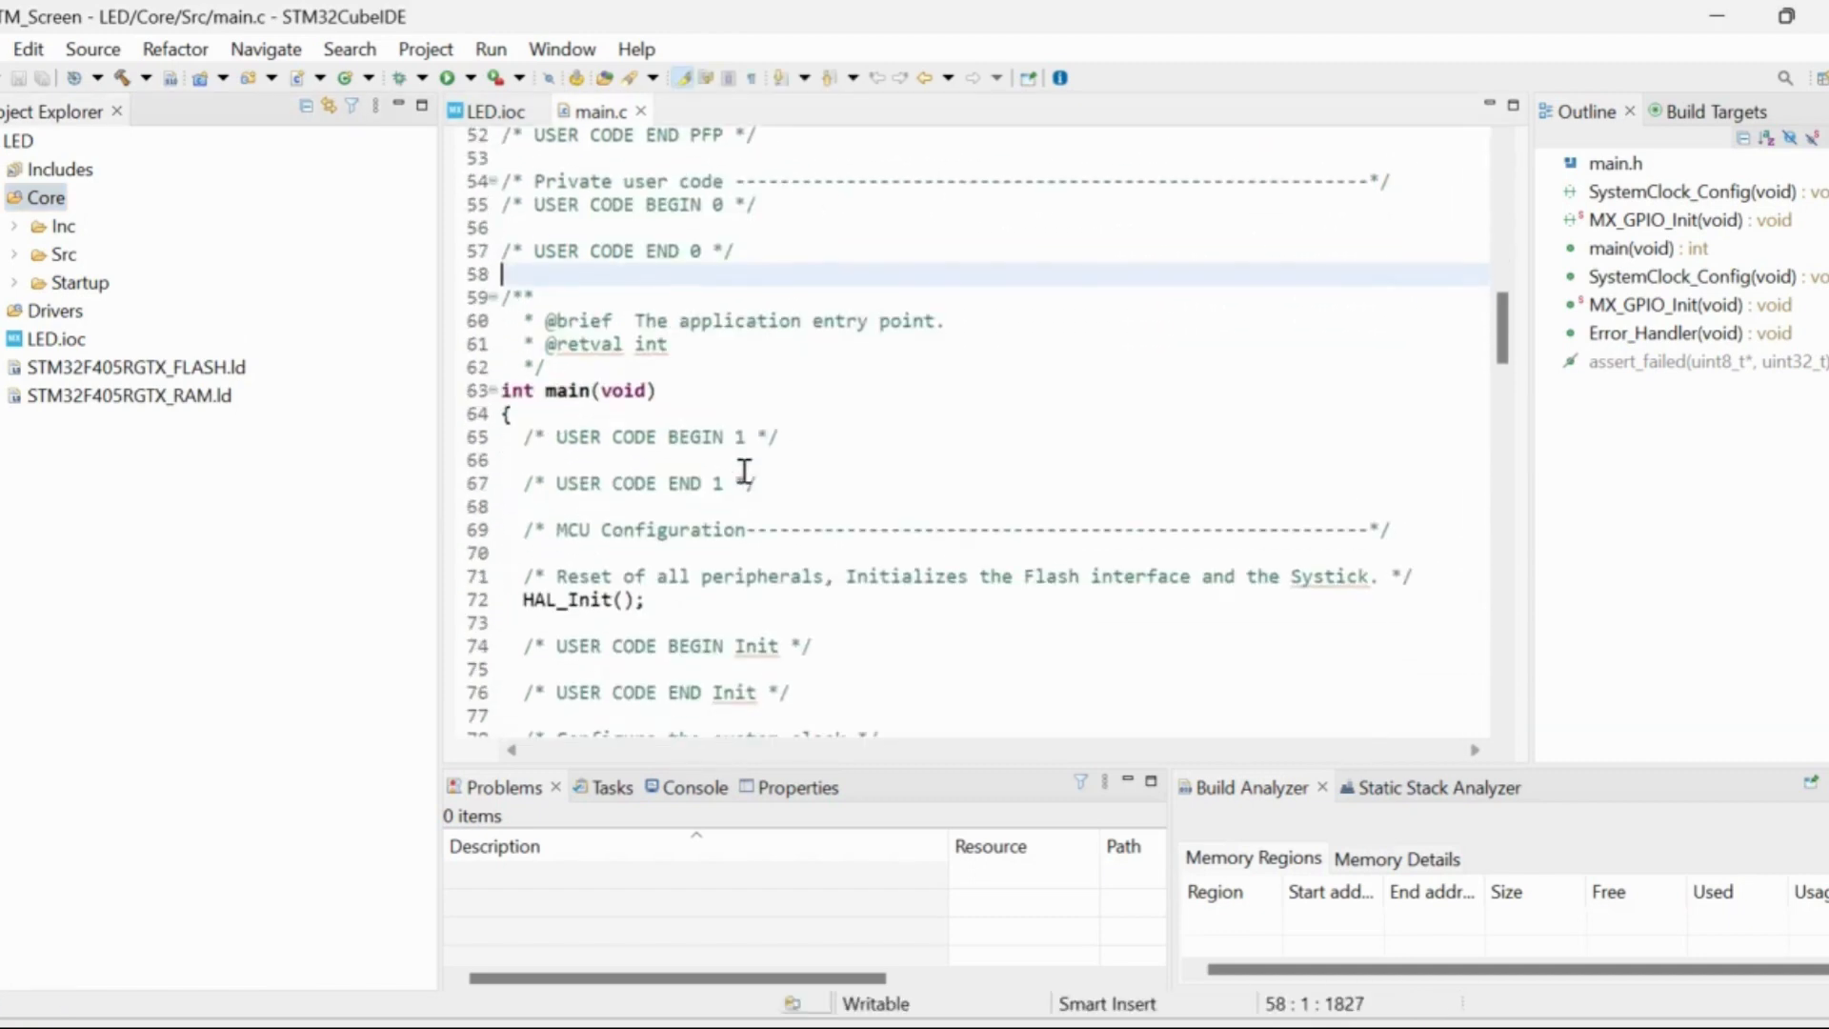
scroll(702, 404, "down", 17)
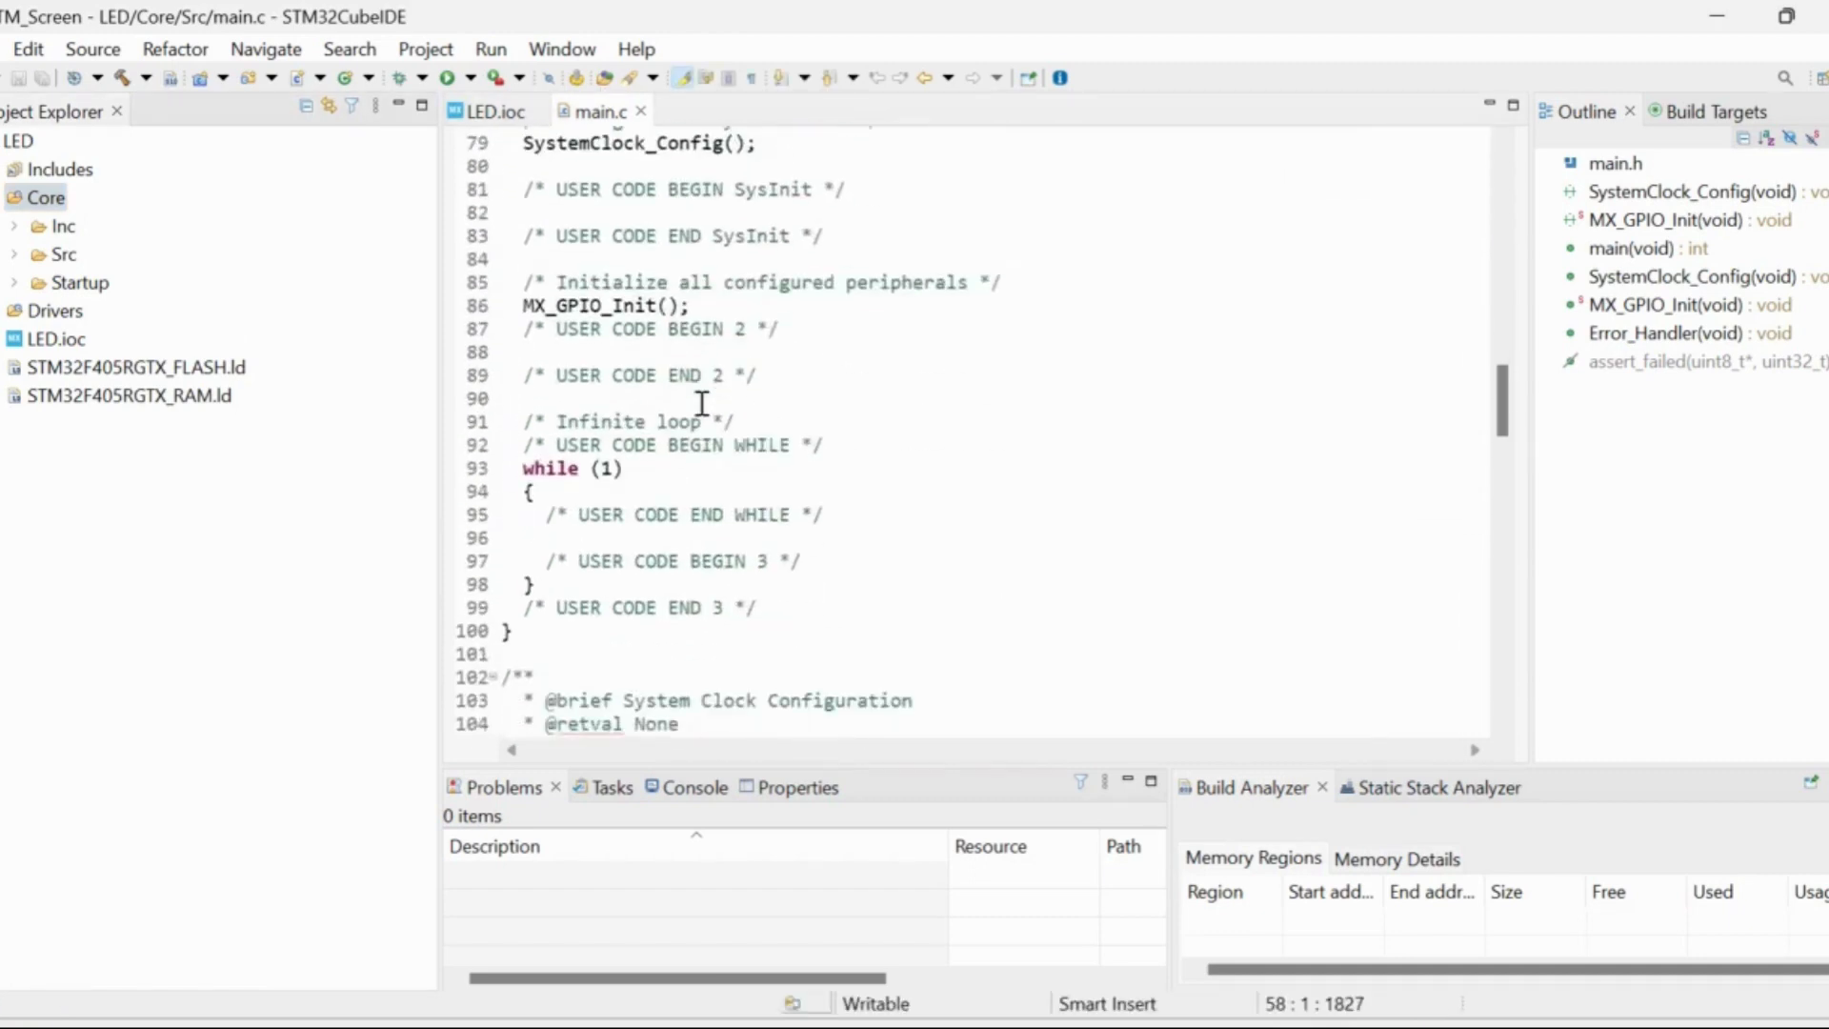
scroll(702, 404, "down", 1)
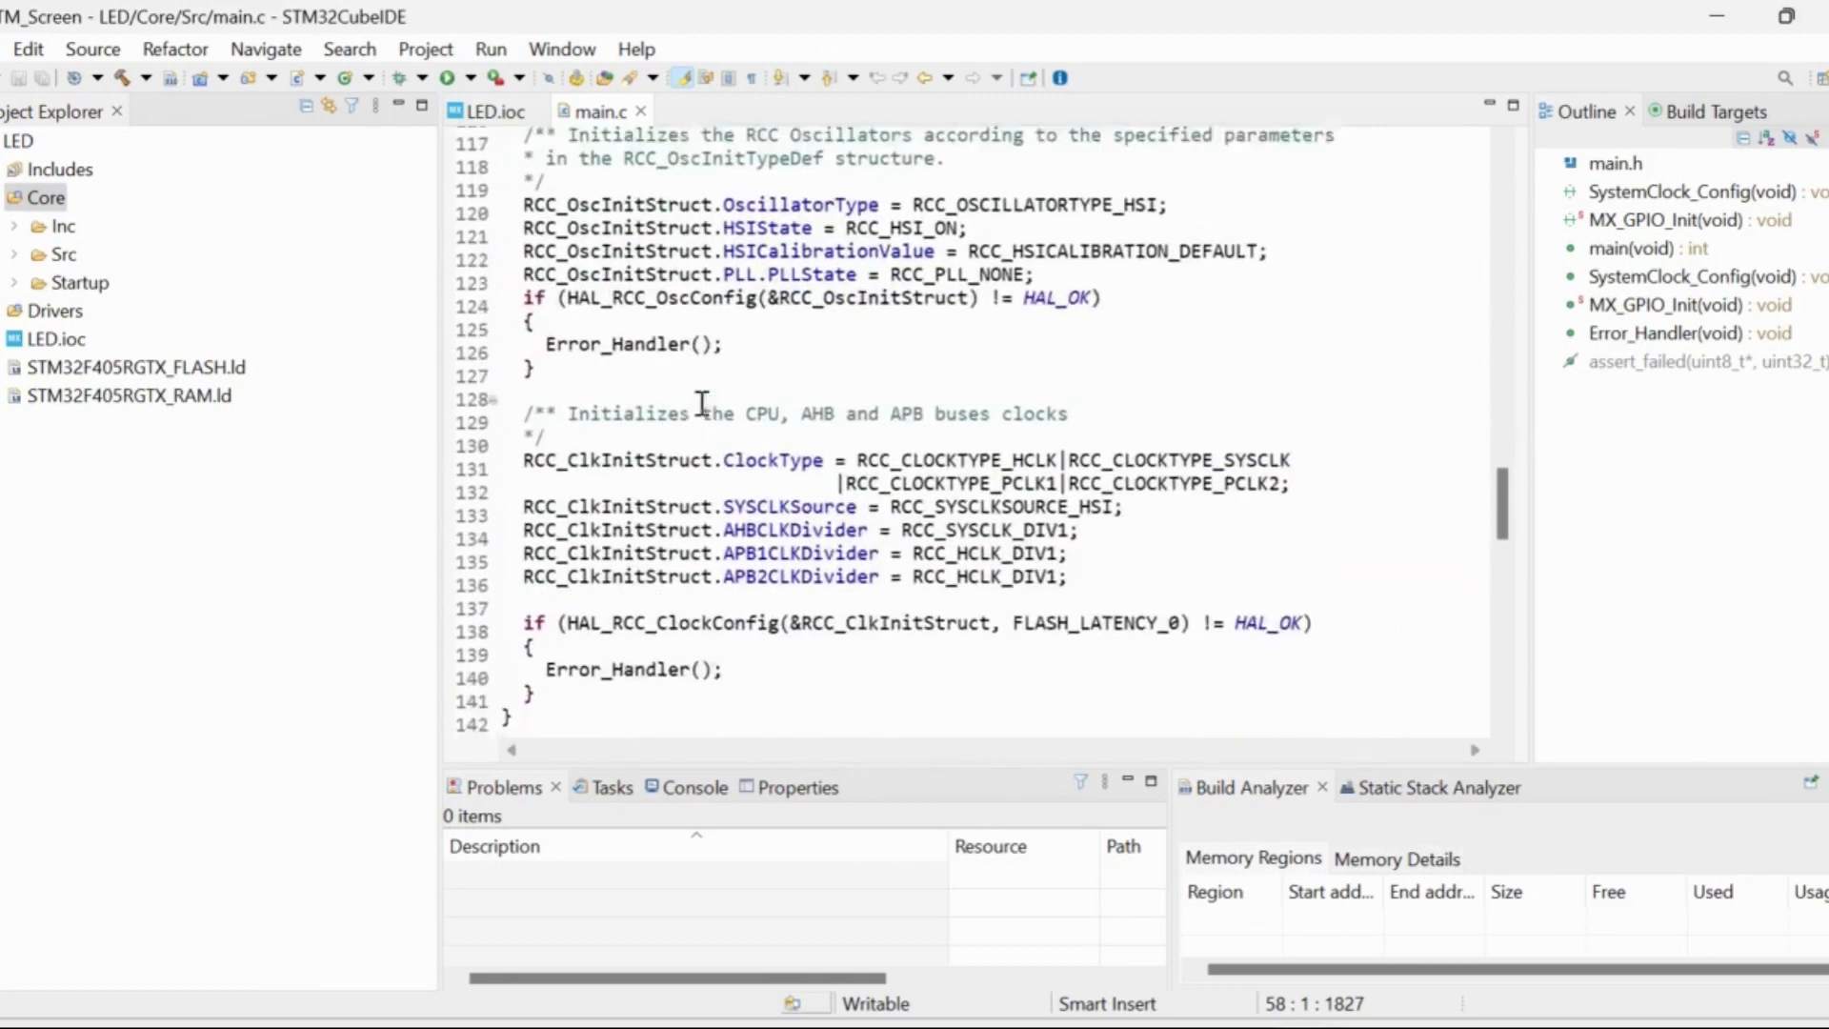
scroll(701, 403, "up", 13)
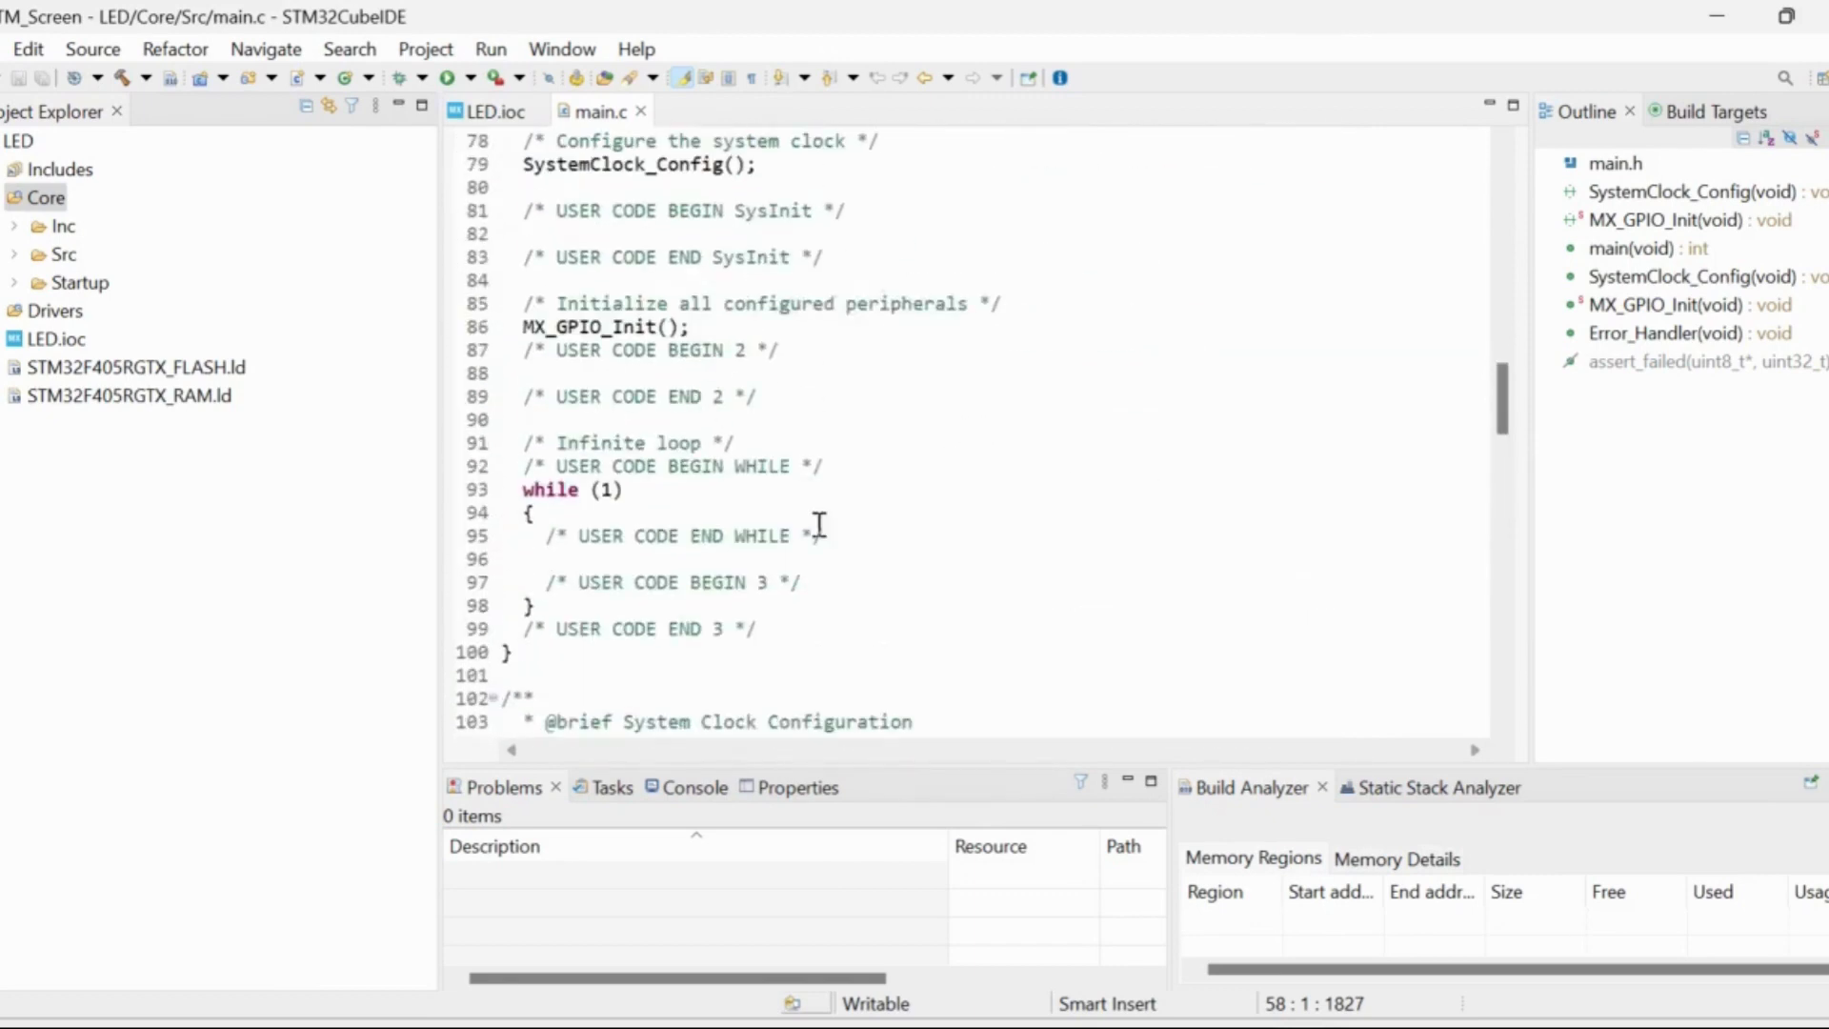
scroll(824, 581, "down", 2)
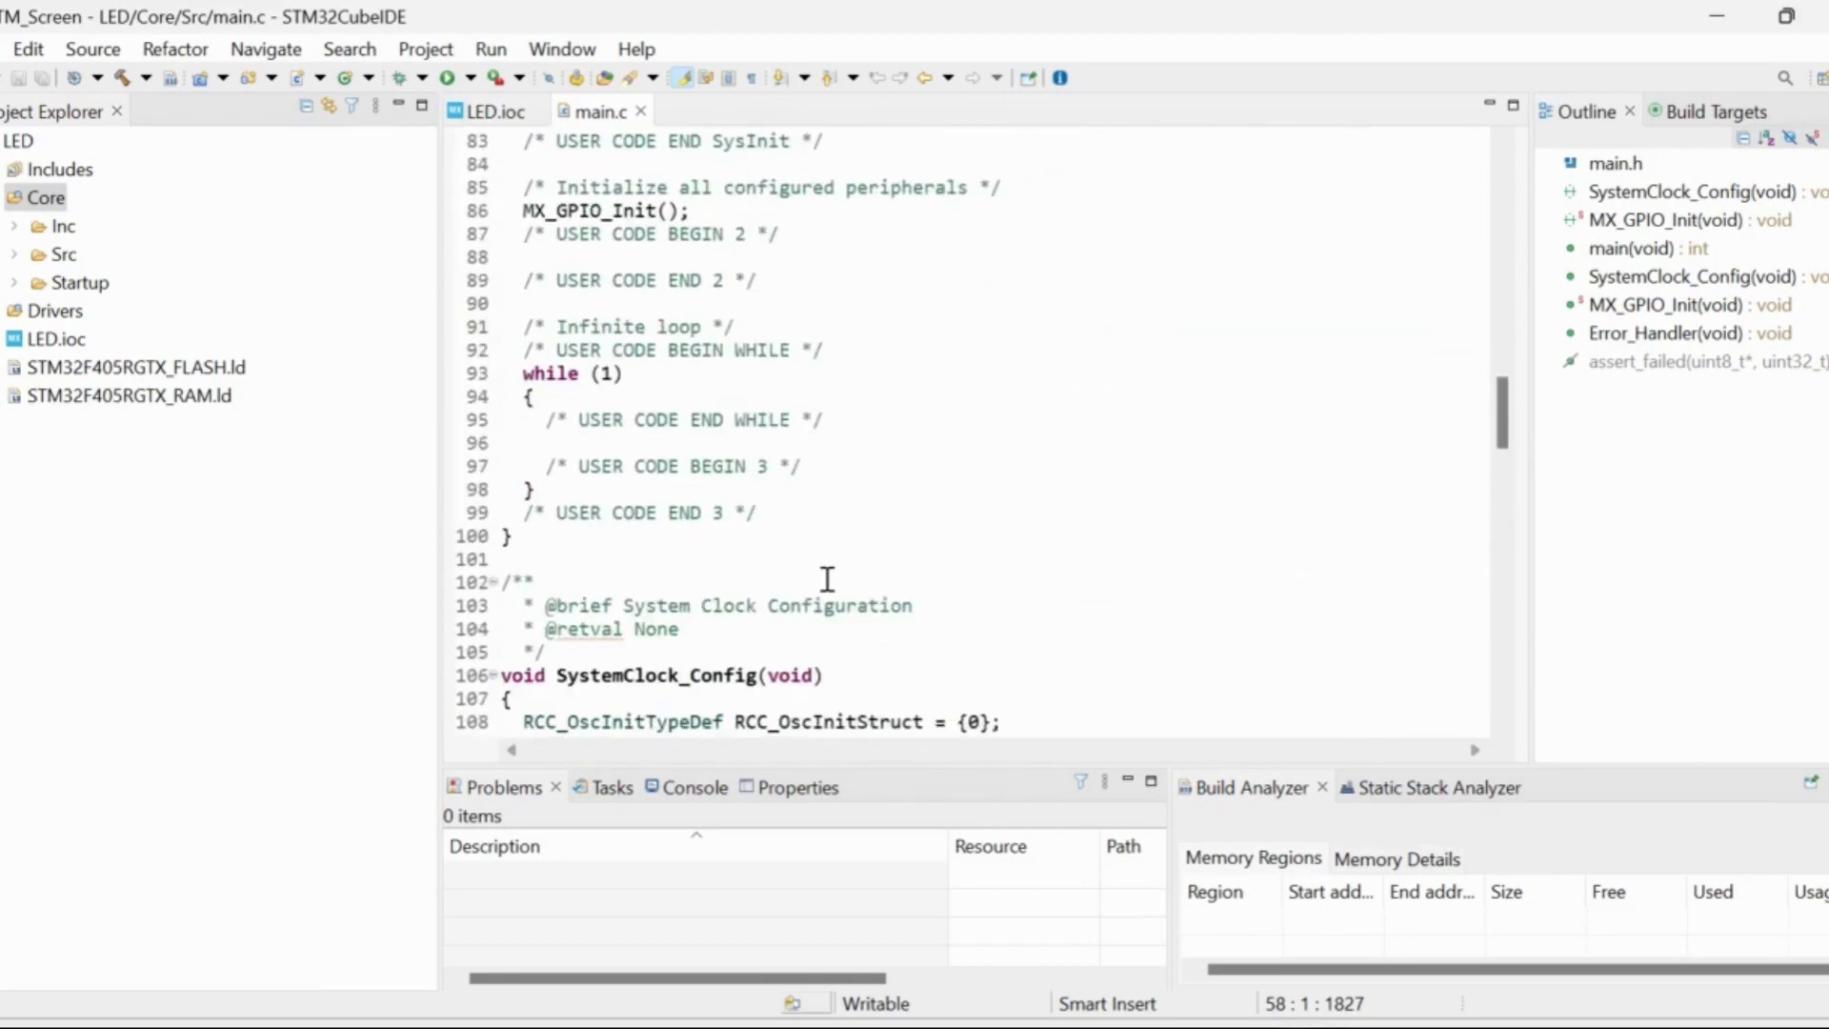
left_click(628, 256)
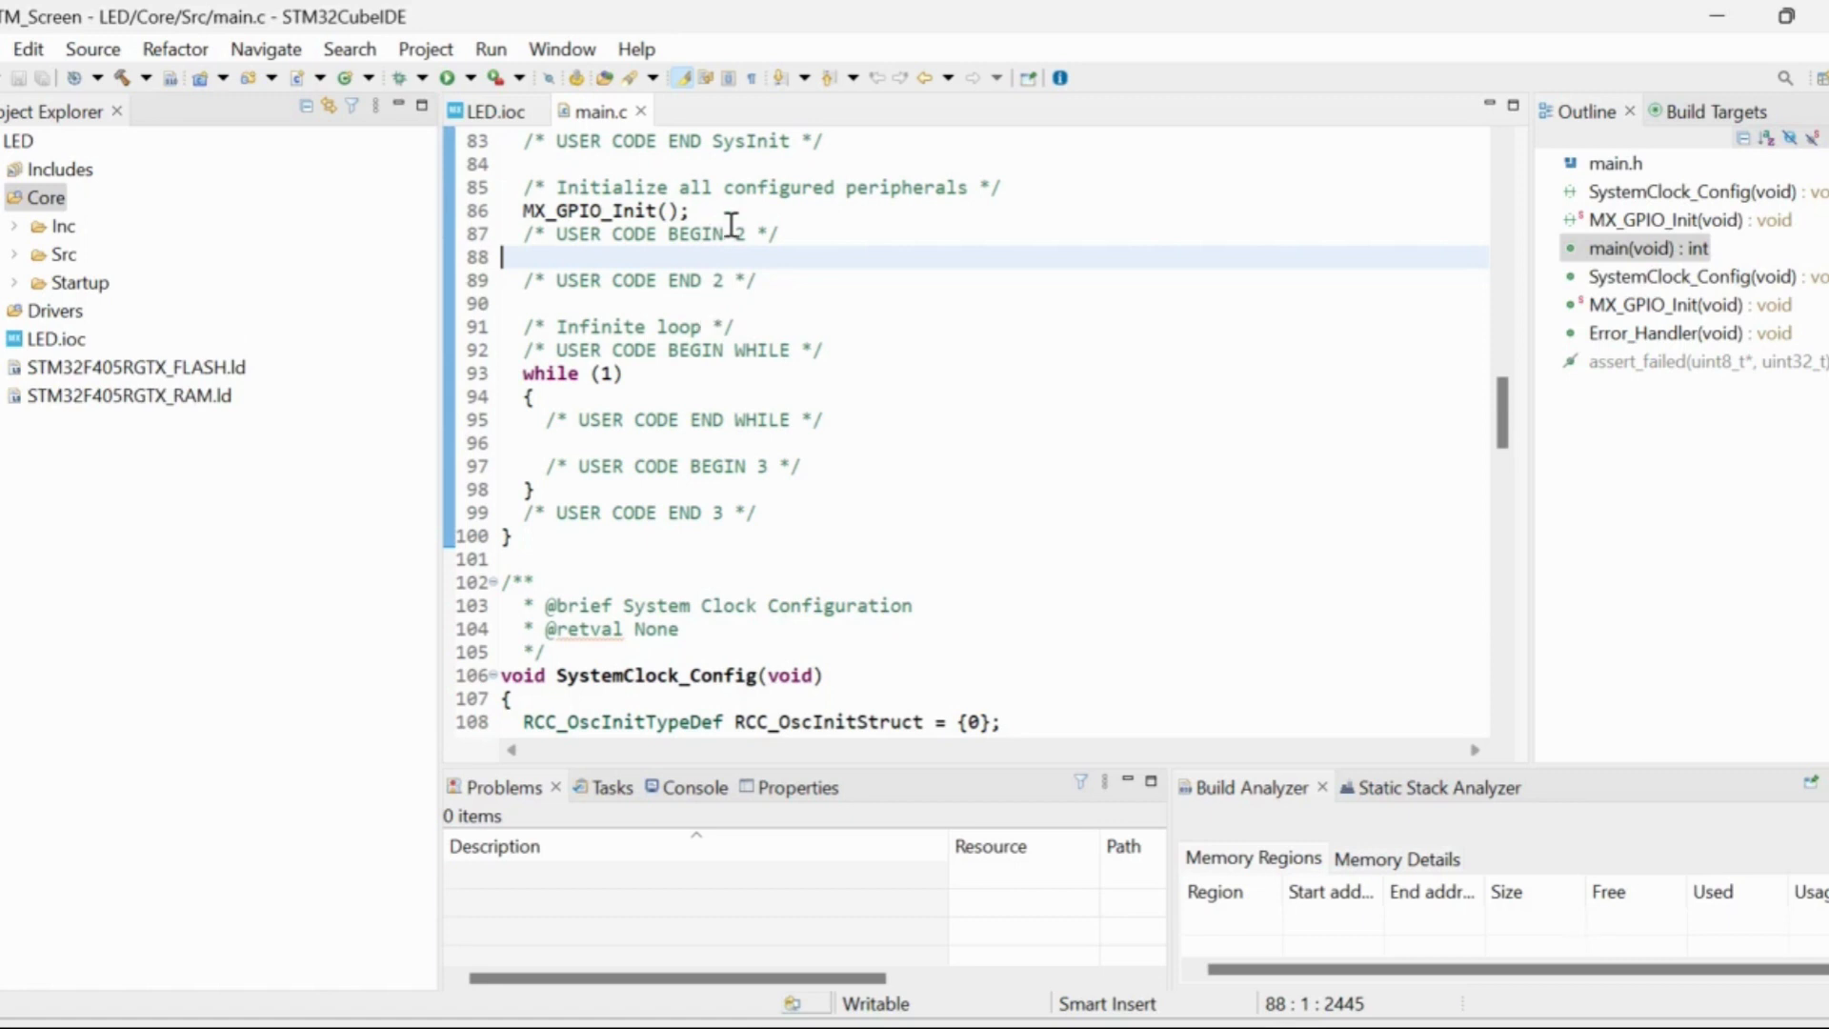
scroll(762, 264, "up", 2)
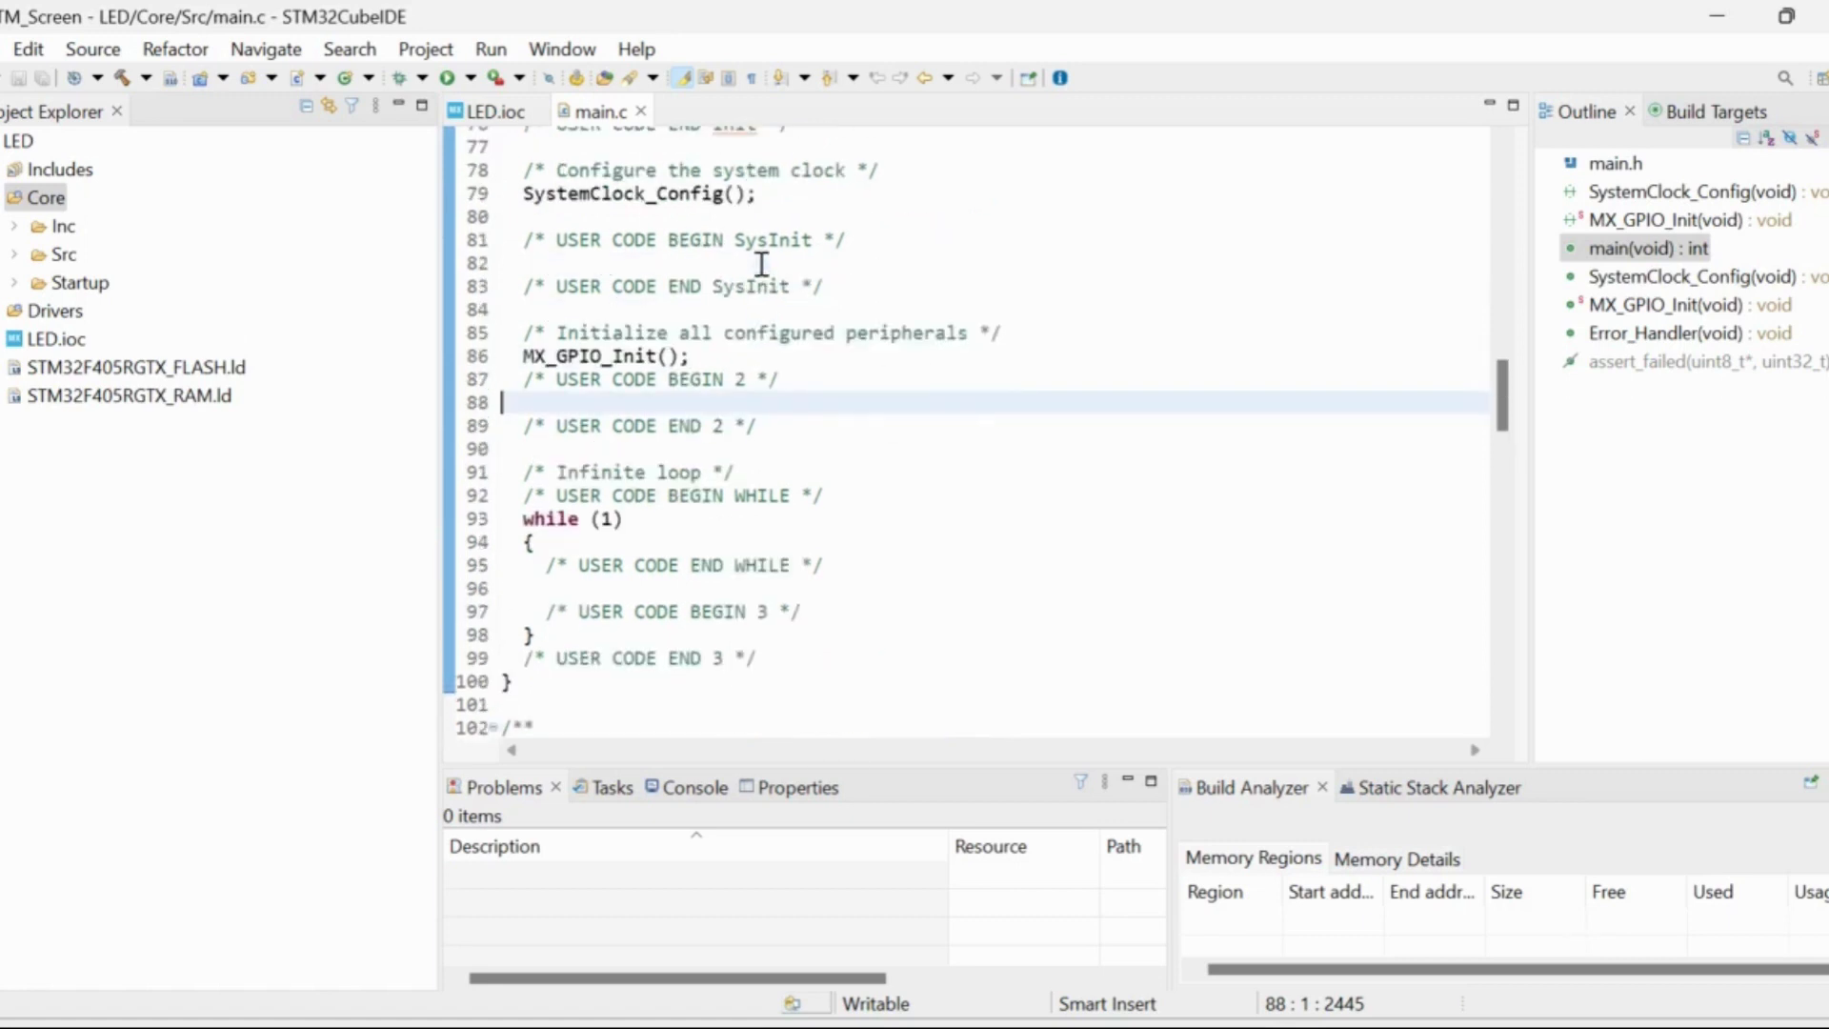
Copy the HAL_GPIO_WritePin(LED1_GPIO_Port, LED1_Pin, GPIO_PIN_RESET); line from MX_GPIO_Init to the start of the while (1) loop in main
scroll(762, 264, "down", 7)
scroll(762, 264, "down", 15)
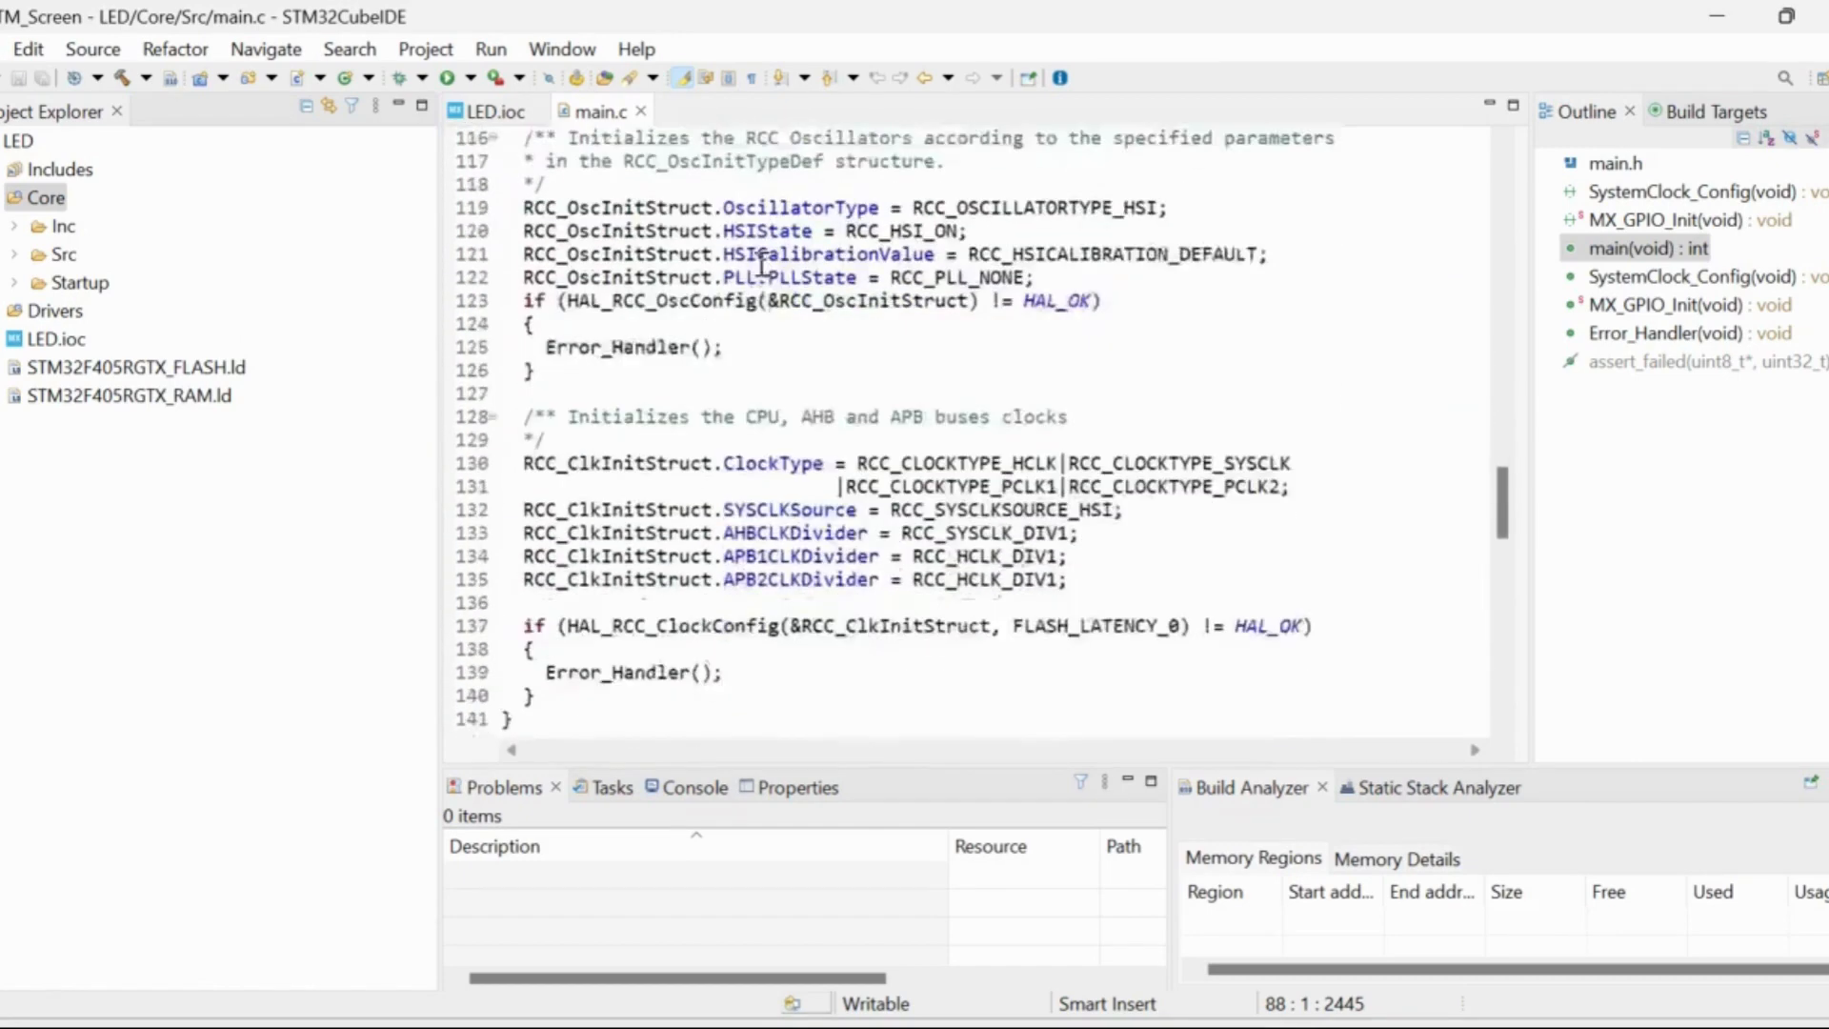
scroll(762, 264, "down", 6)
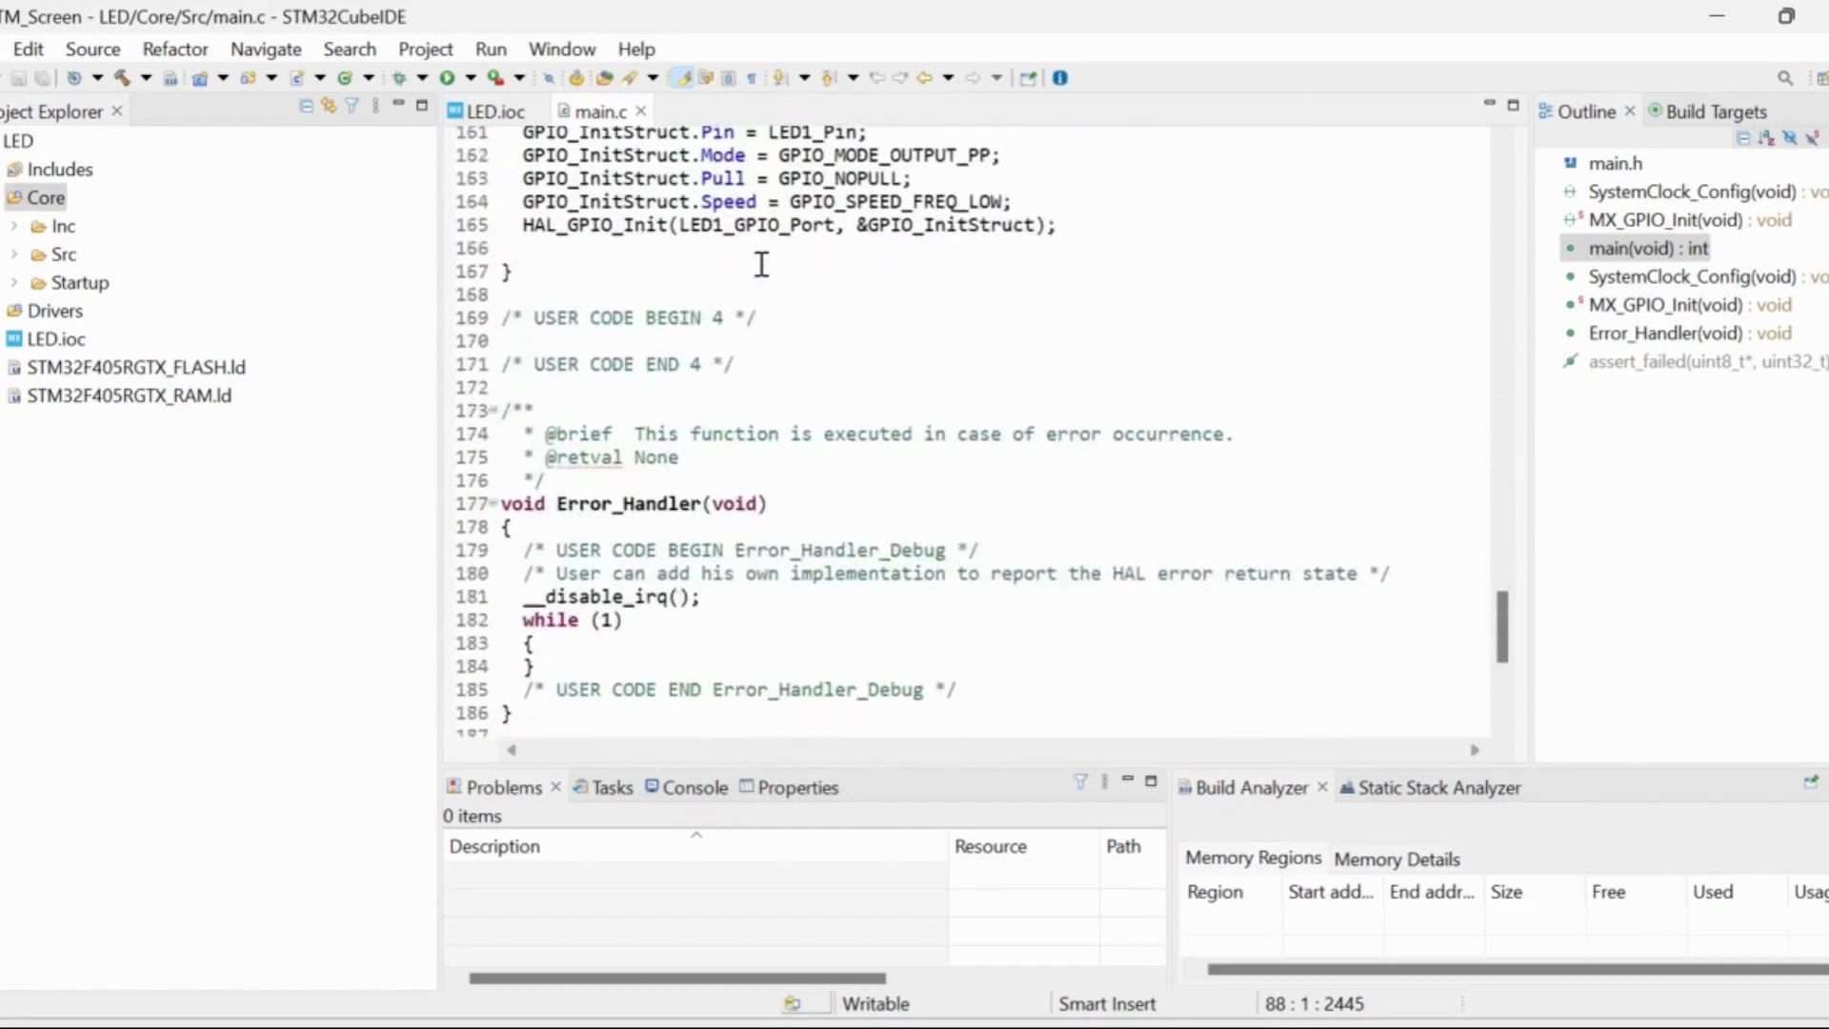
scroll(762, 264, "down", 4)
scroll(762, 263, "up", 11)
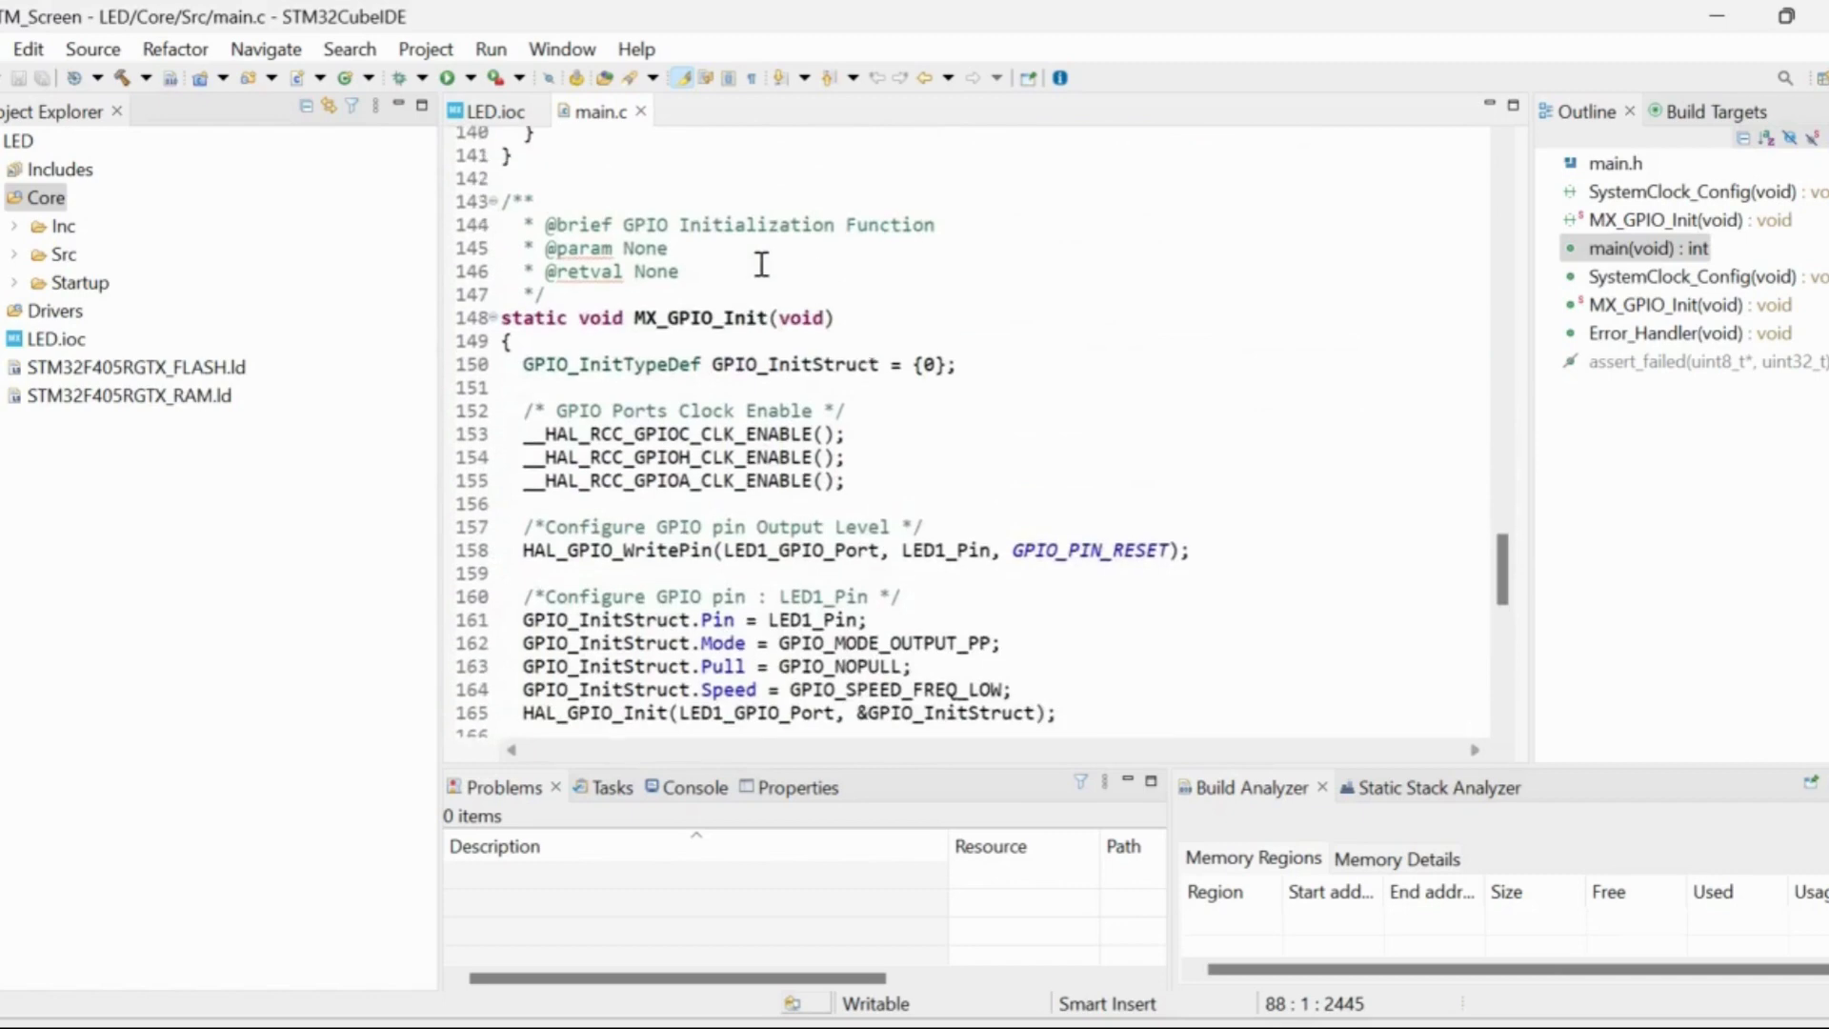
left_click_drag(514, 554, 1200, 559)
key("ctrl+c")
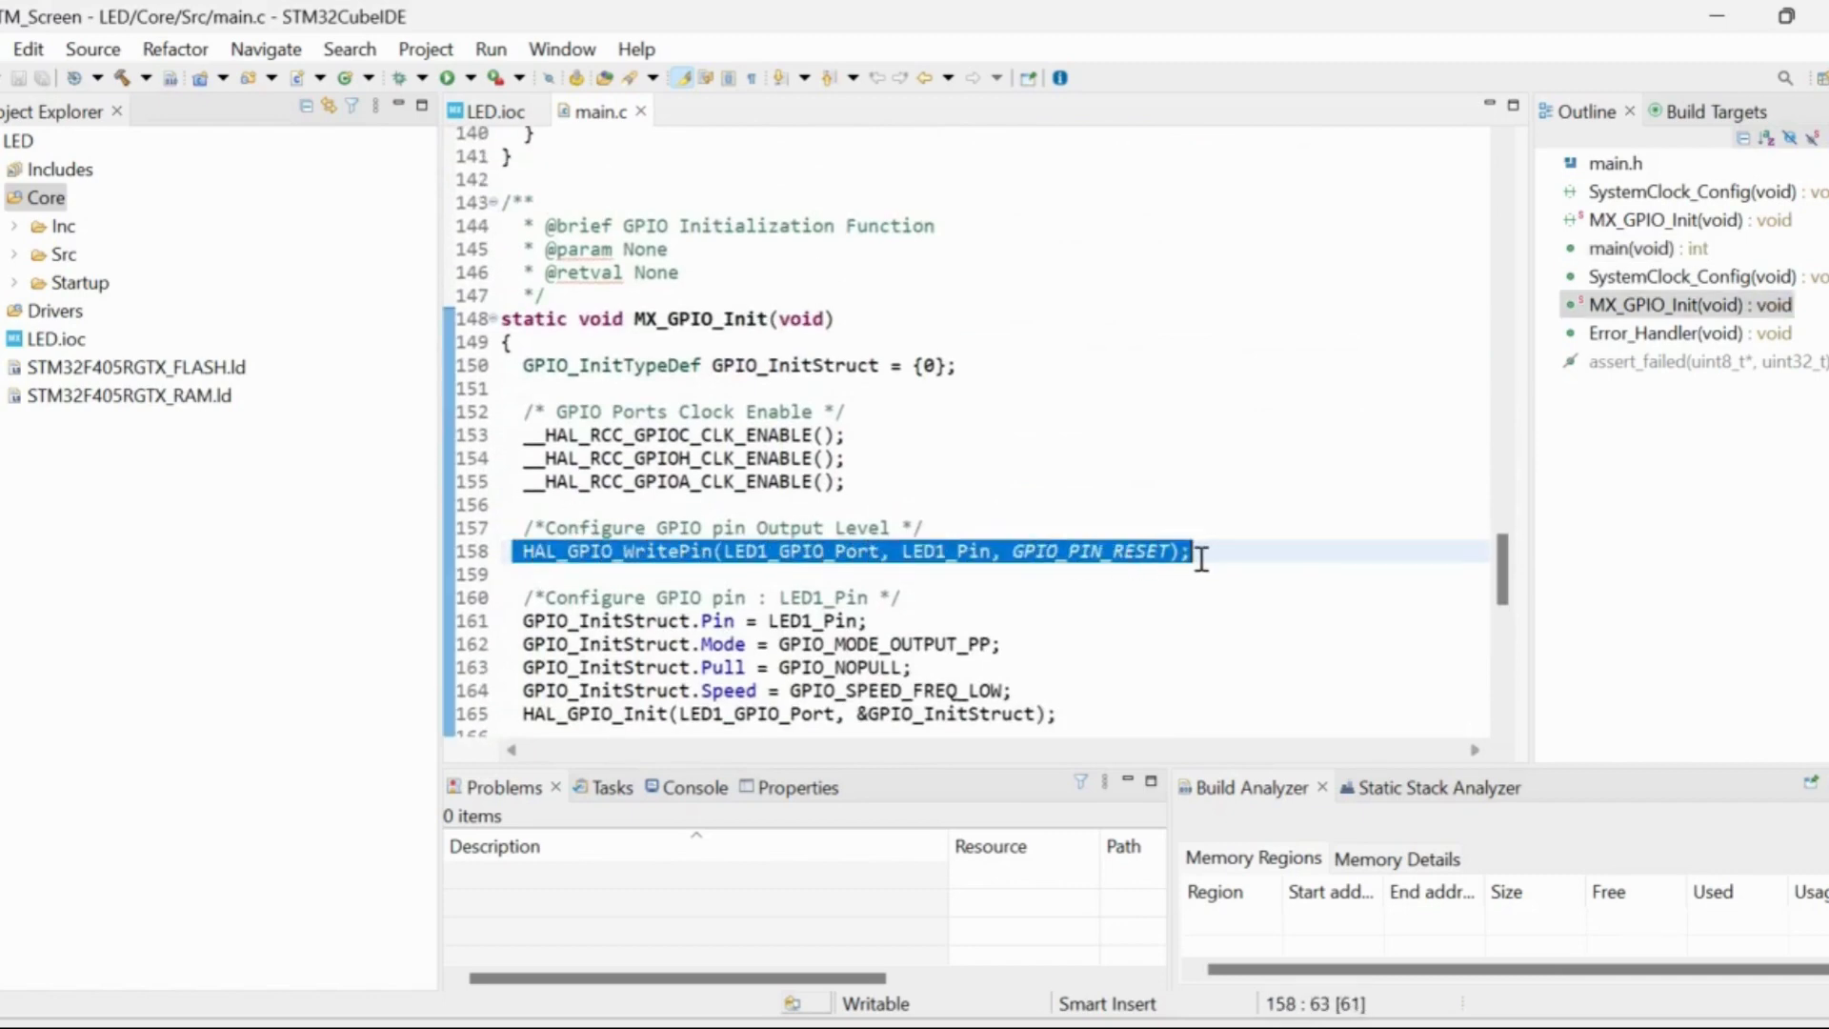
scroll(1024, 427, "up", 12)
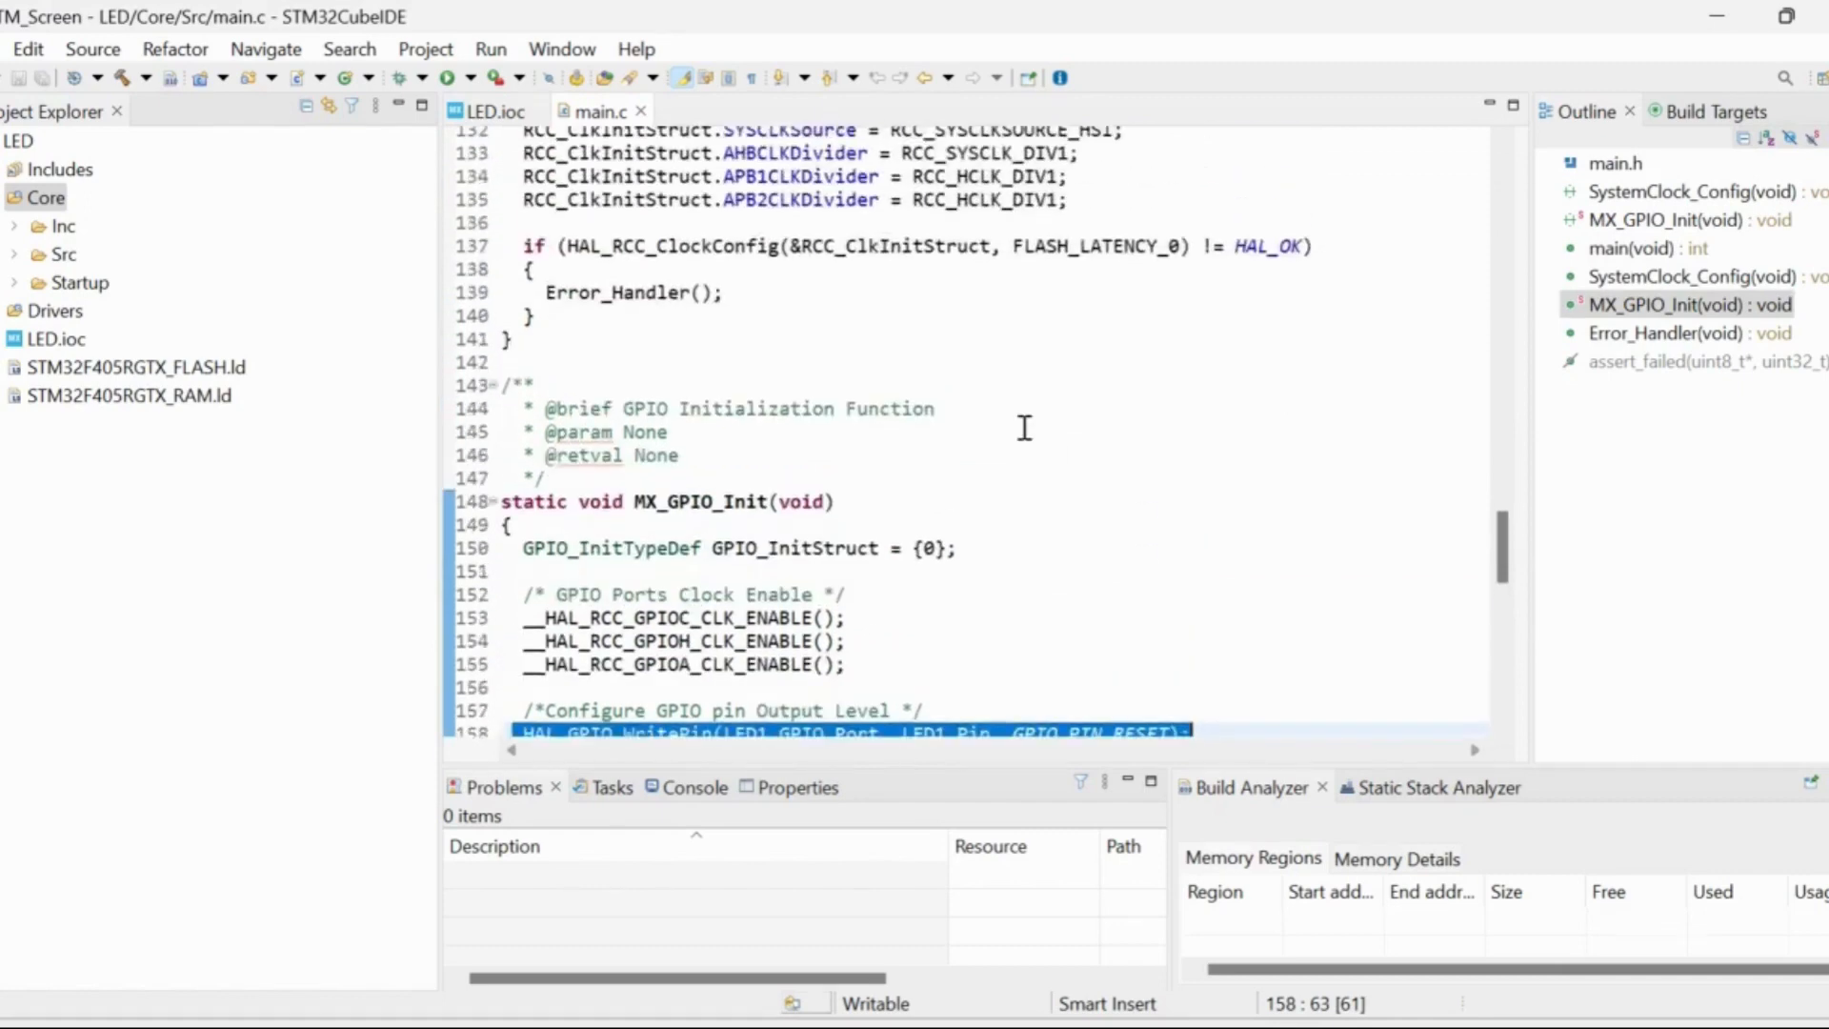
scroll(1024, 426, "up", 5)
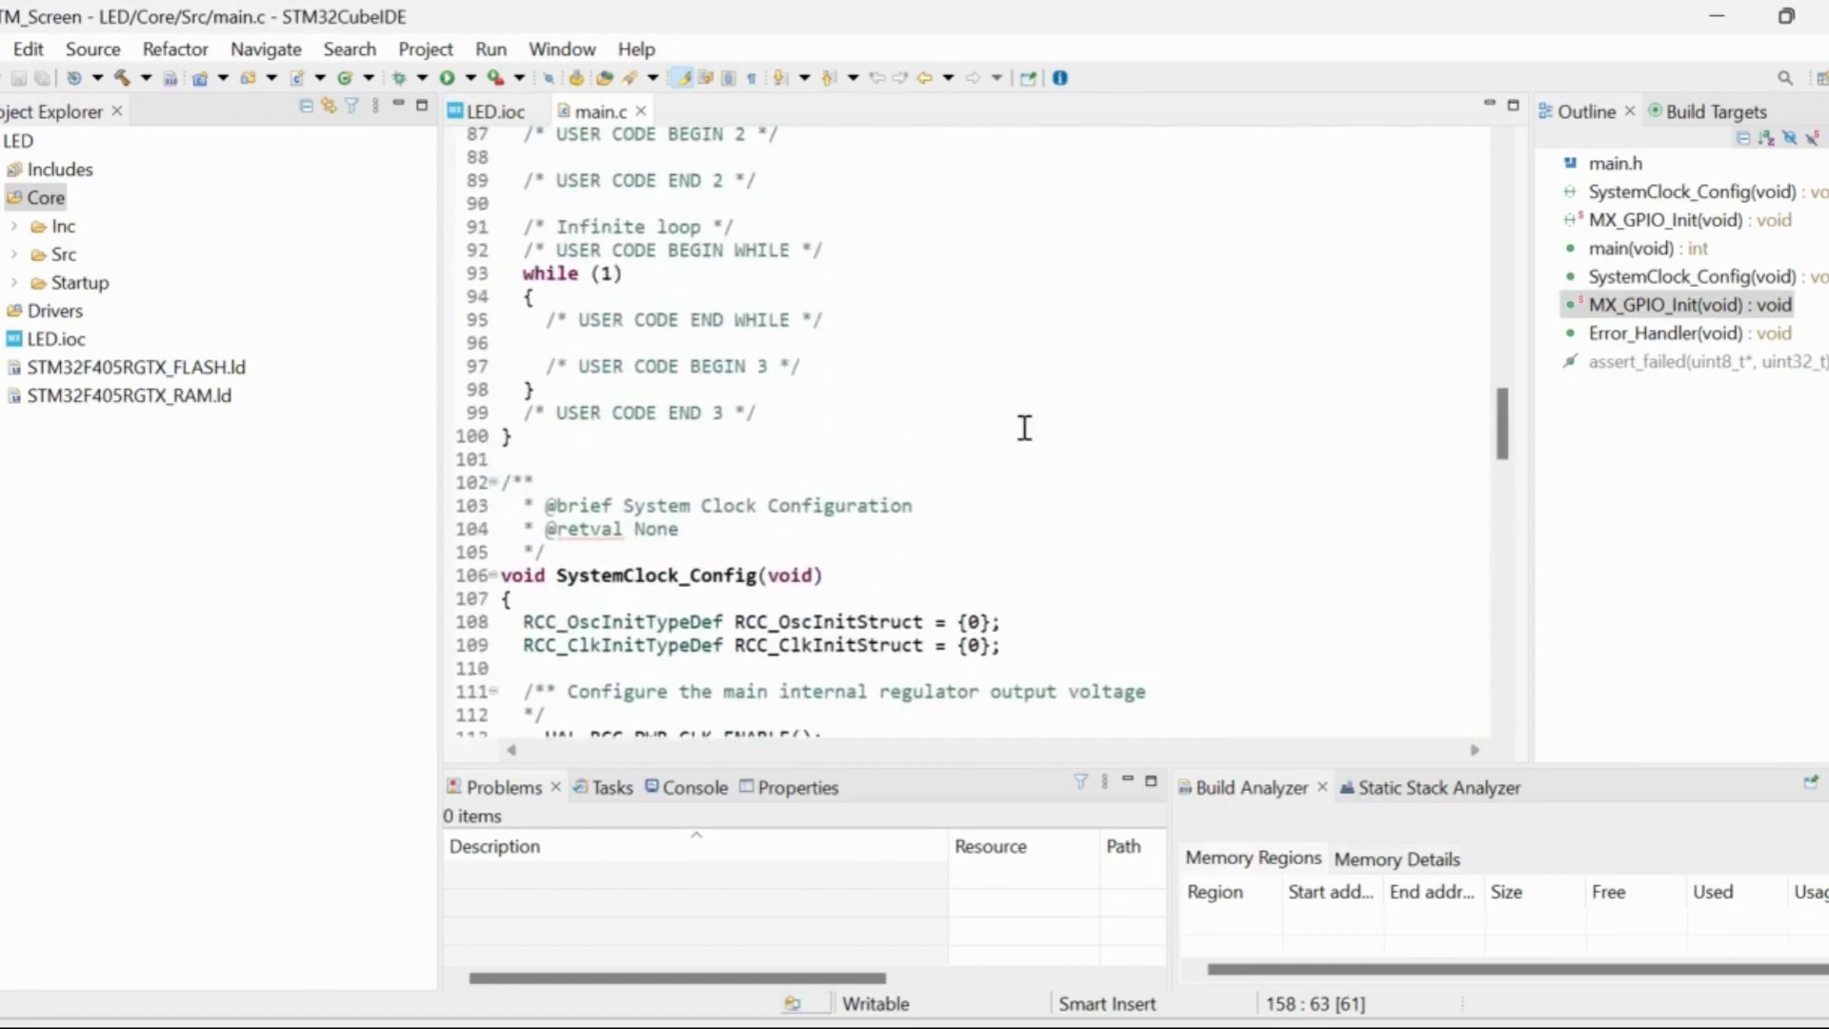
left_click(664, 296)
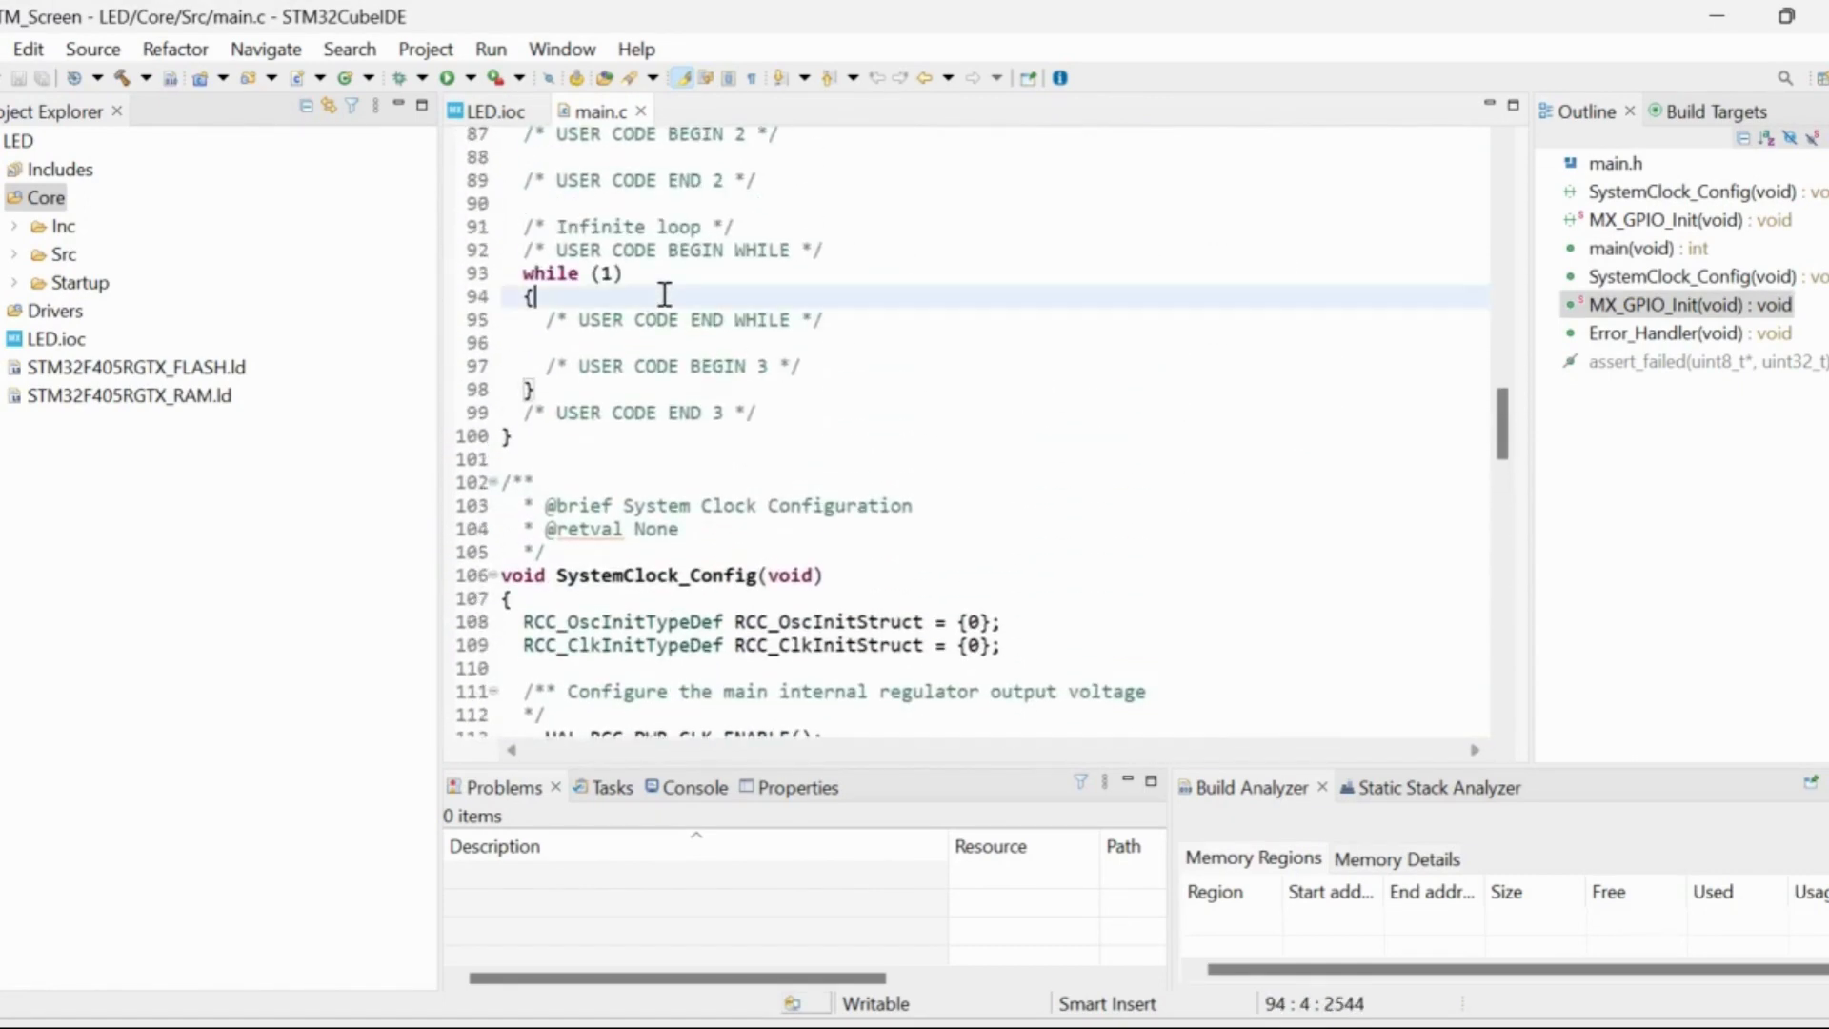
key("Return")
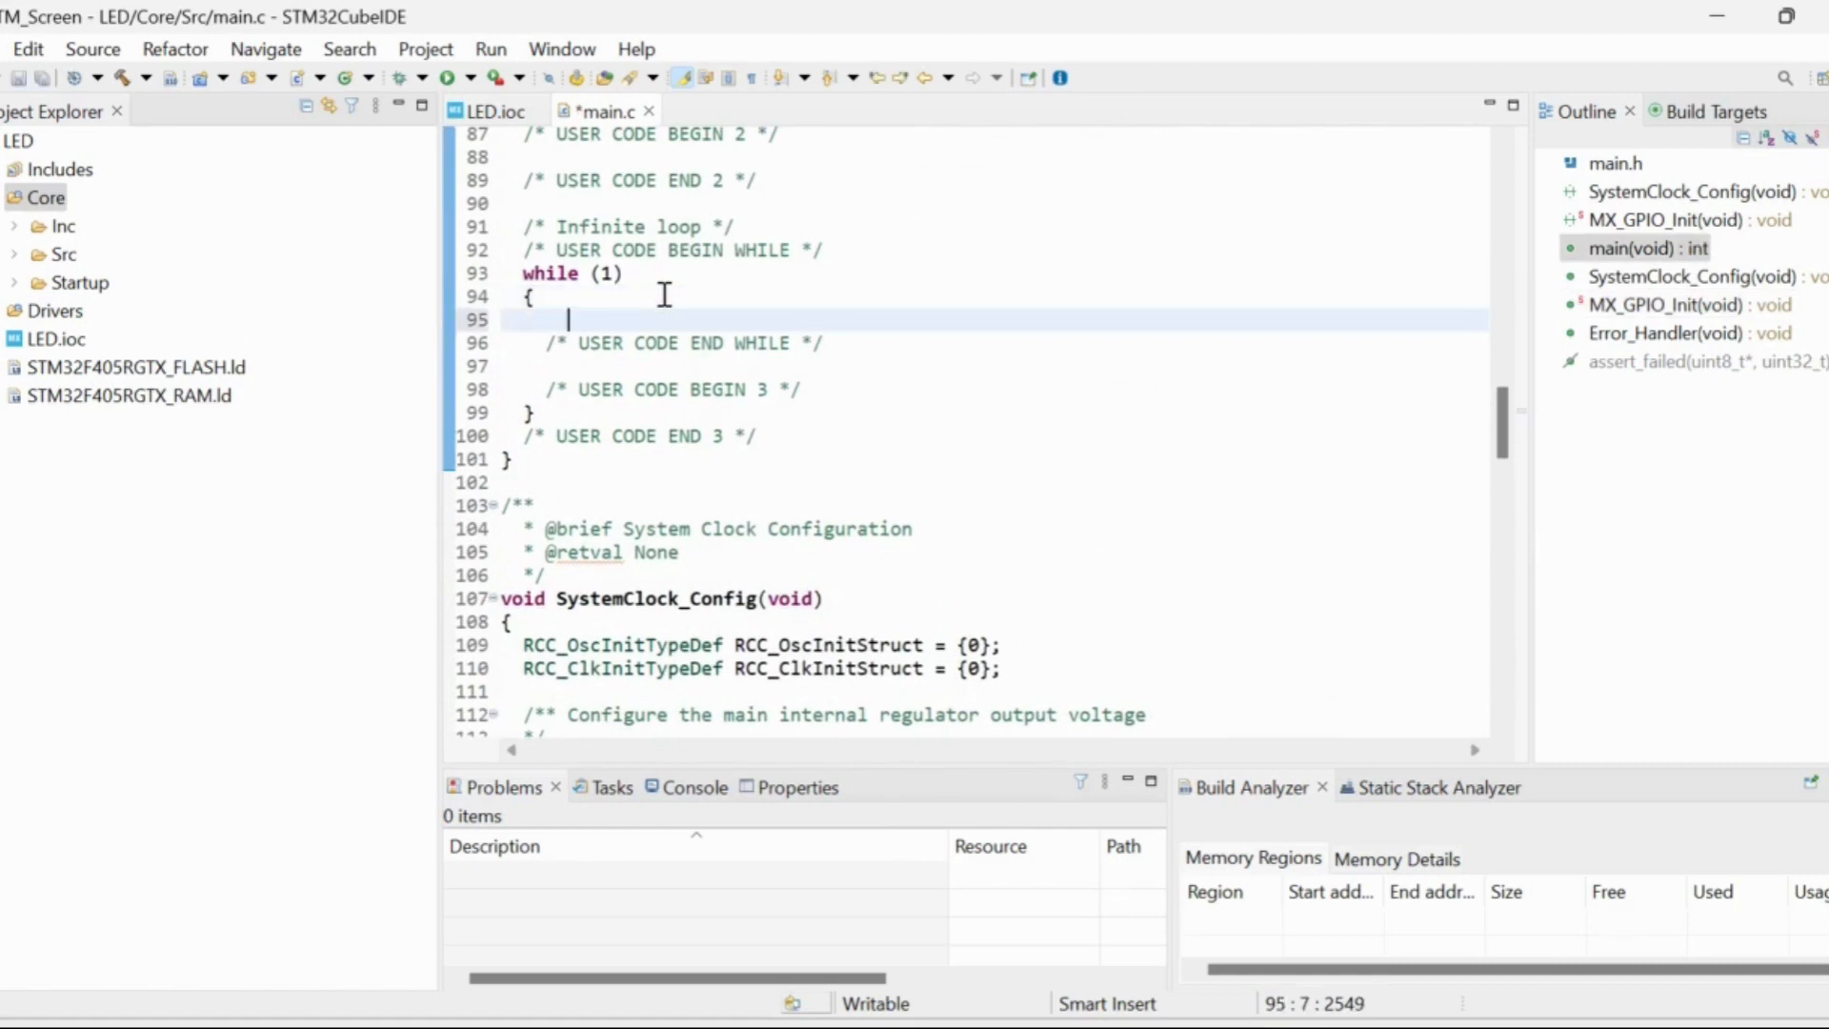
key("ctrl+v")
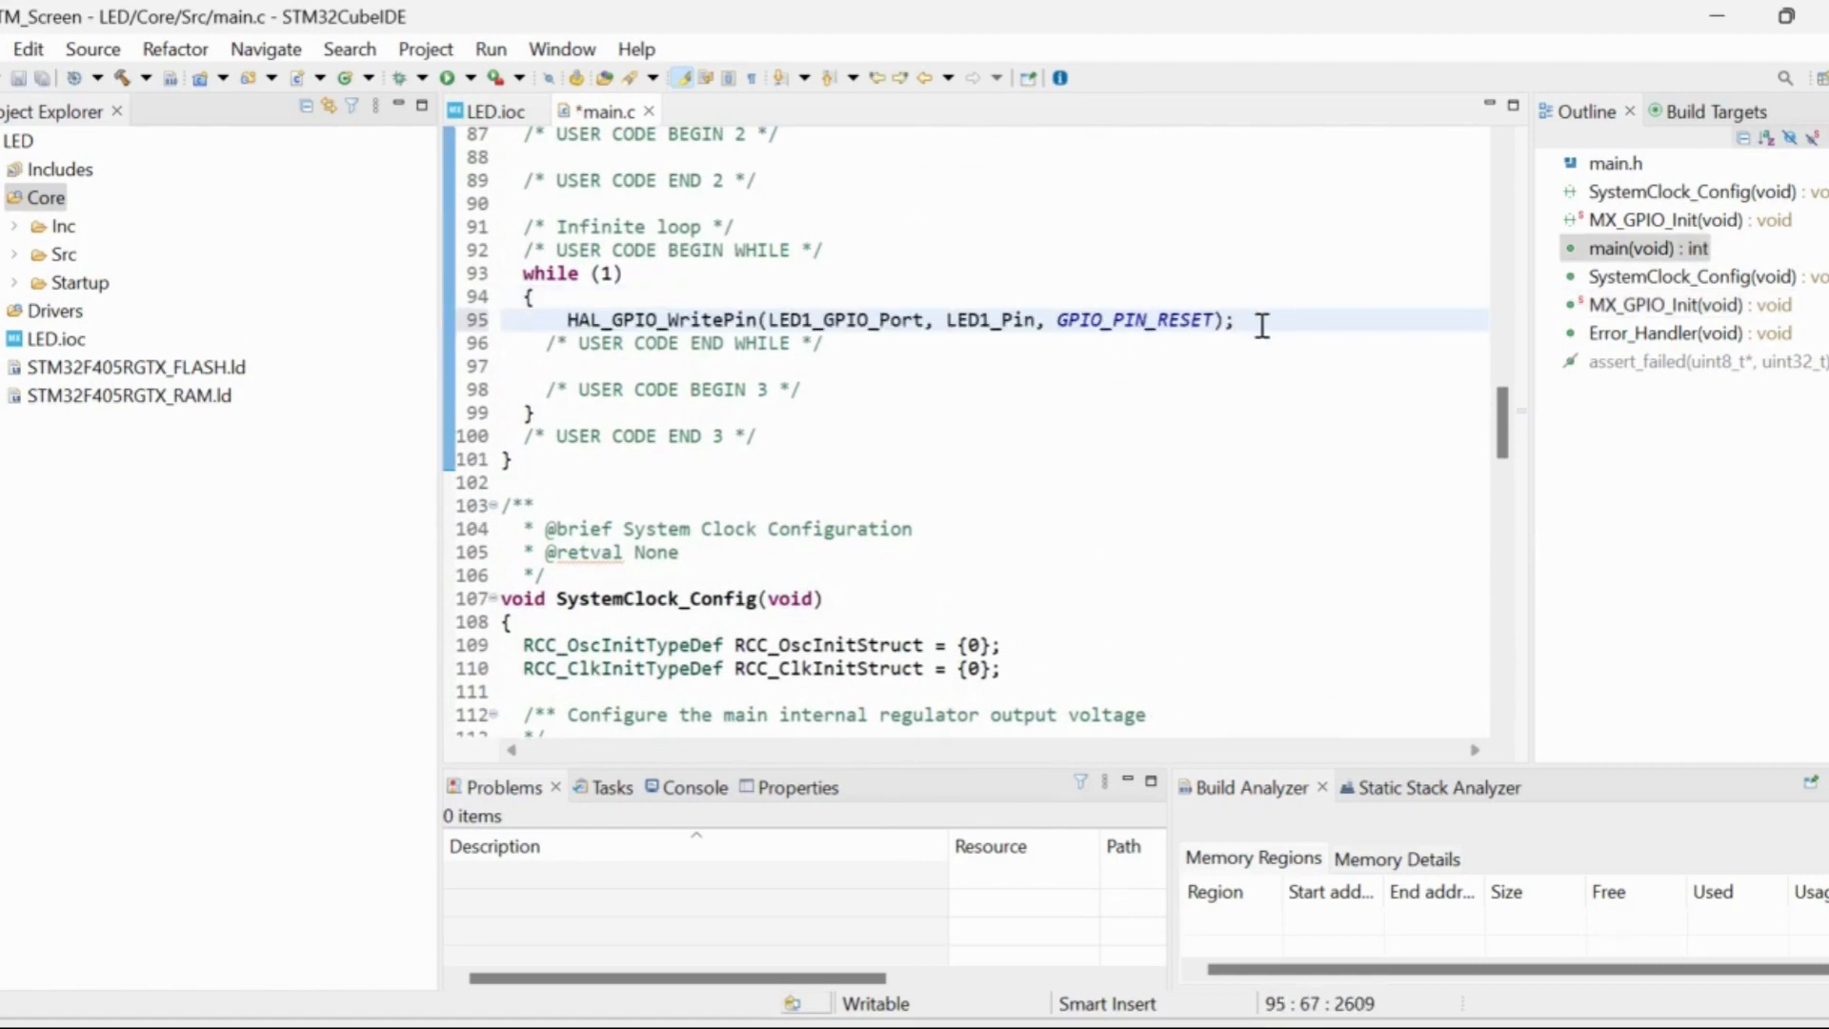
Add the line HAL_Delay(1000); below the HAL_GPIO_WritePin call in the while loop, correcting the spelling of the function name
key("Return")
type("HAL")
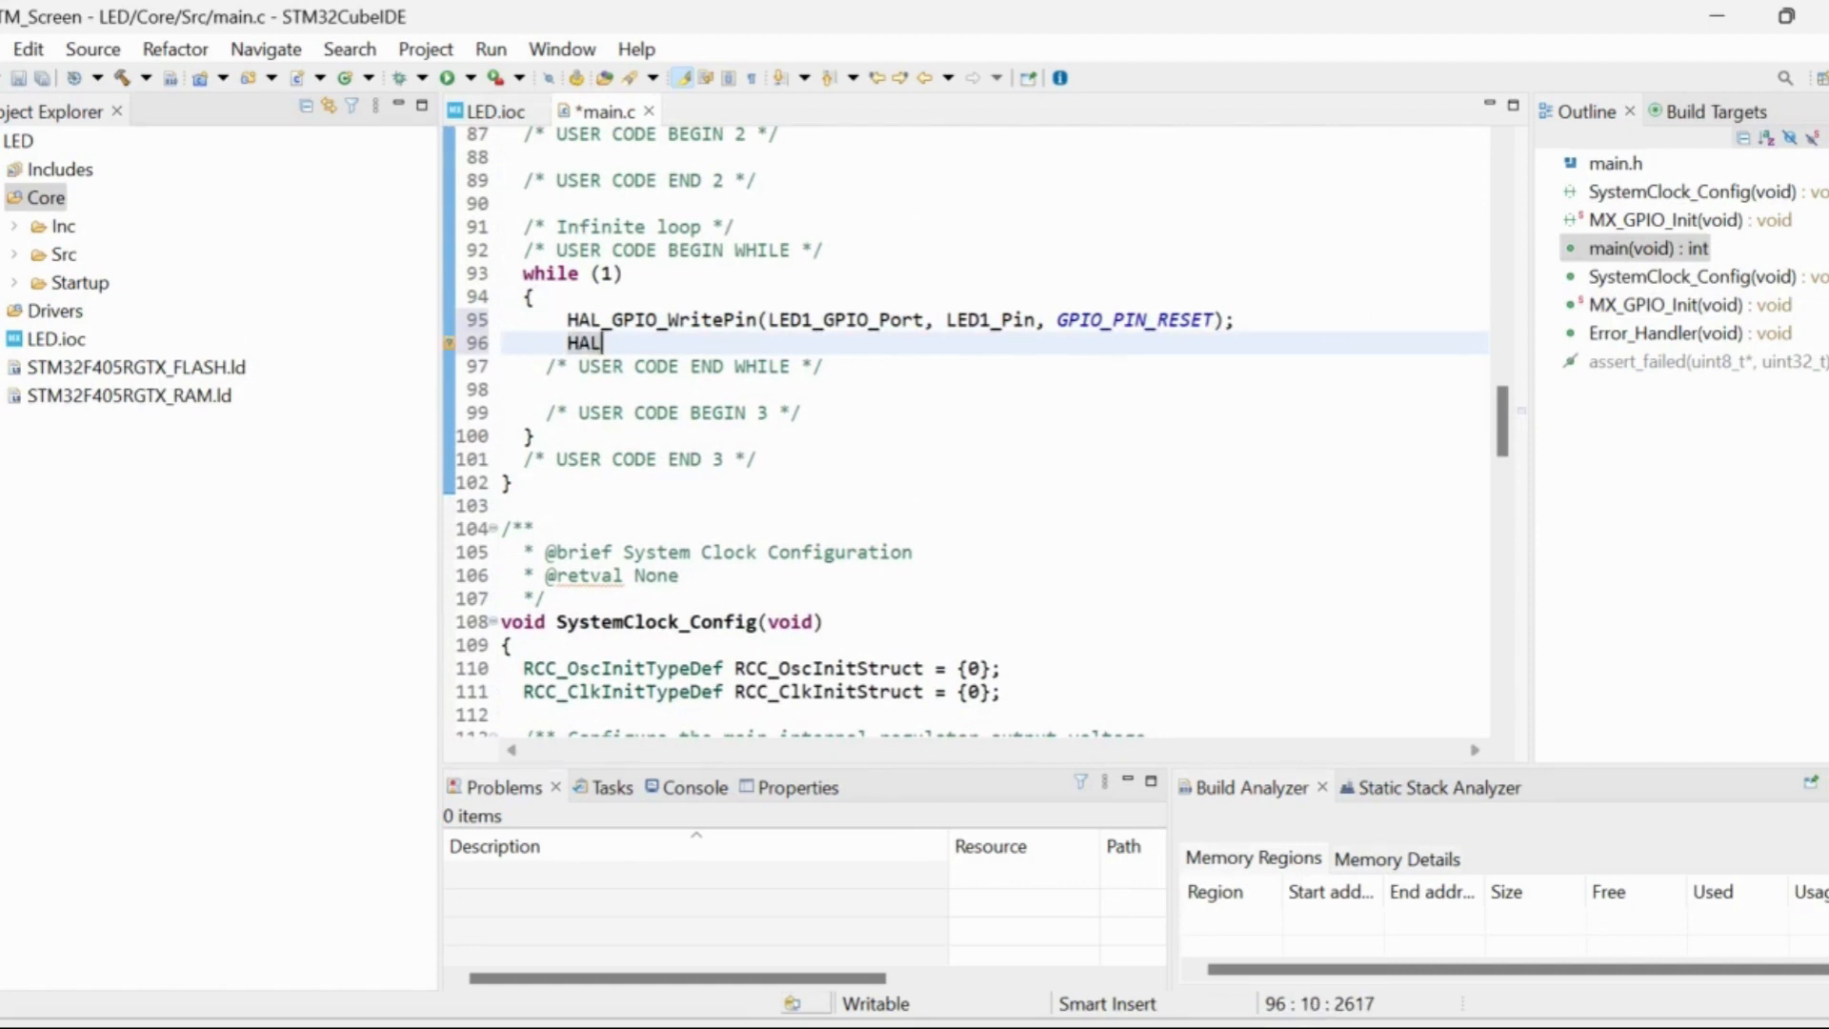
type("_D")
type("eal")
type("y(100")
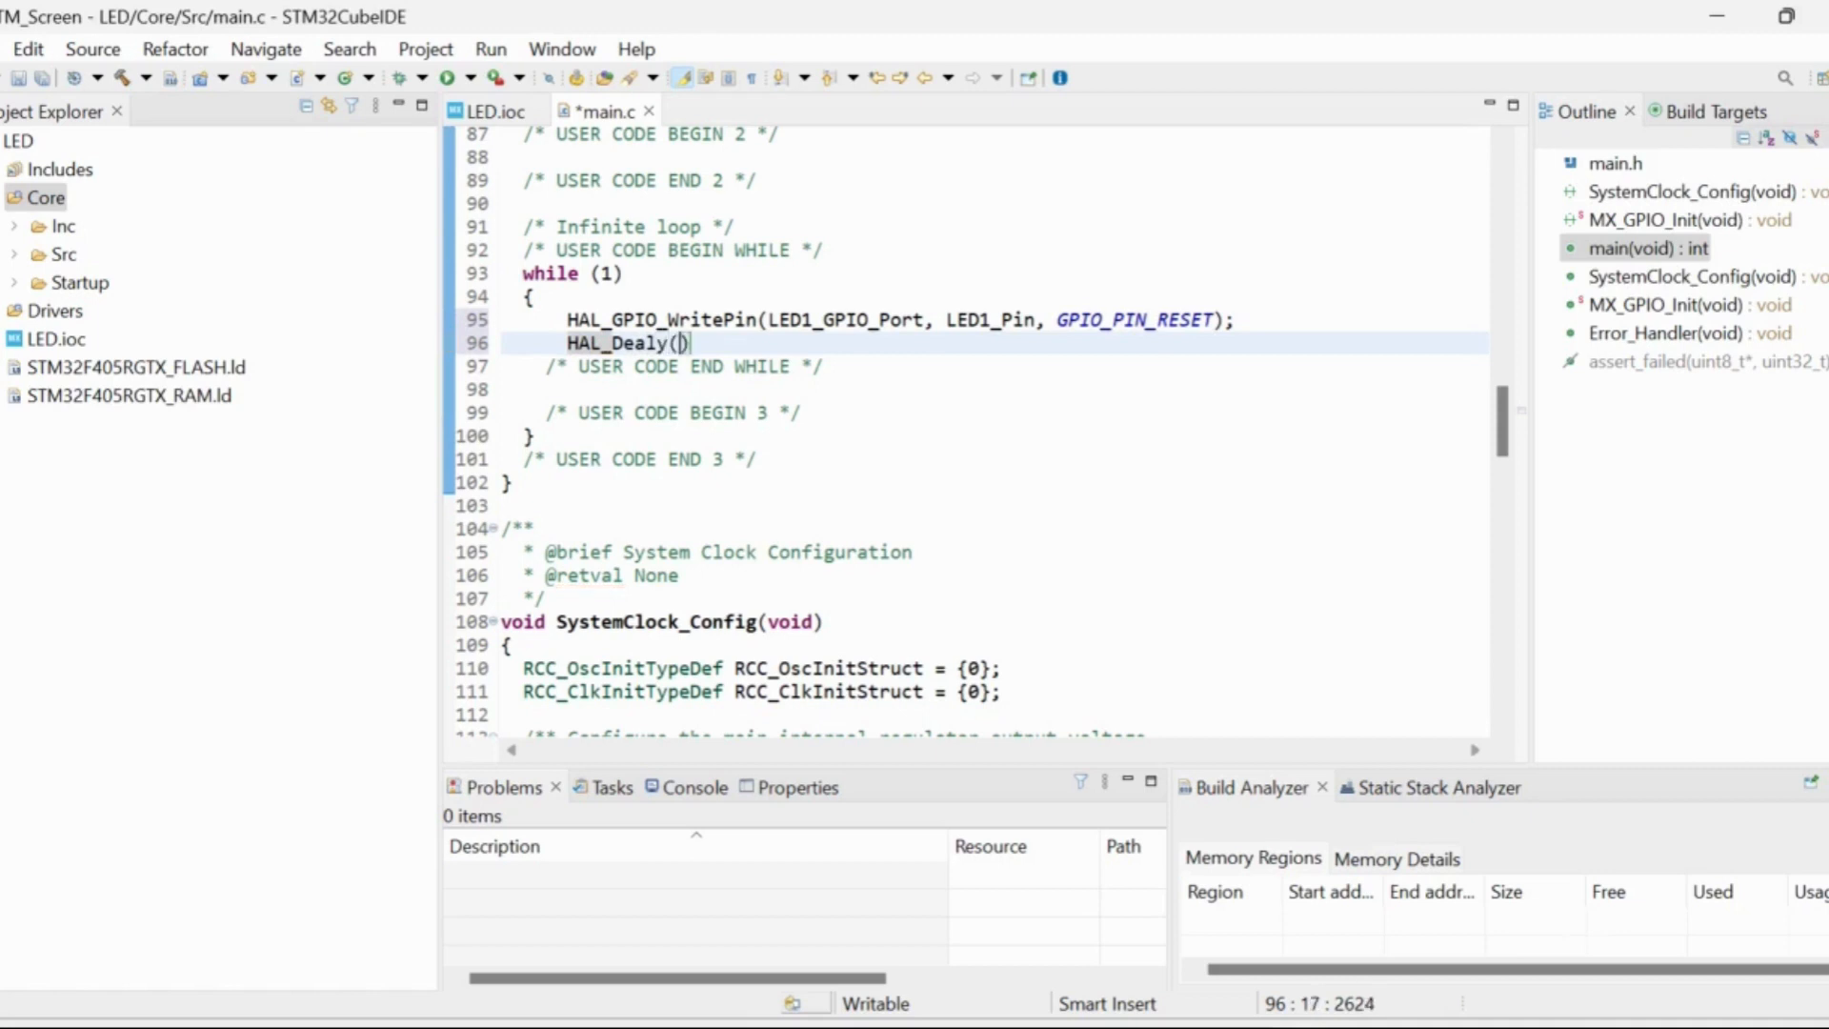
type("0)")
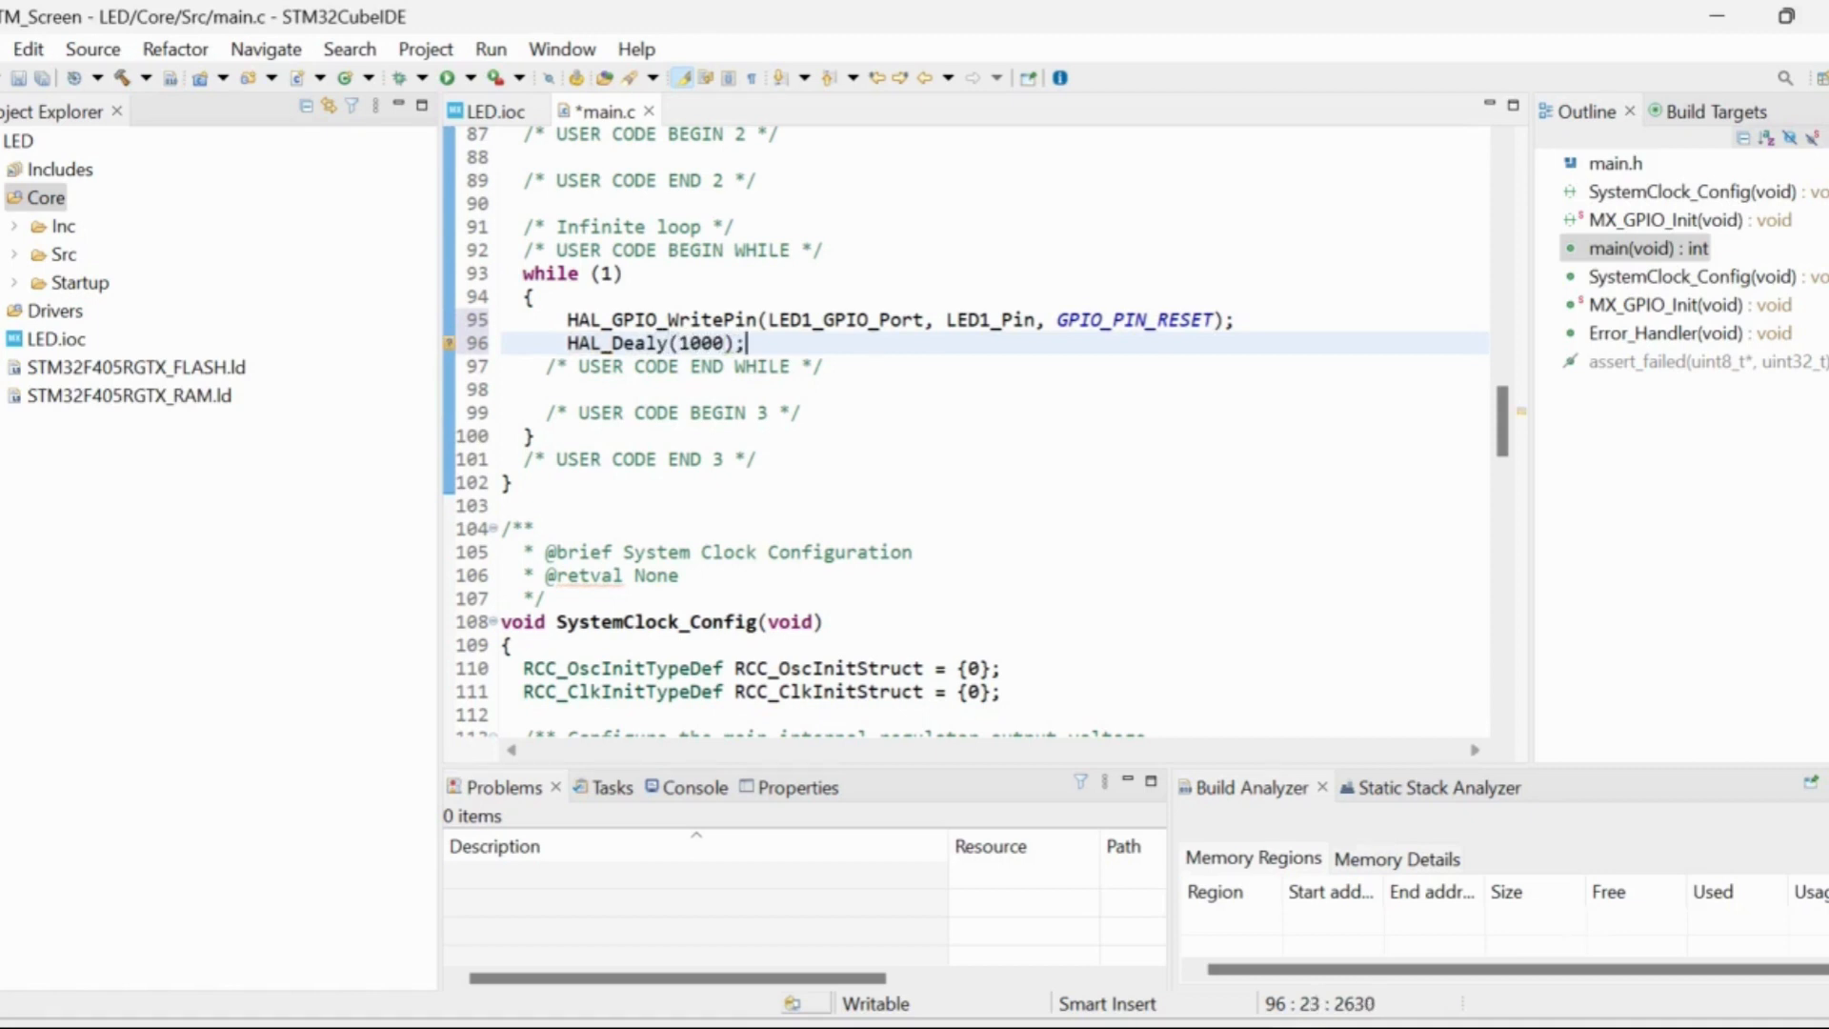
key("Return")
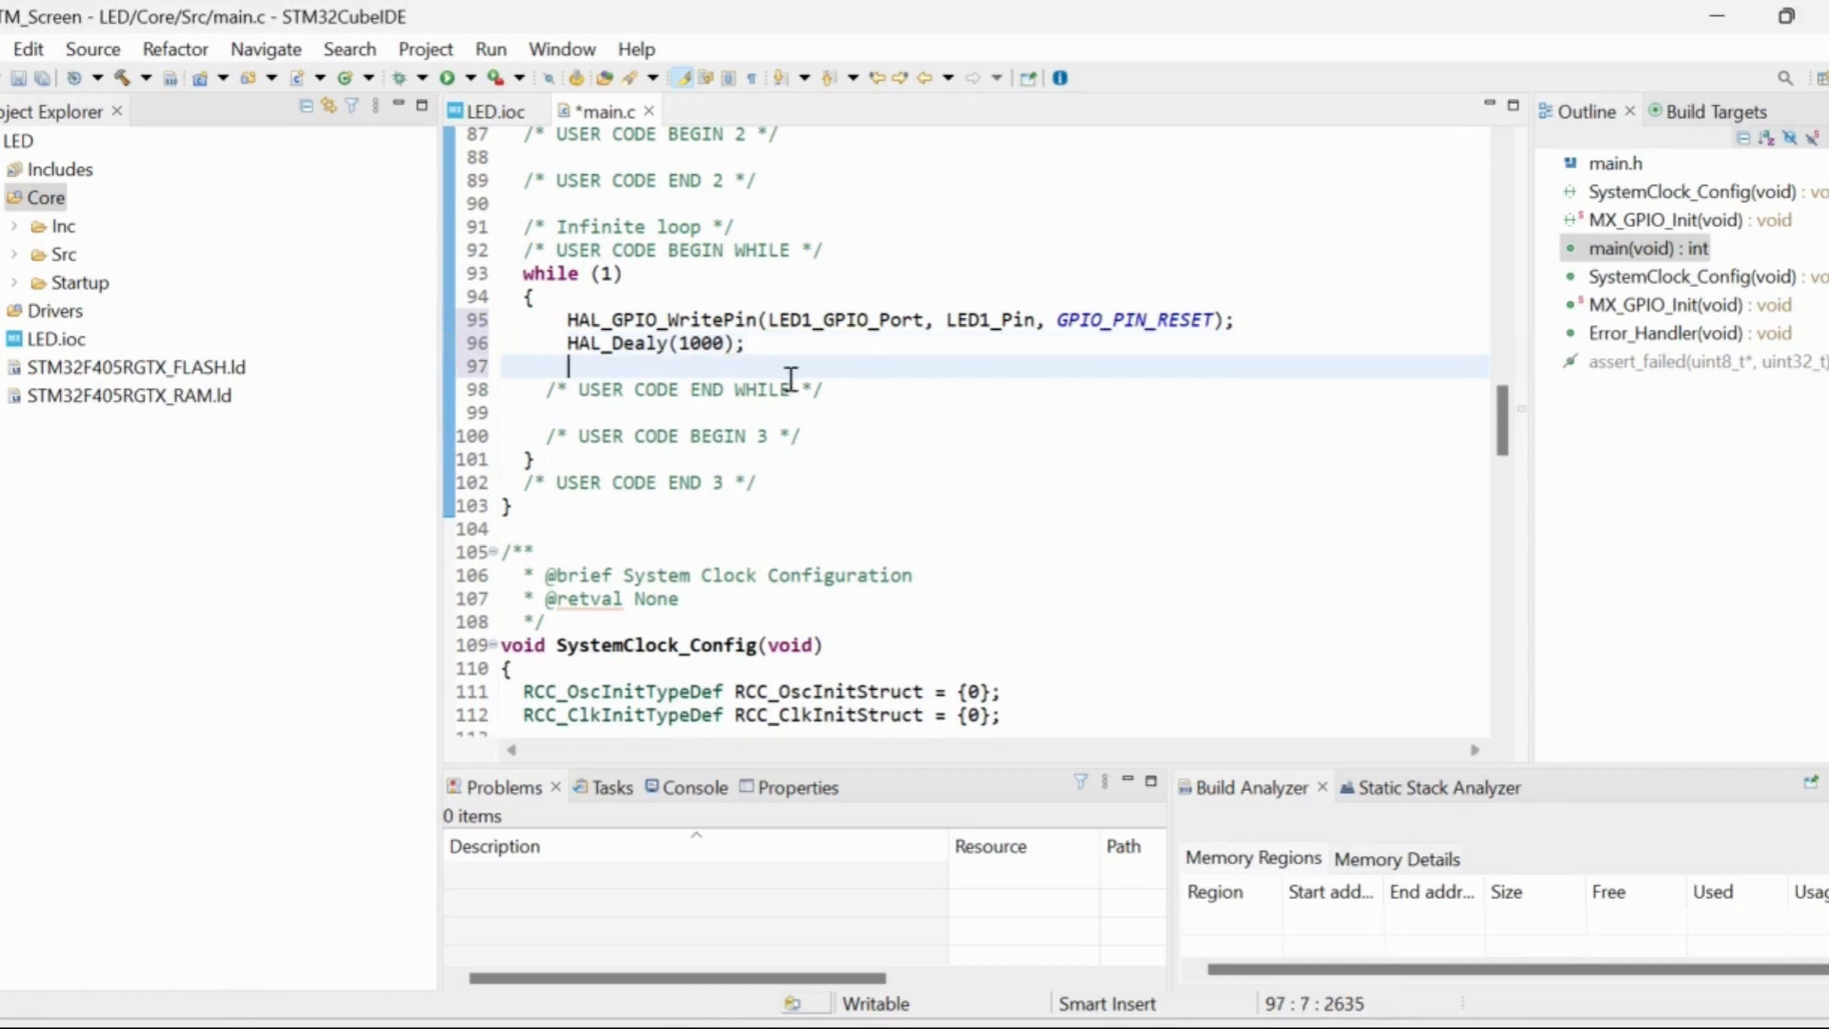
left_click(648, 343)
key("BackSpace")
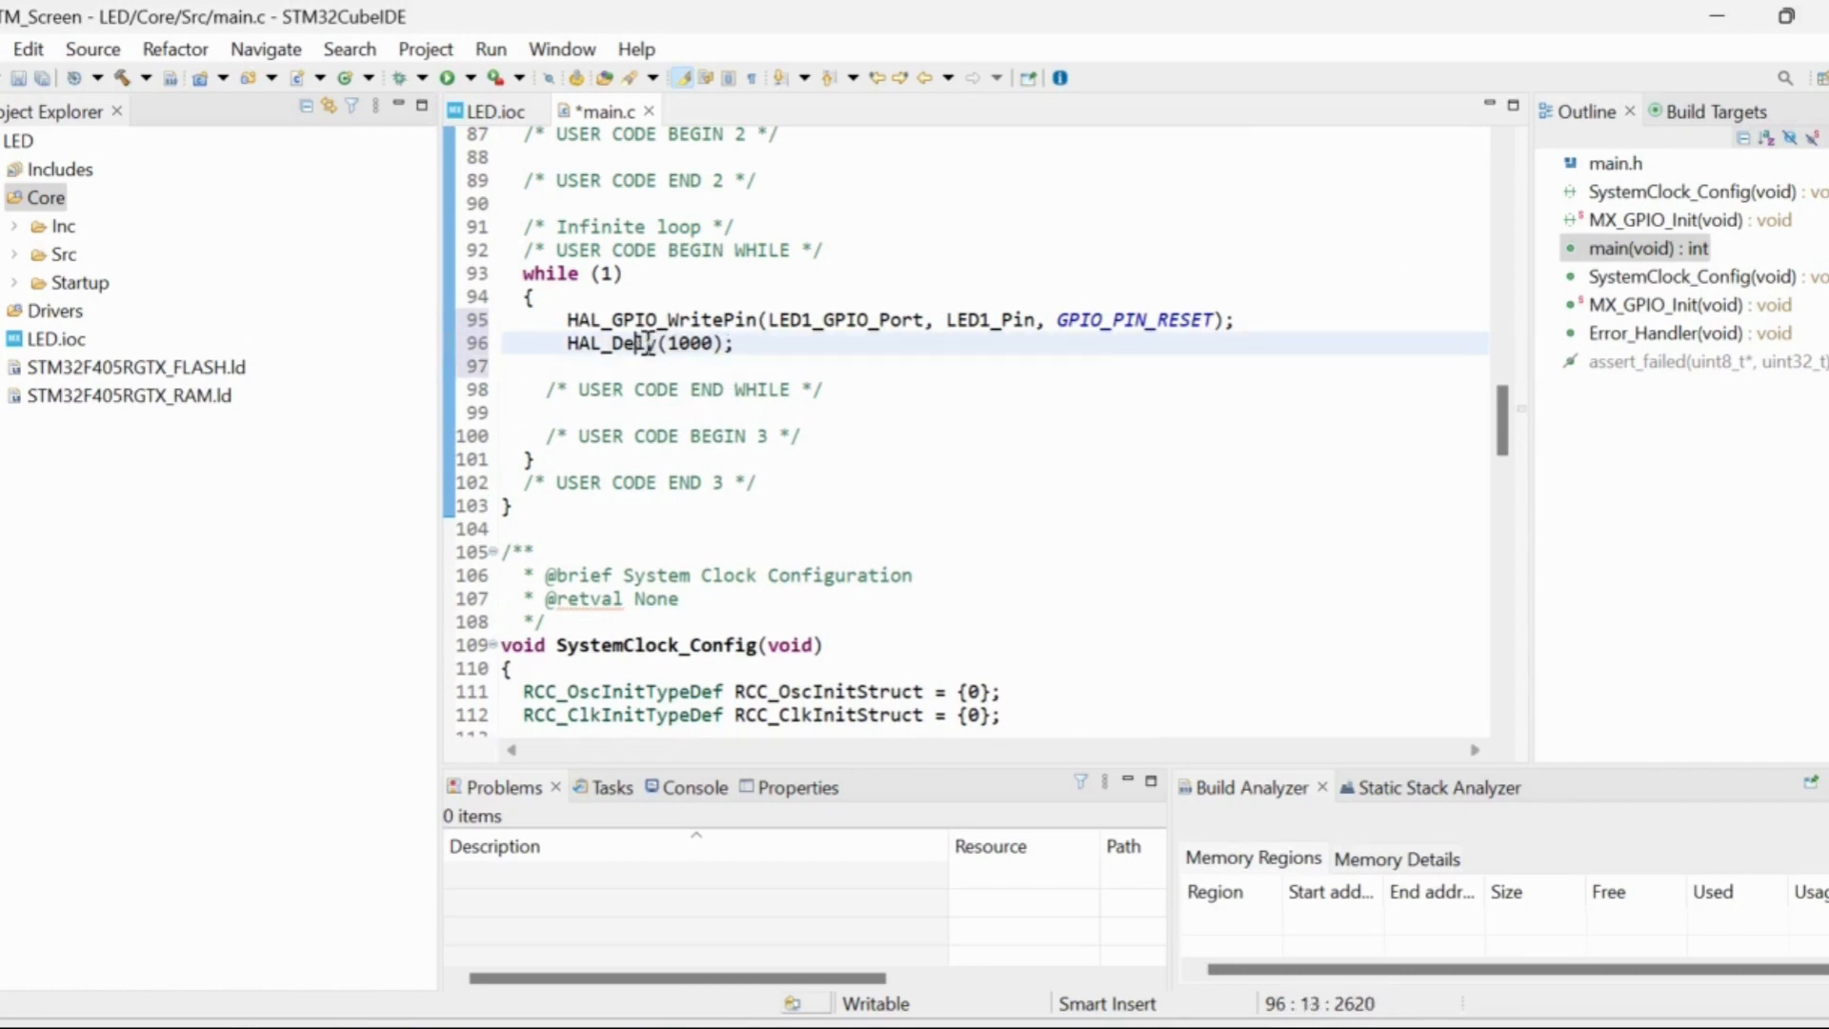
left_click(647, 343)
type("a")
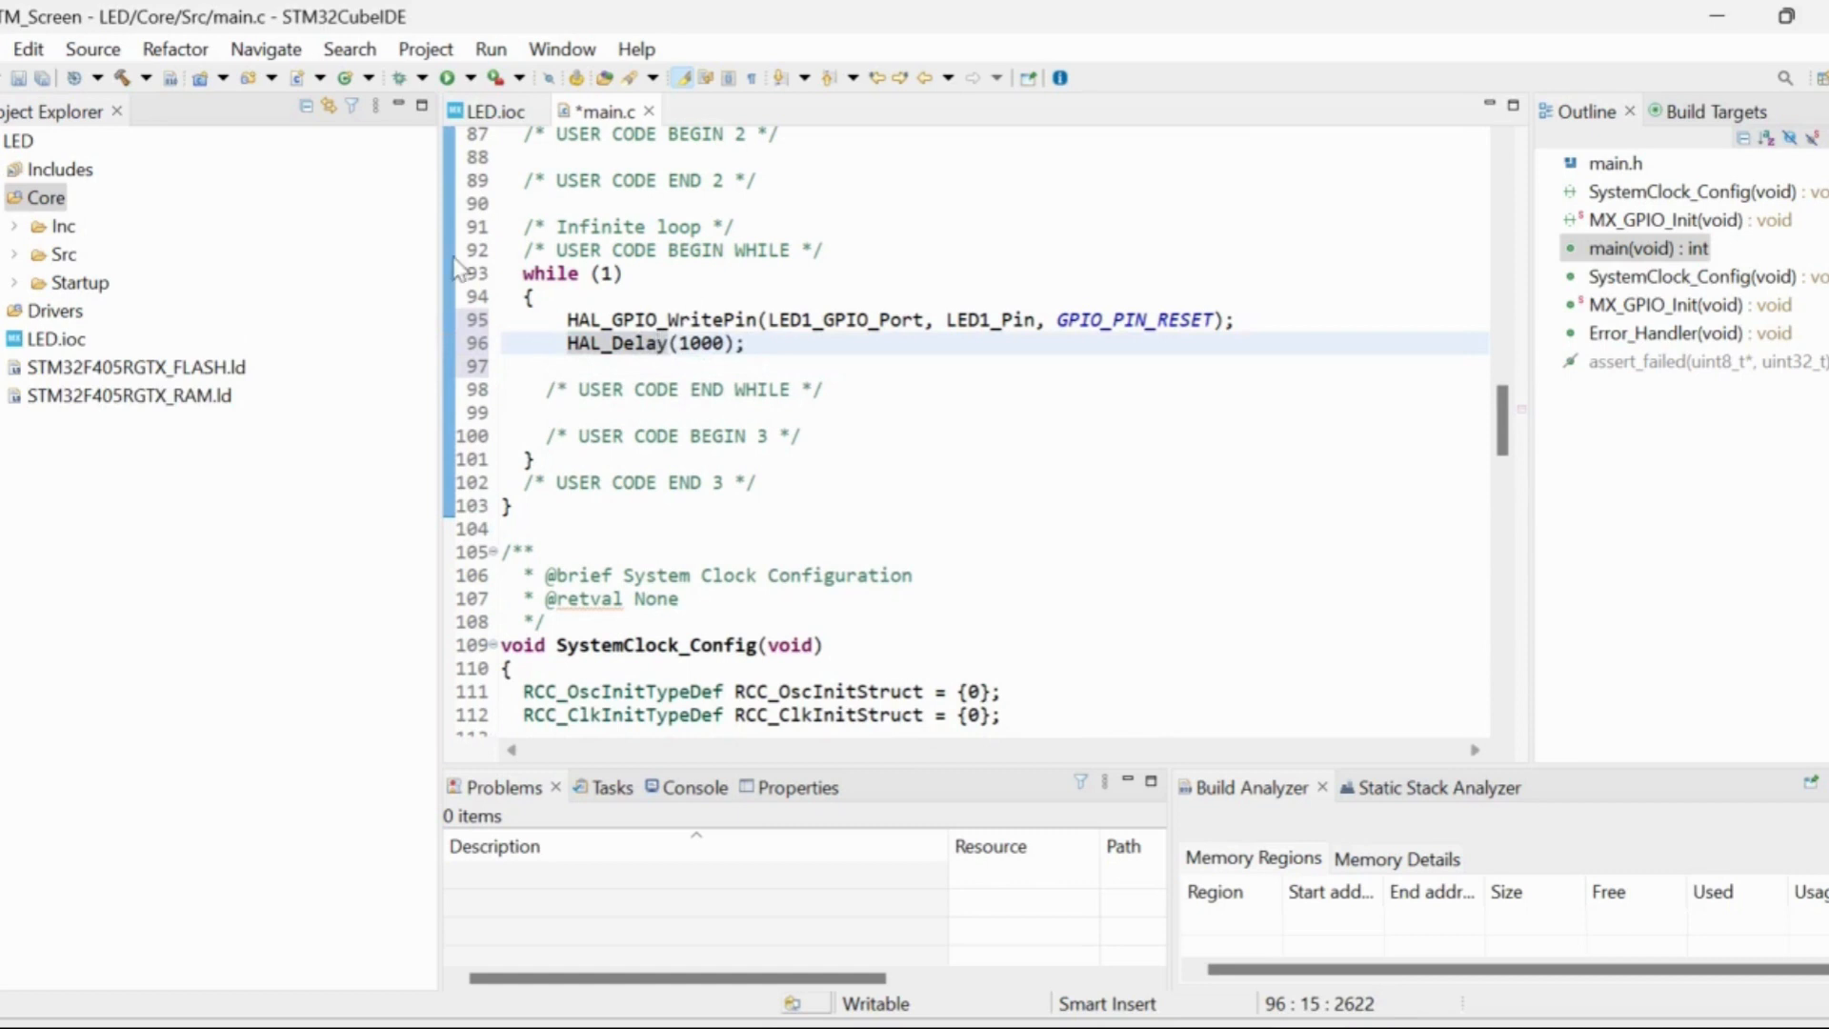
Paste a second HAL_GPIO_WritePin call with GPIO_PIN_RESET below the delay and change the first call's state to GPIO_PIN_SET
left_click(569, 364)
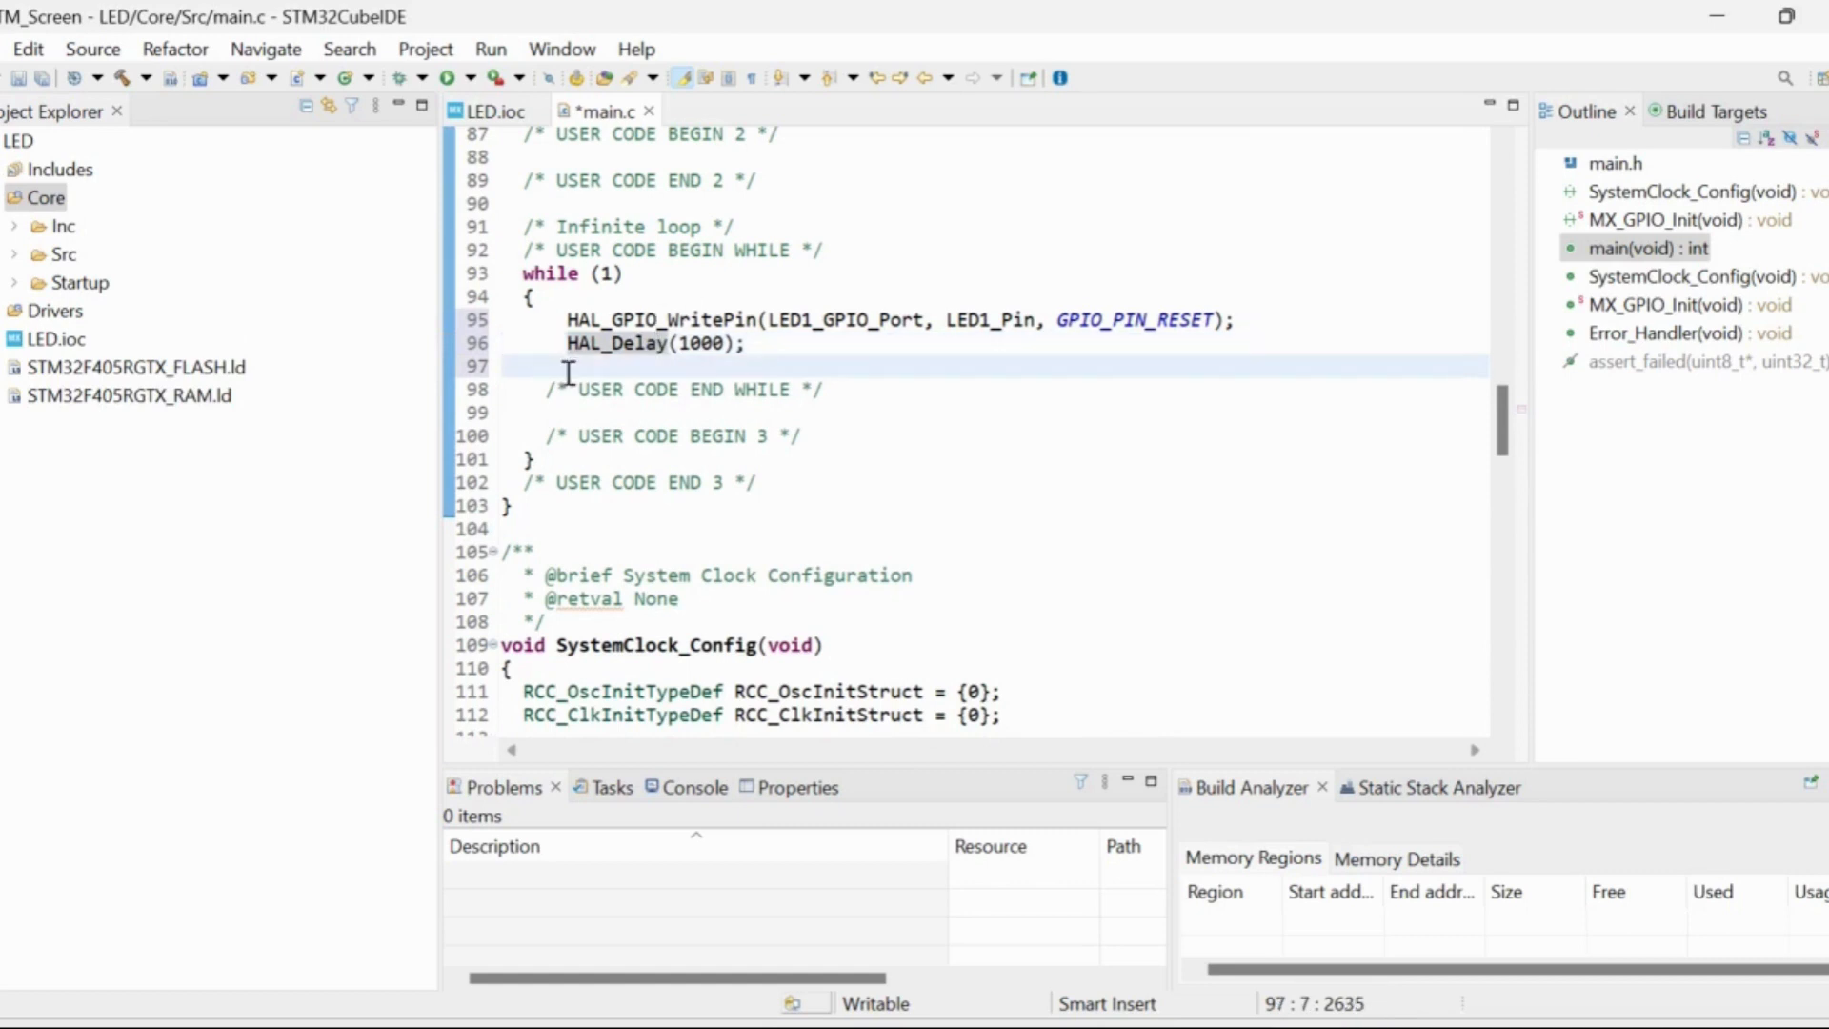
key("ctrl+v")
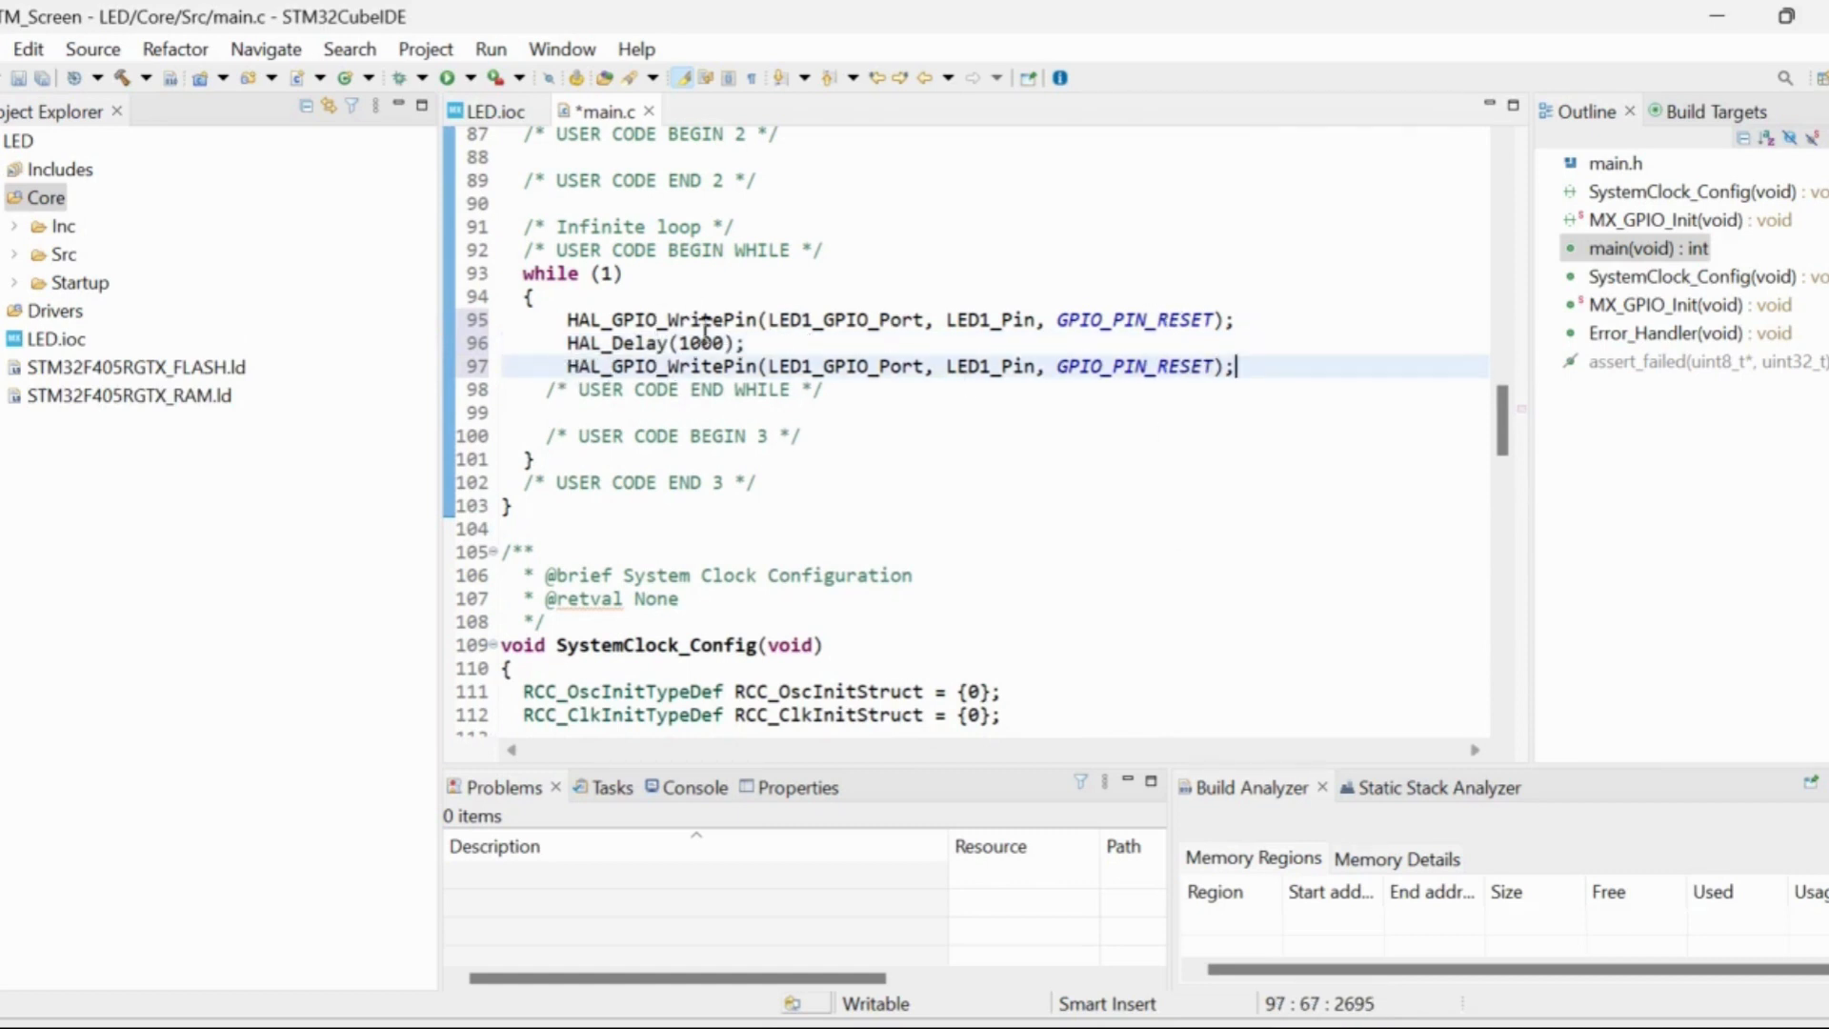
mouse_move(1169, 321)
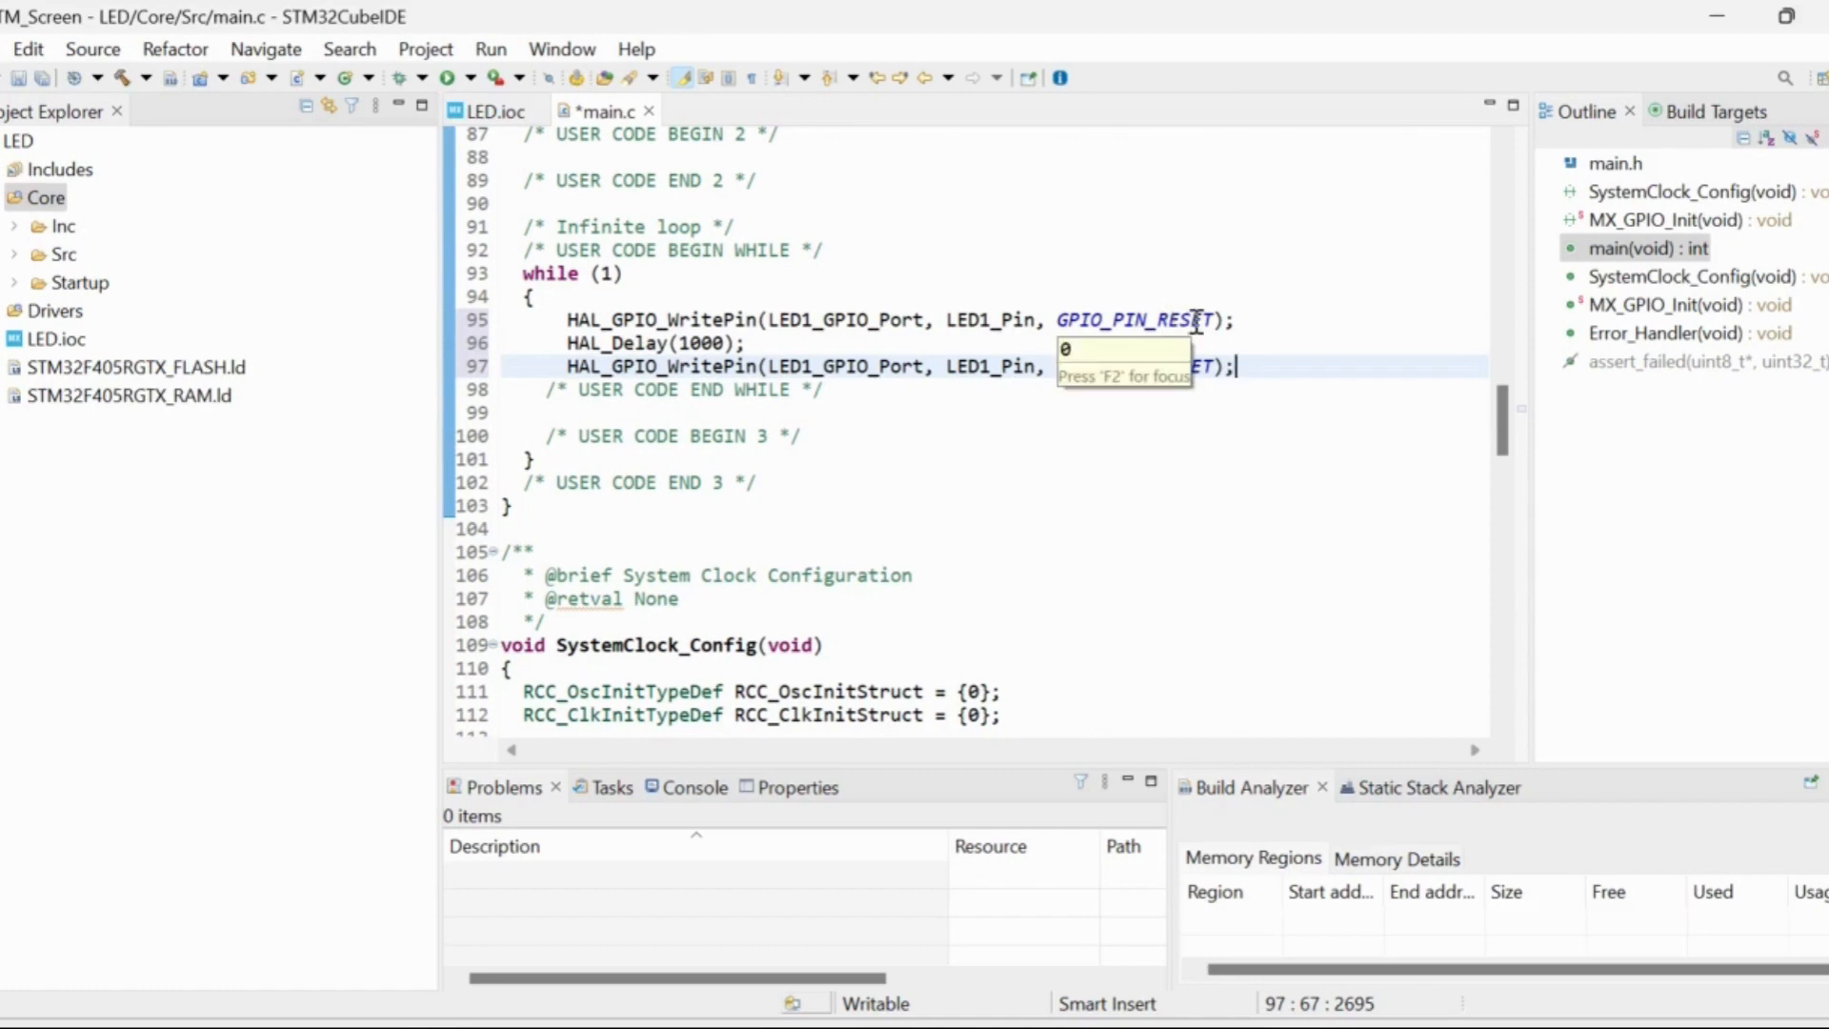
left_click(1183, 321)
key("BackSpace")
key("BackSpace")
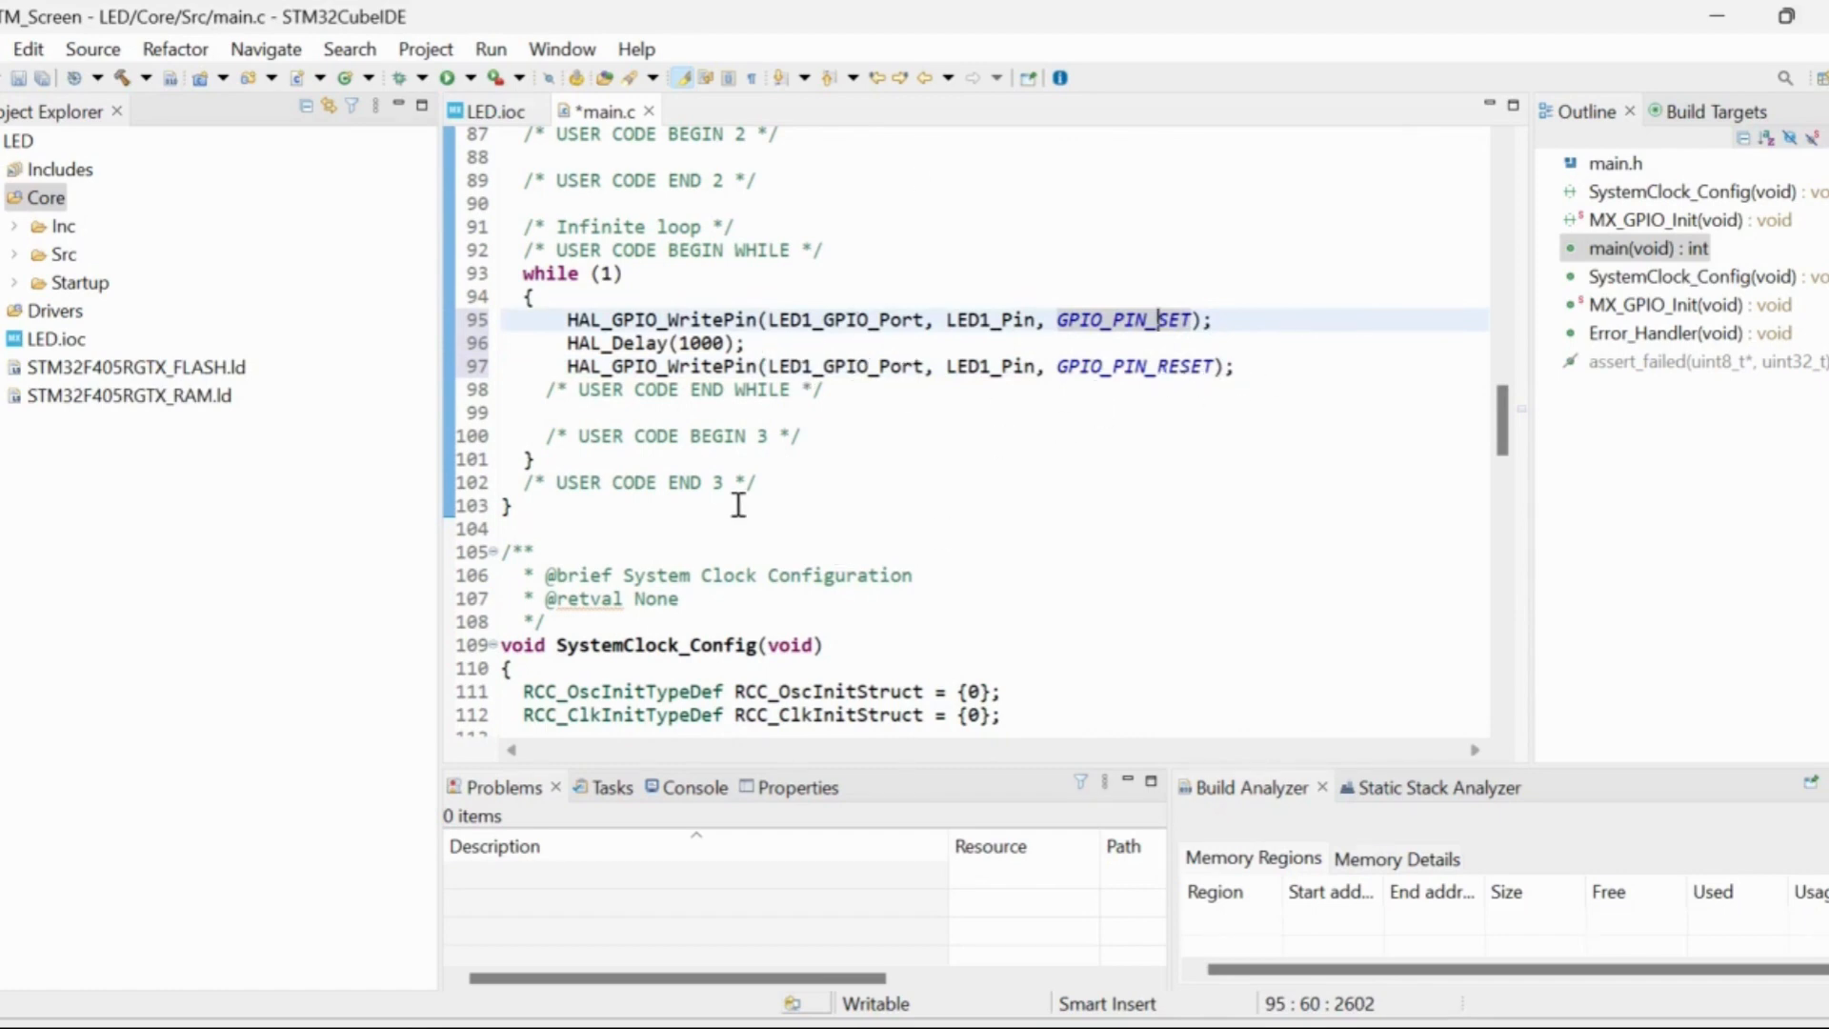
Save main.c and build the LED project, dismissing the low battery notice
left_click(18, 79)
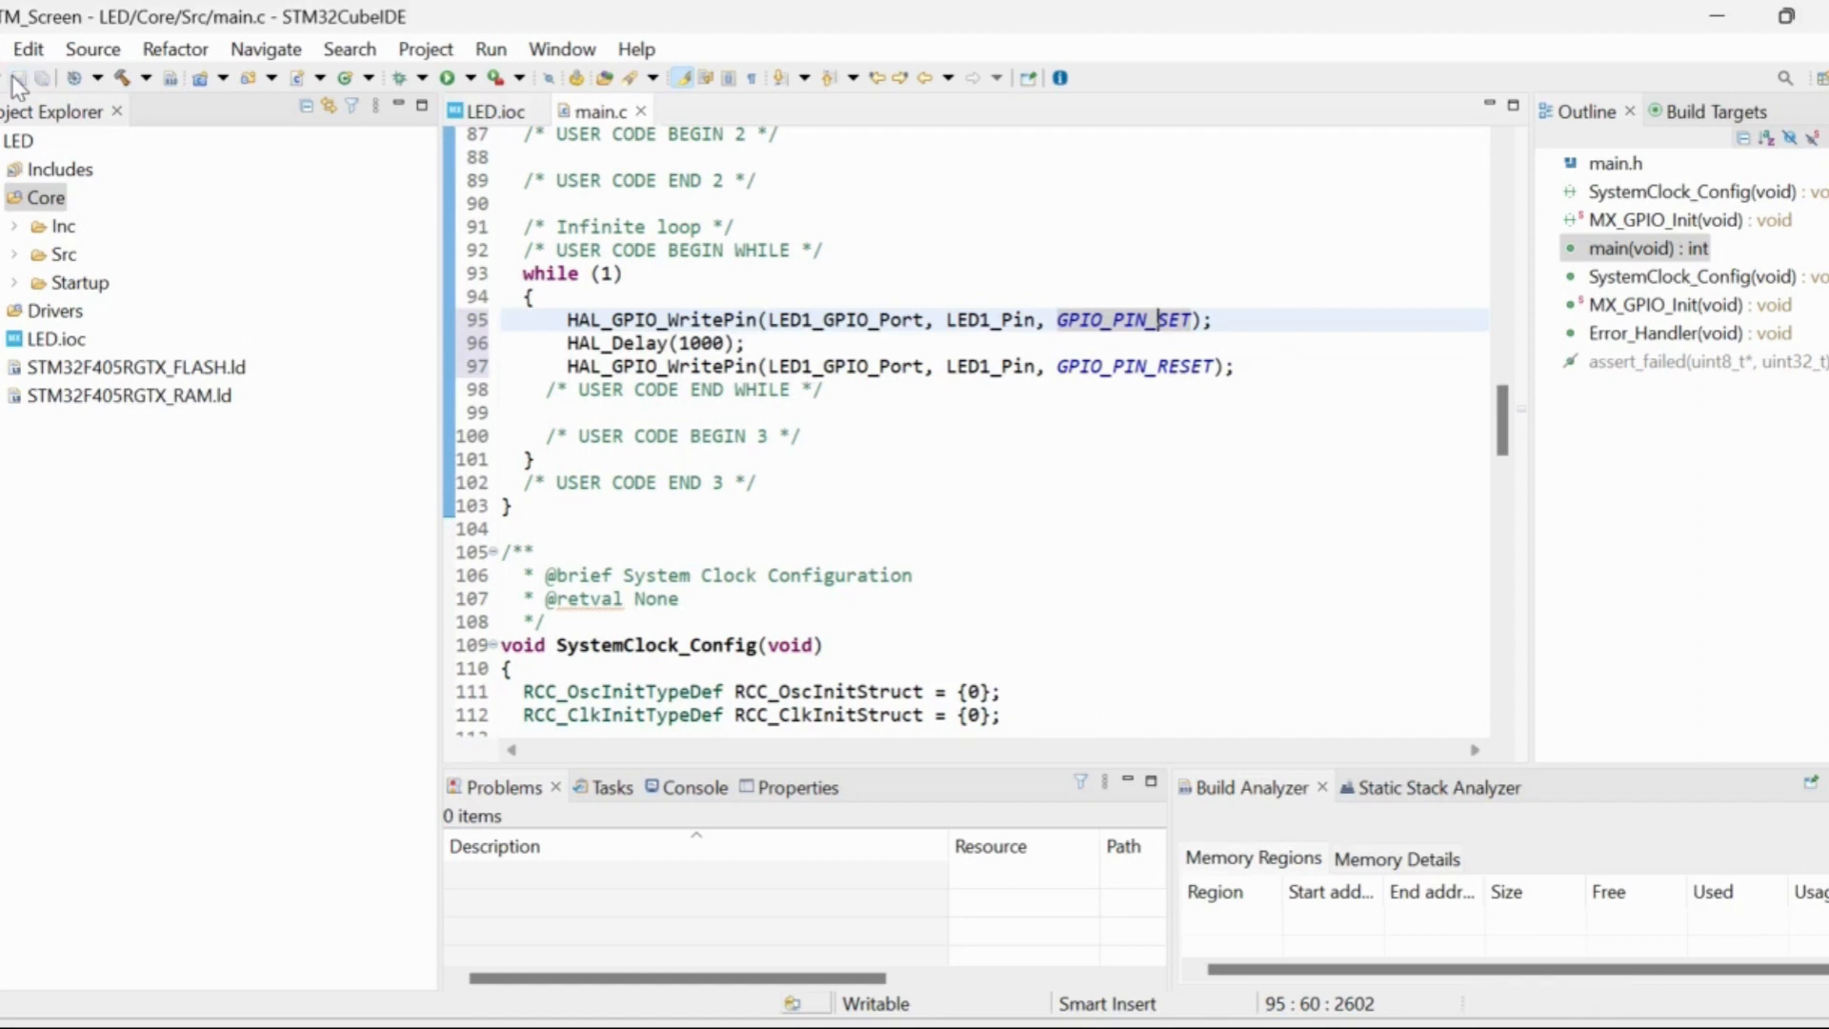
left_click(124, 80)
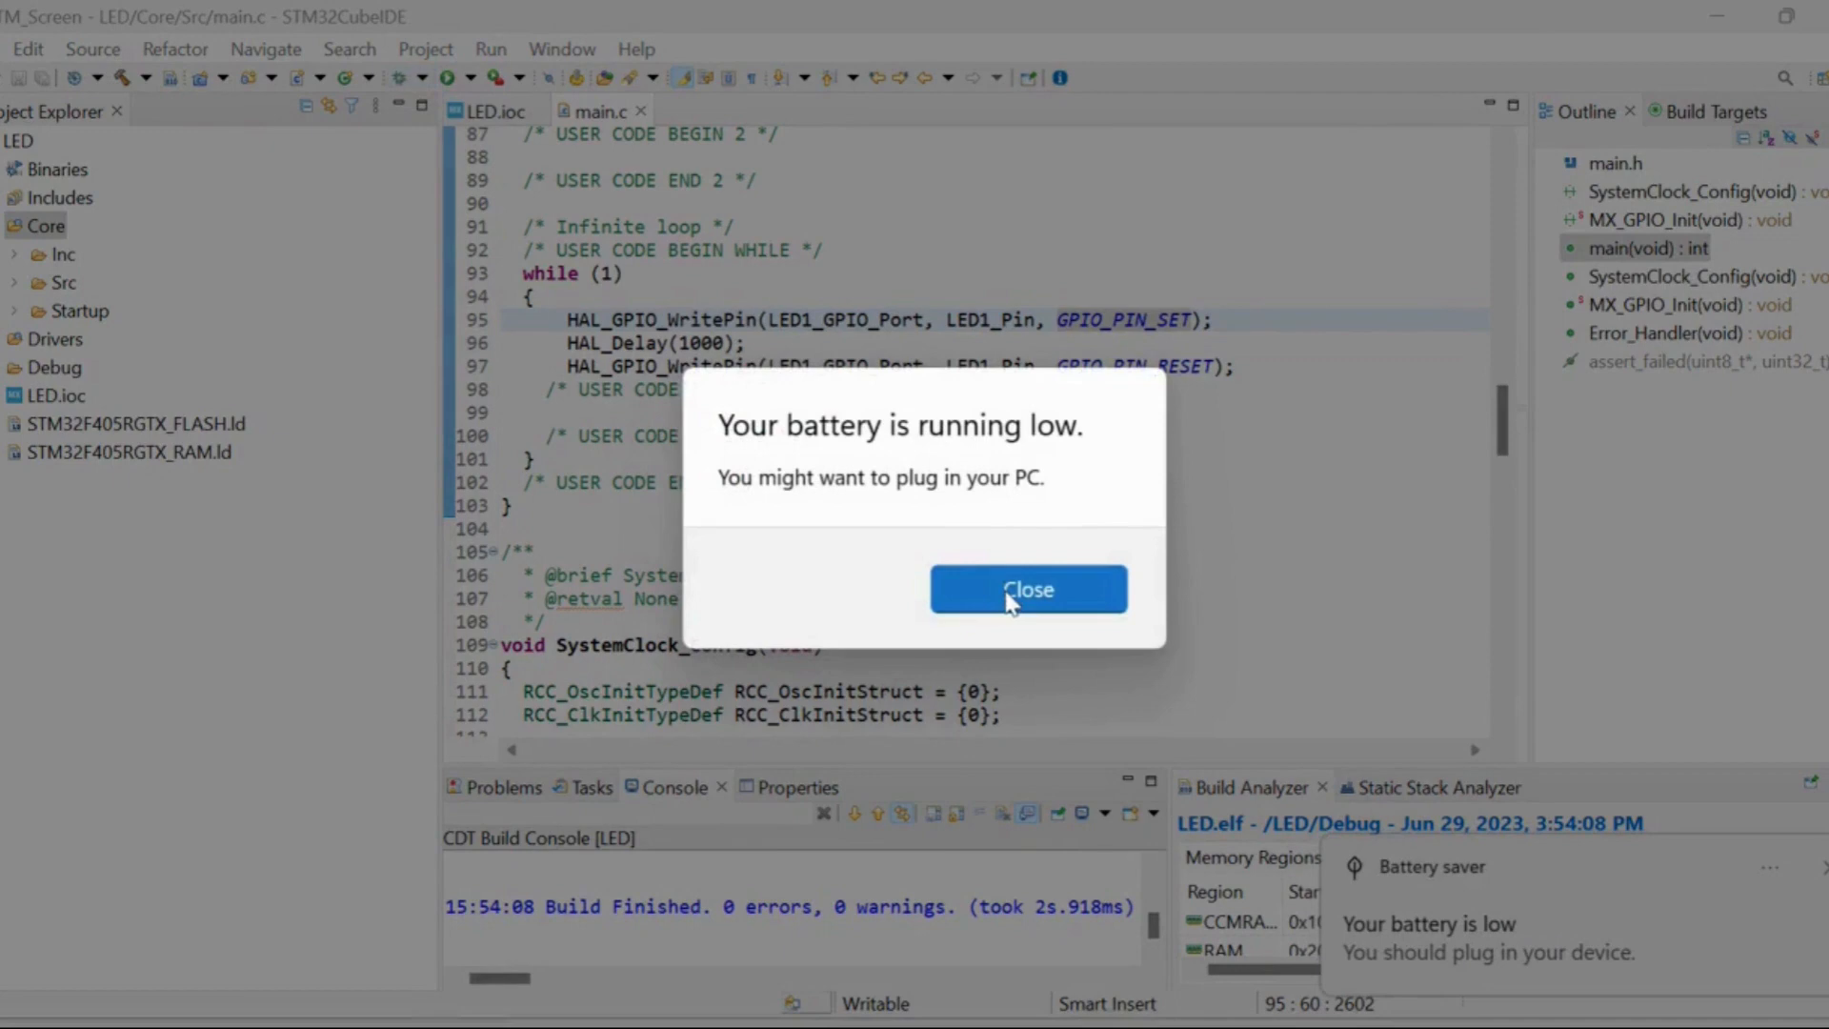
left_click(1012, 598)
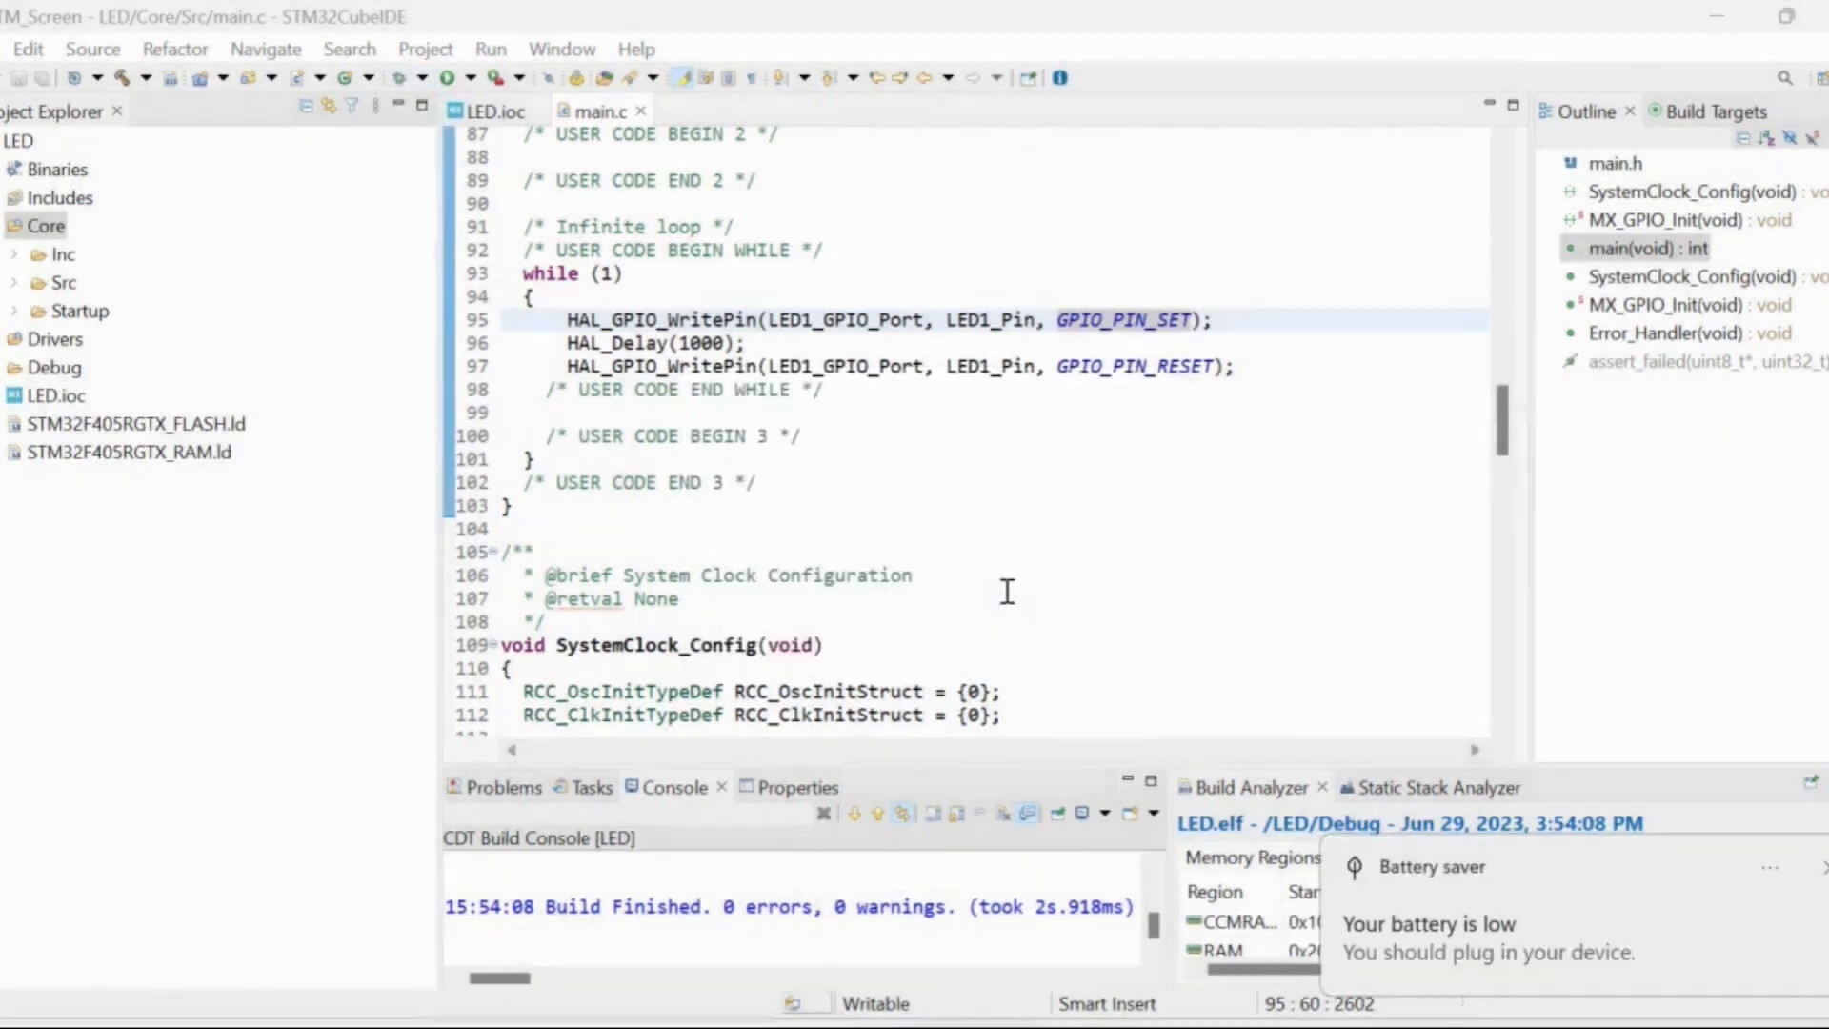